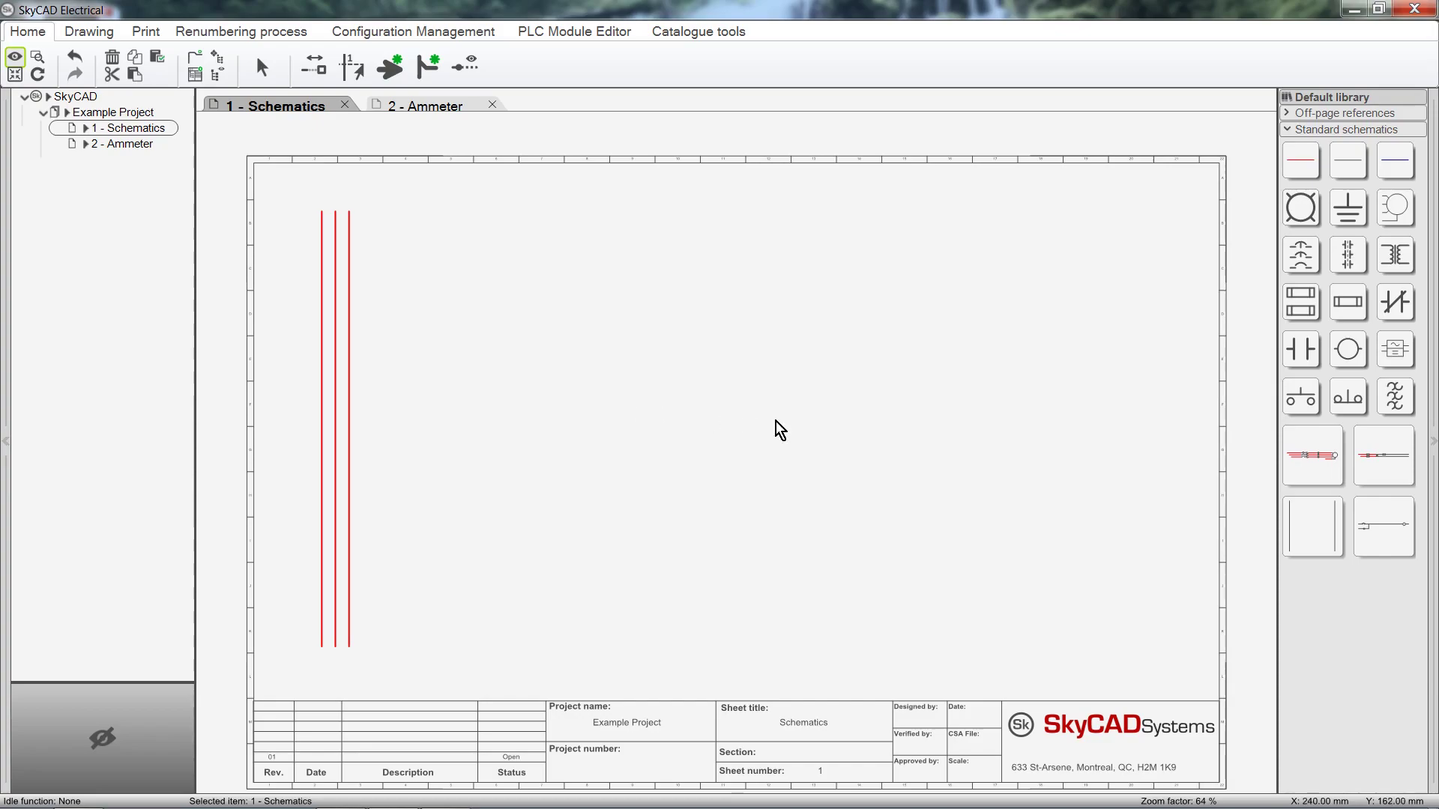
Step: Place the Motor starter 3P circuit (CB1, OL1, C1, MTR1) on the left bus lines
{"action": "left_click", "coordinate": [1310, 460]}
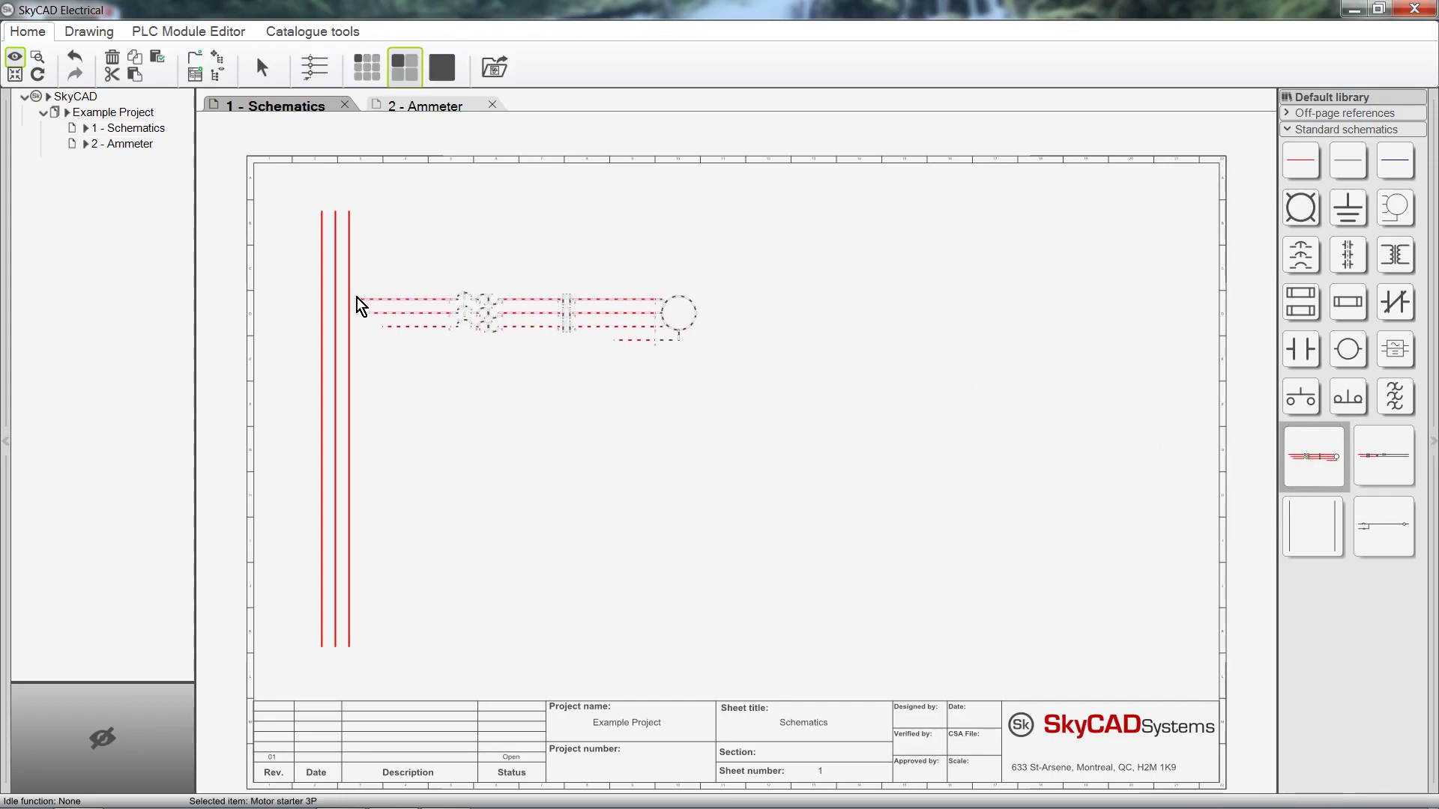
{"action": "left_click", "coordinate": [323, 299]}
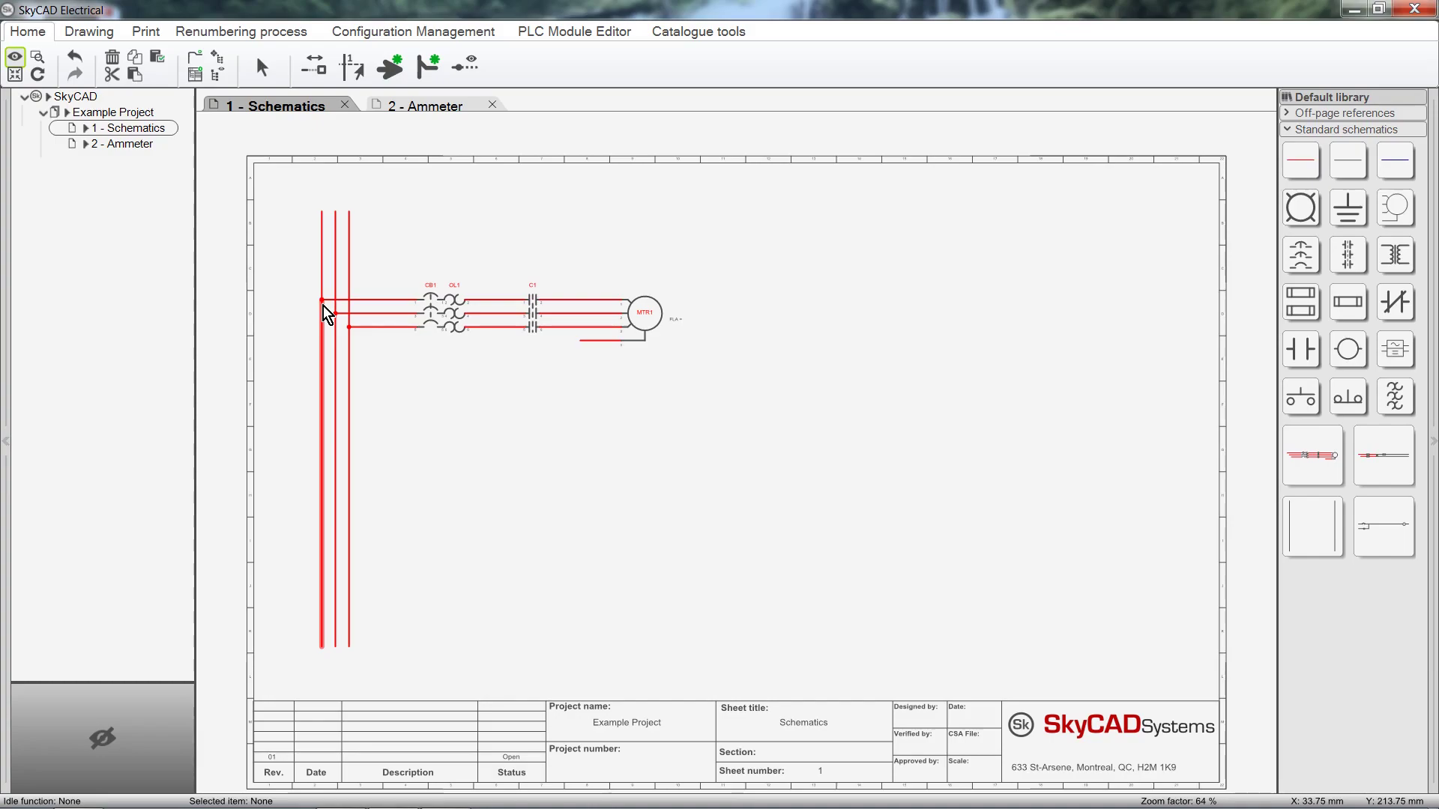
{"action": "left_click", "coordinate": [112, 112]}
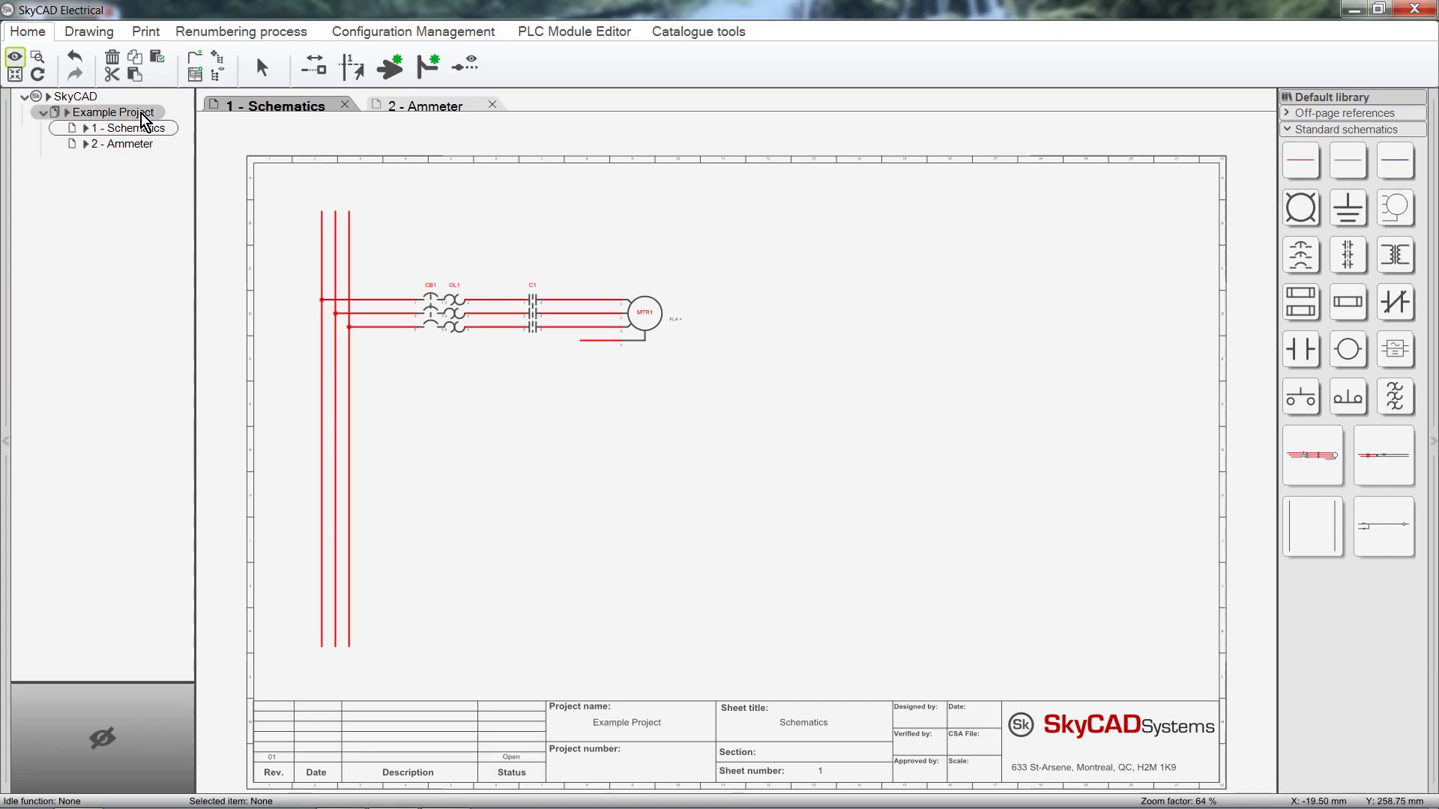
Step: List Example Project's components (C1, CB1, MTR1, OL1) and expand MTR1's properties
{"action": "left_click", "coordinate": [335, 31]}
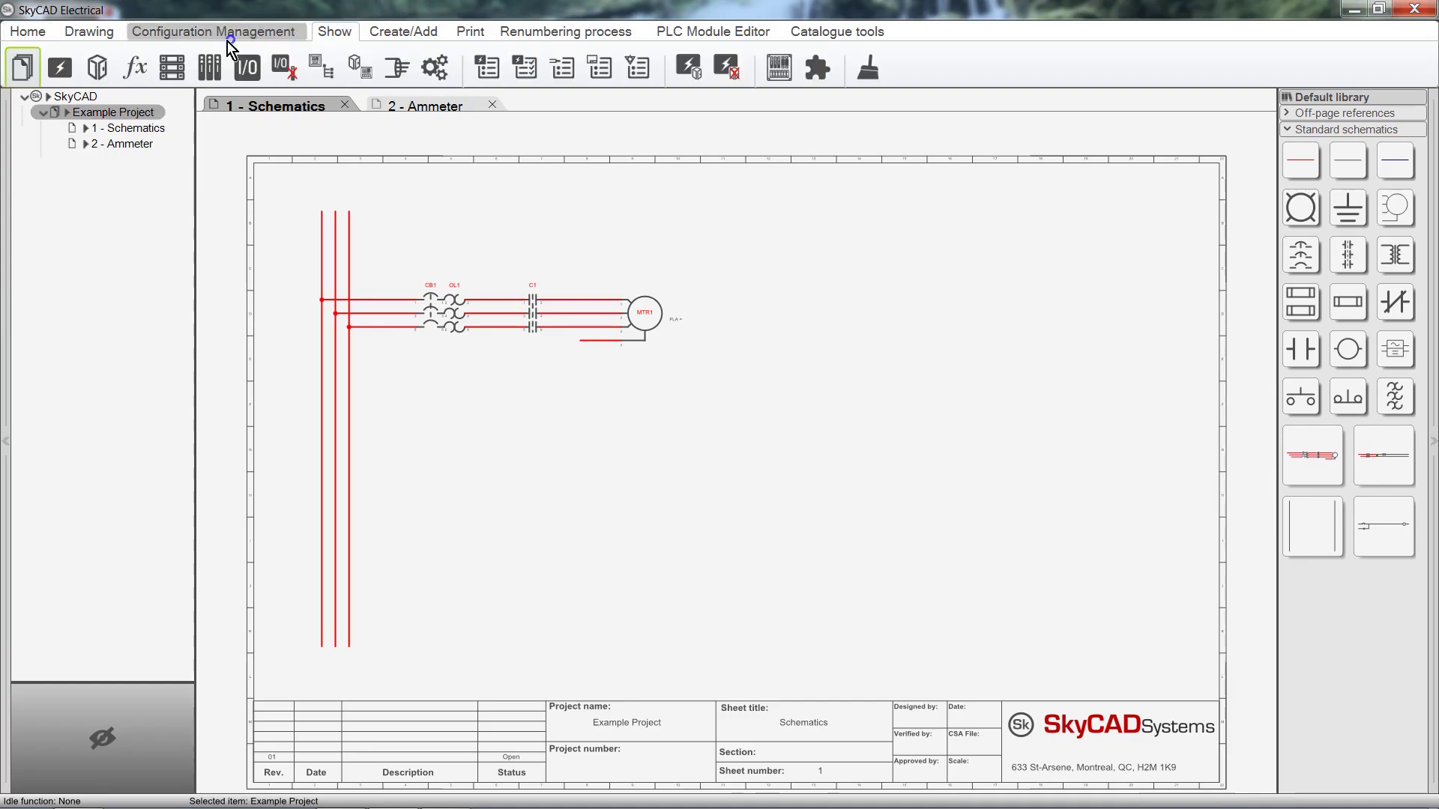
{"action": "left_click", "coordinate": [61, 68]}
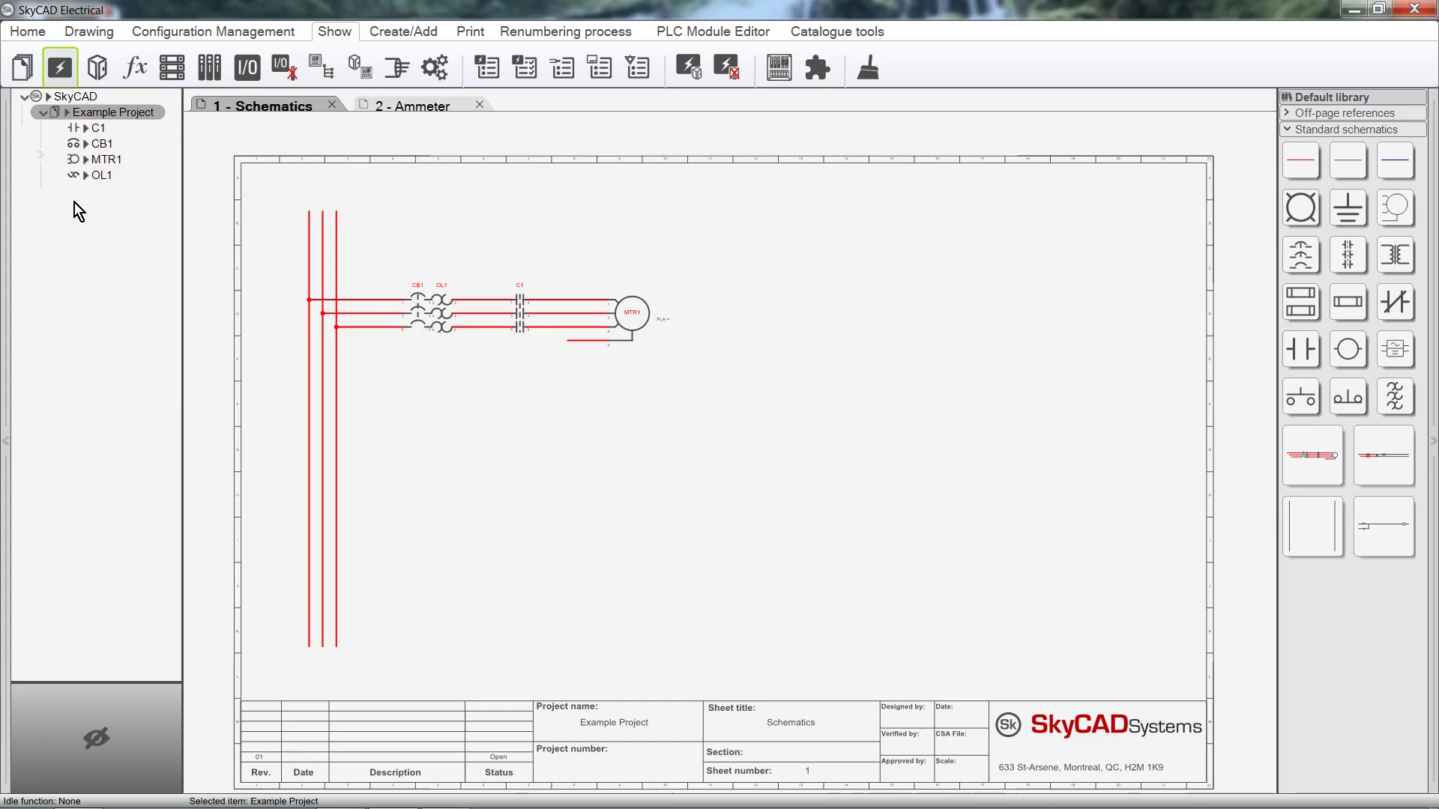
{"action": "left_click", "coordinate": [85, 158]}
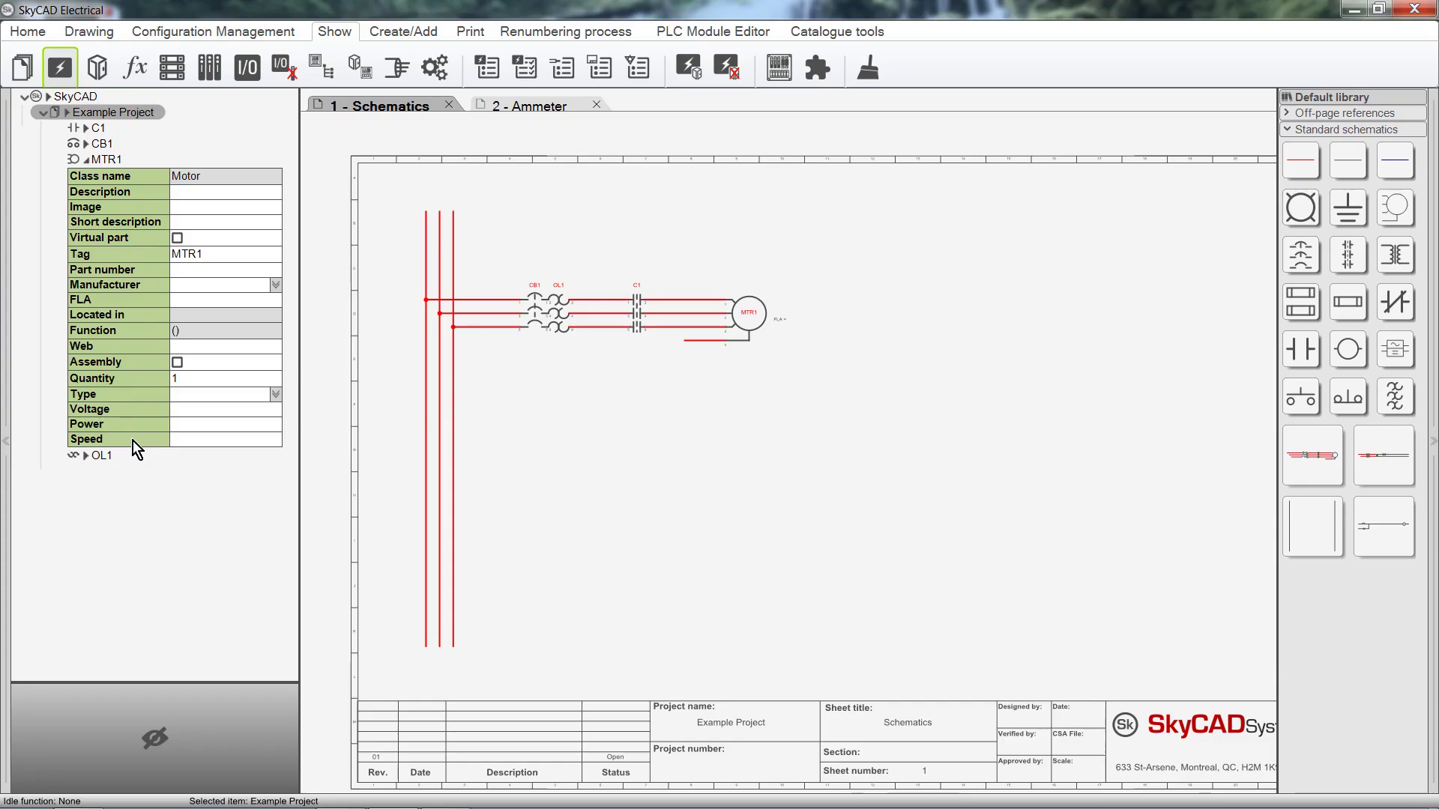
Step: Pick the Motor class in the catalogue class explorer and open it for editing
{"action": "left_click", "coordinate": [858, 34]}
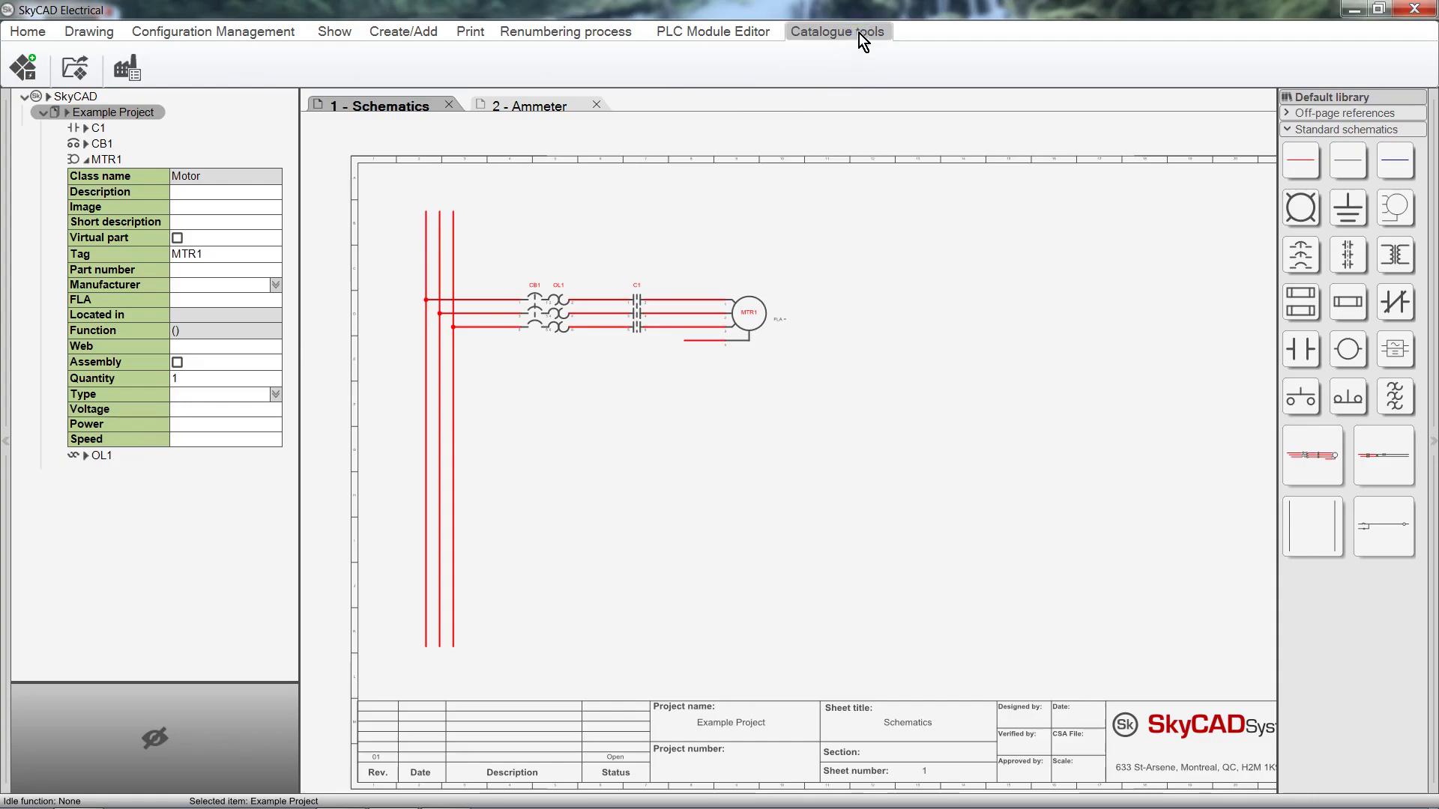
{"action": "left_click", "coordinate": [81, 79]}
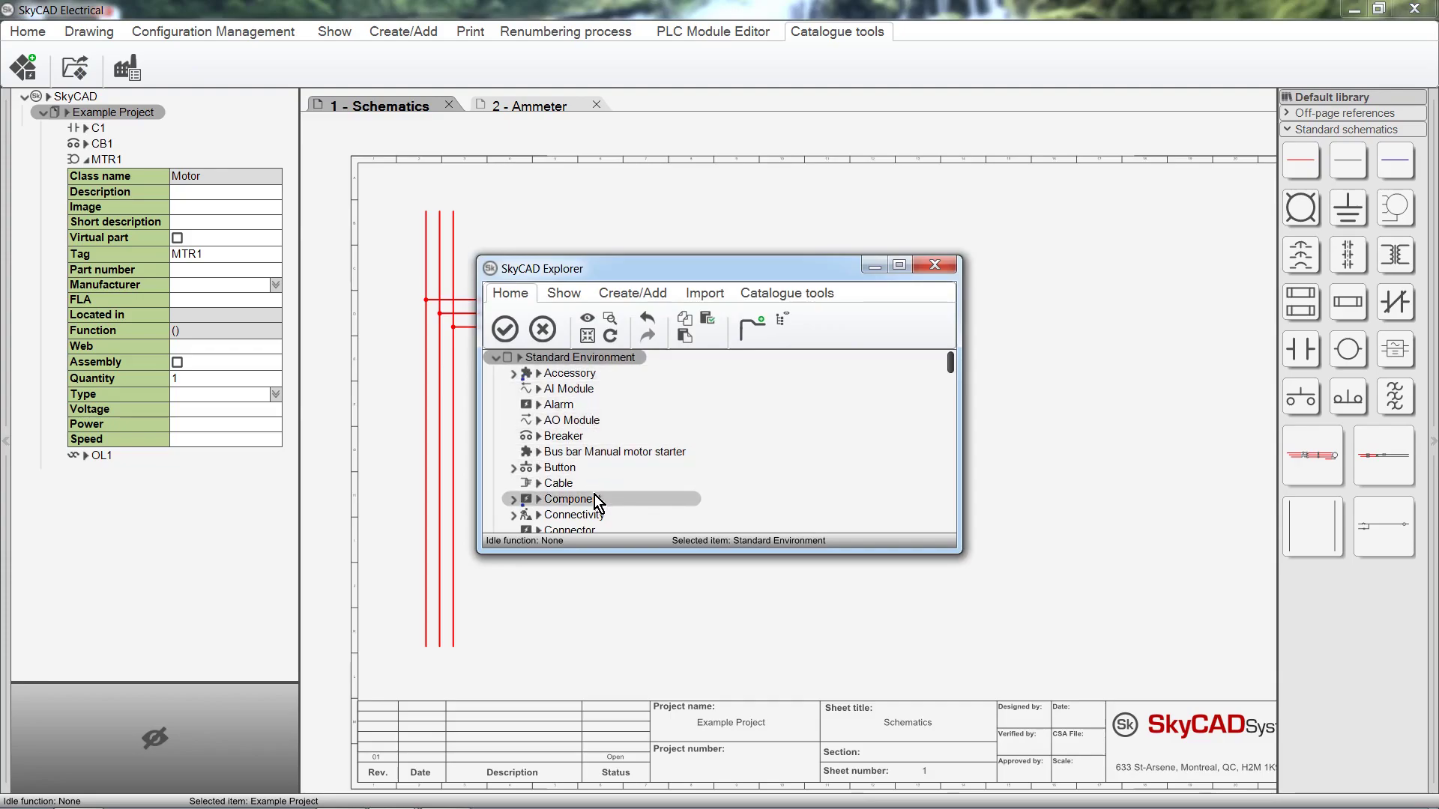
{"action": "left_click_drag", "start_coordinate": [951, 365], "coordinate": [952, 452]}
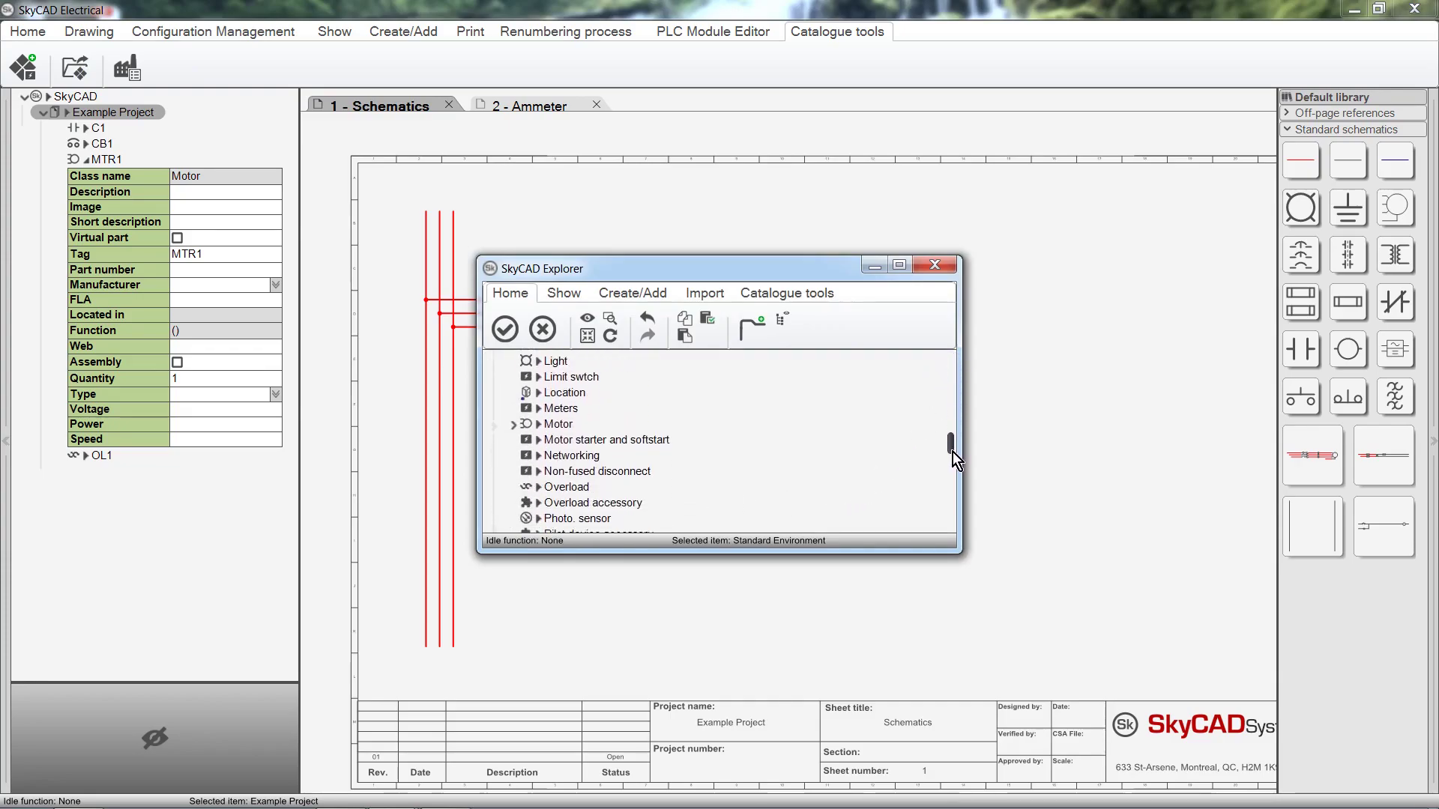
{"action": "left_click", "coordinate": [582, 426]}
{"action": "left_click", "coordinate": [505, 329]}
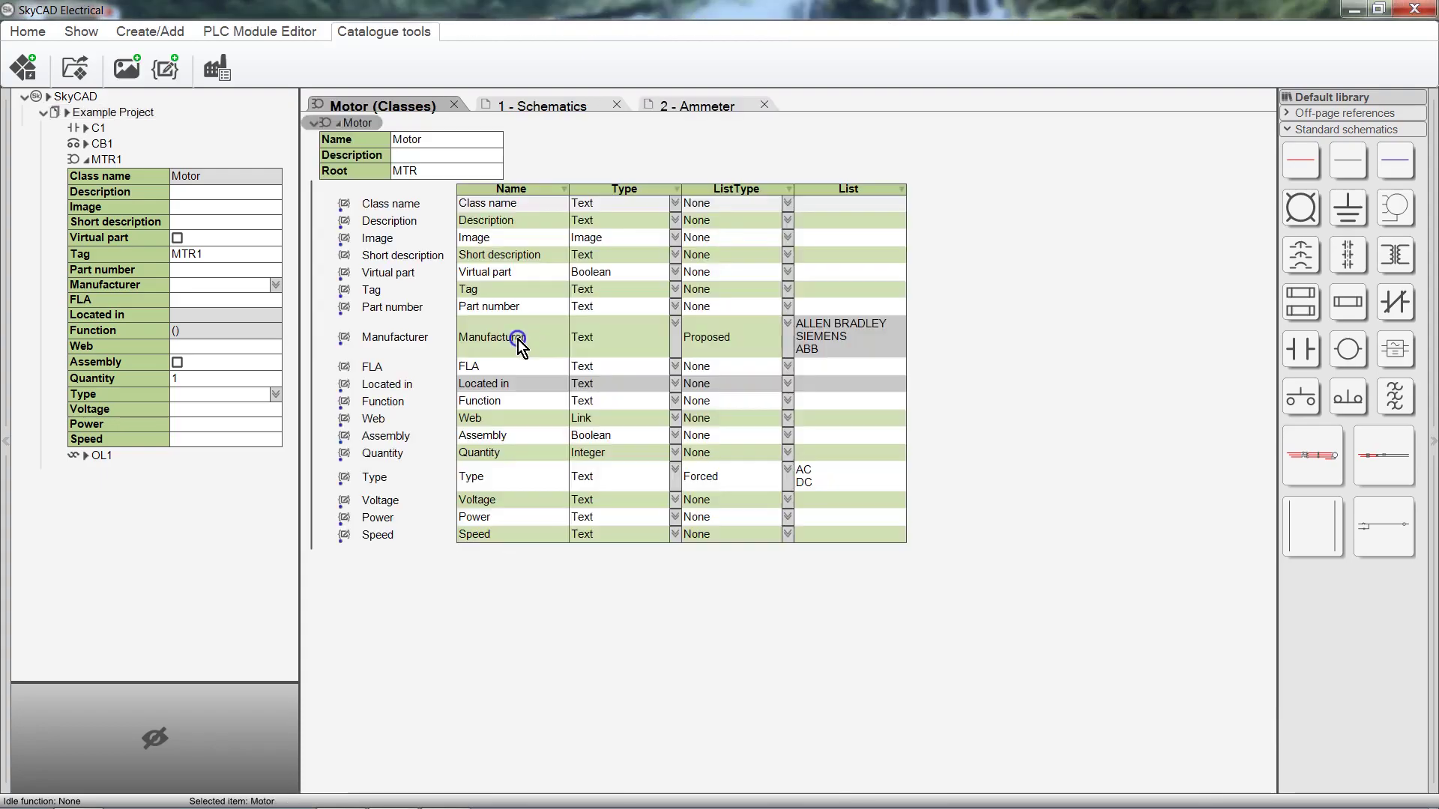
{"action": "left_click", "coordinate": [520, 342]}
{"action": "left_click", "coordinate": [129, 73]}
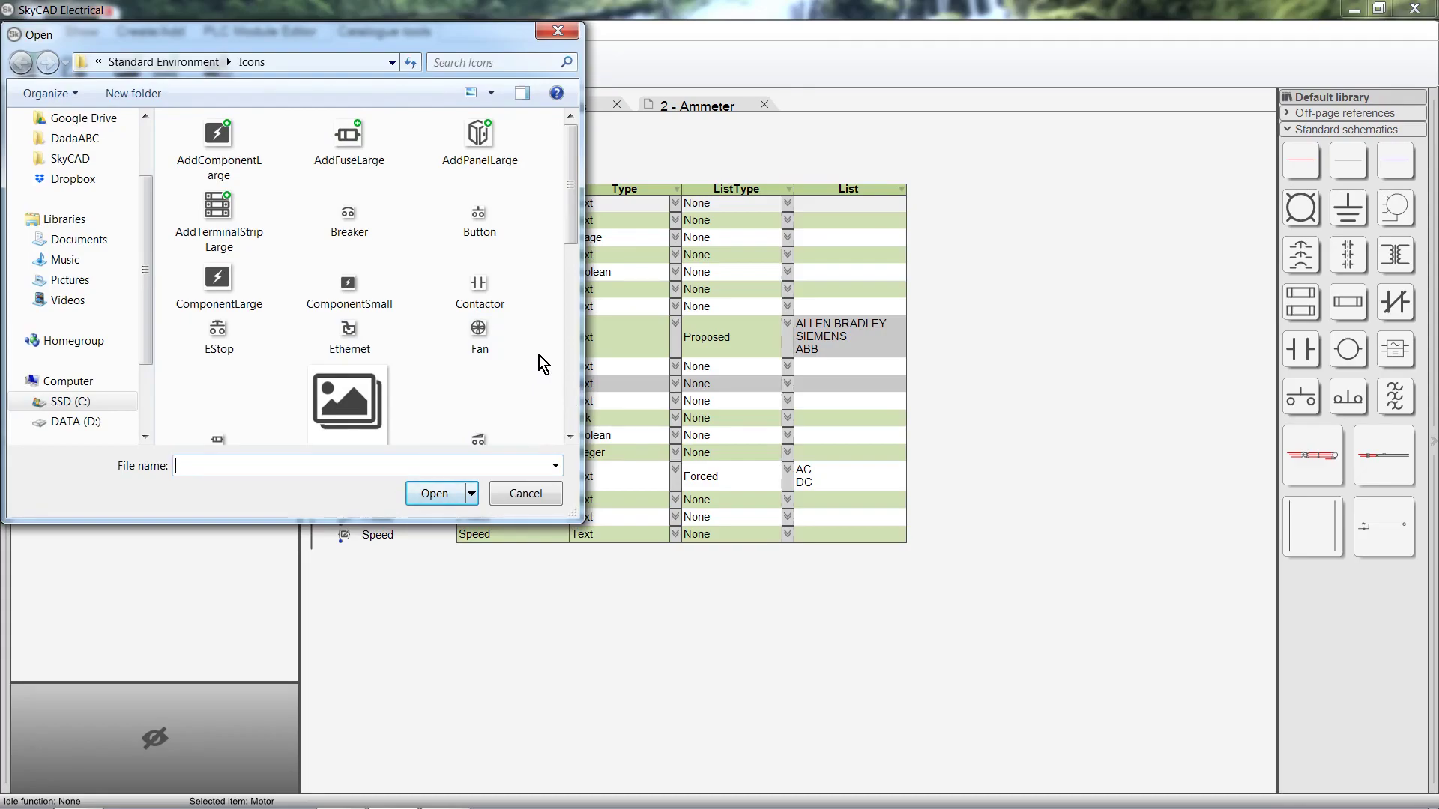
{"action": "left_click", "coordinate": [535, 495]}
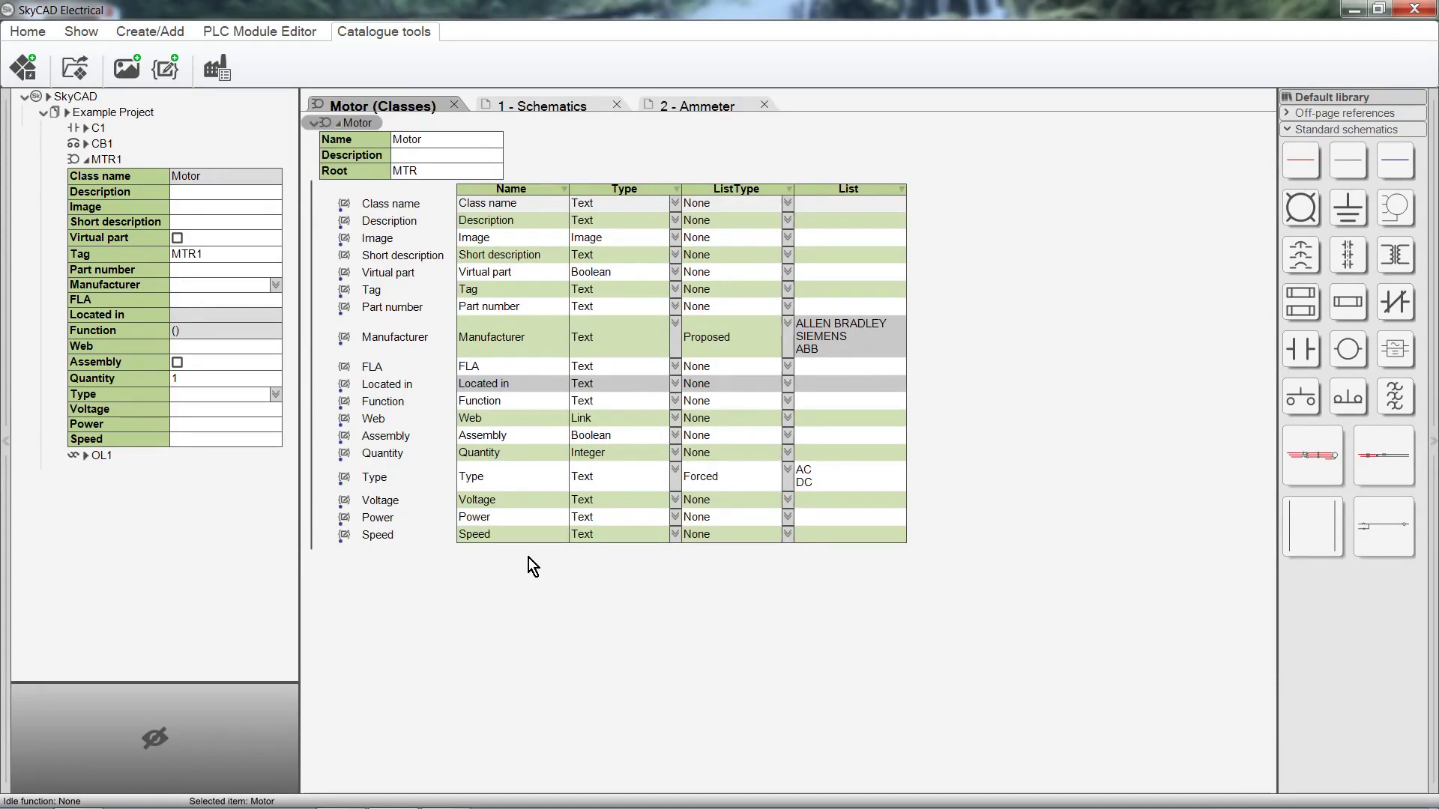
{"action": "left_click", "coordinate": [540, 189]}
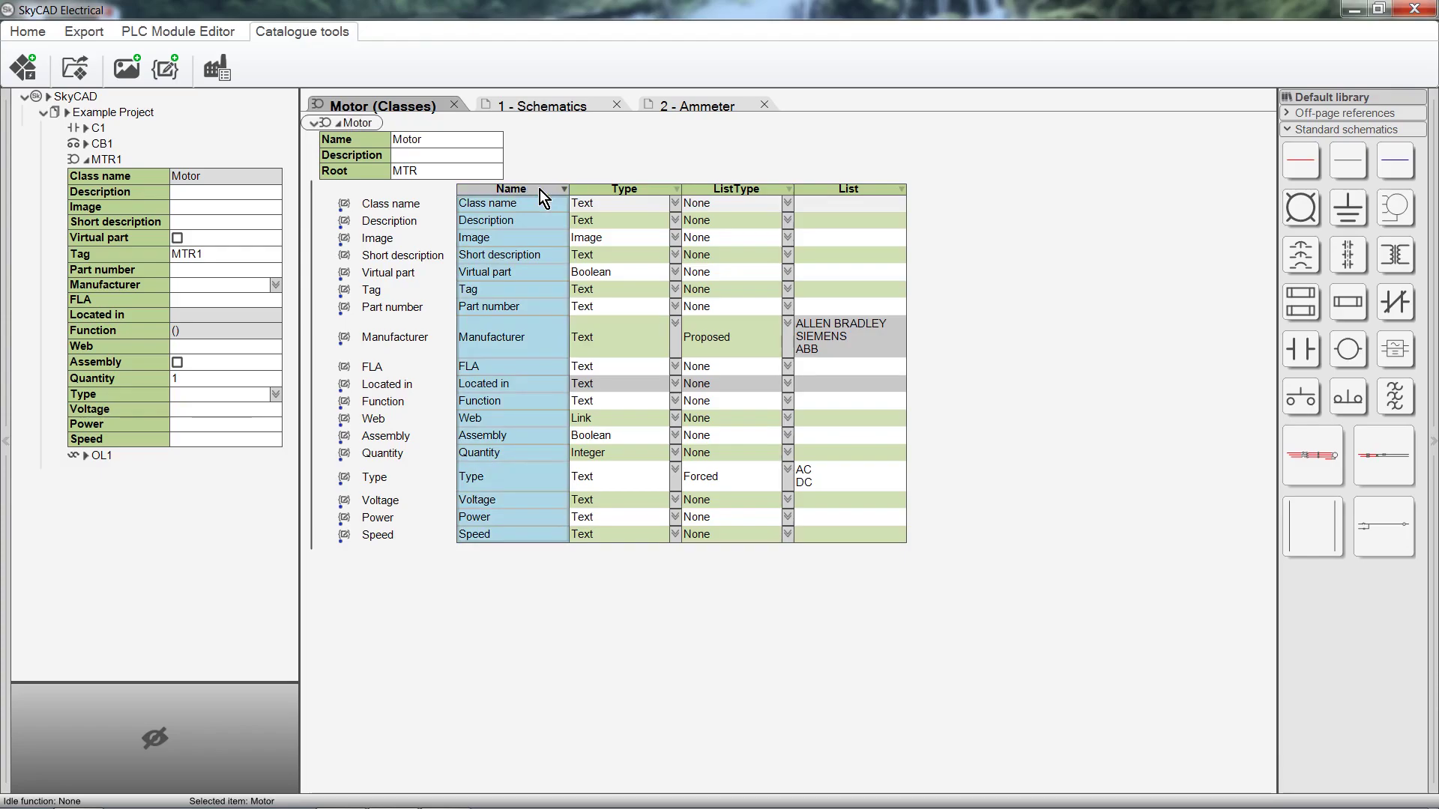
{"action": "left_click", "coordinate": [507, 540]}
{"action": "left_click", "coordinate": [501, 540]}
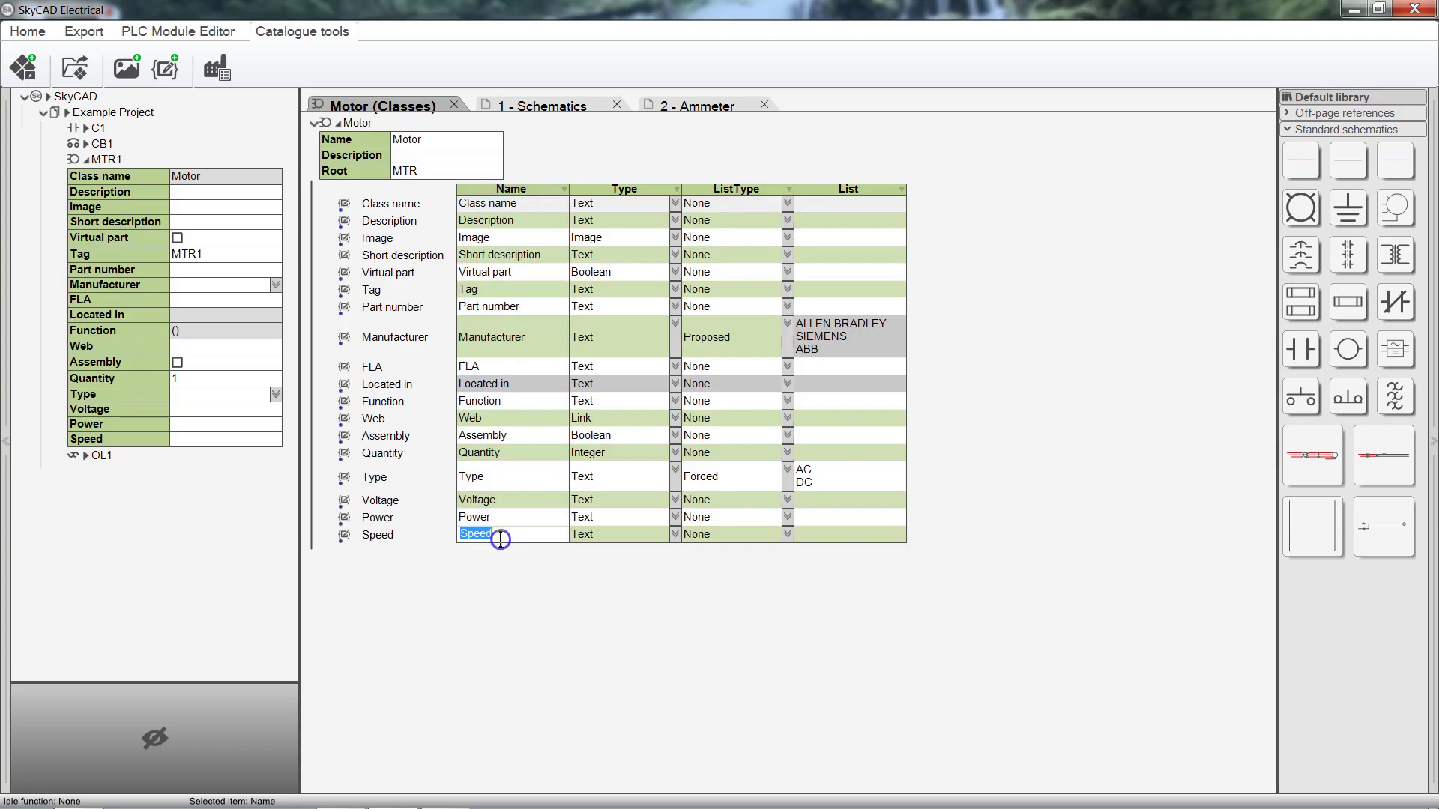
{"action": "left_click", "coordinate": [505, 570]}
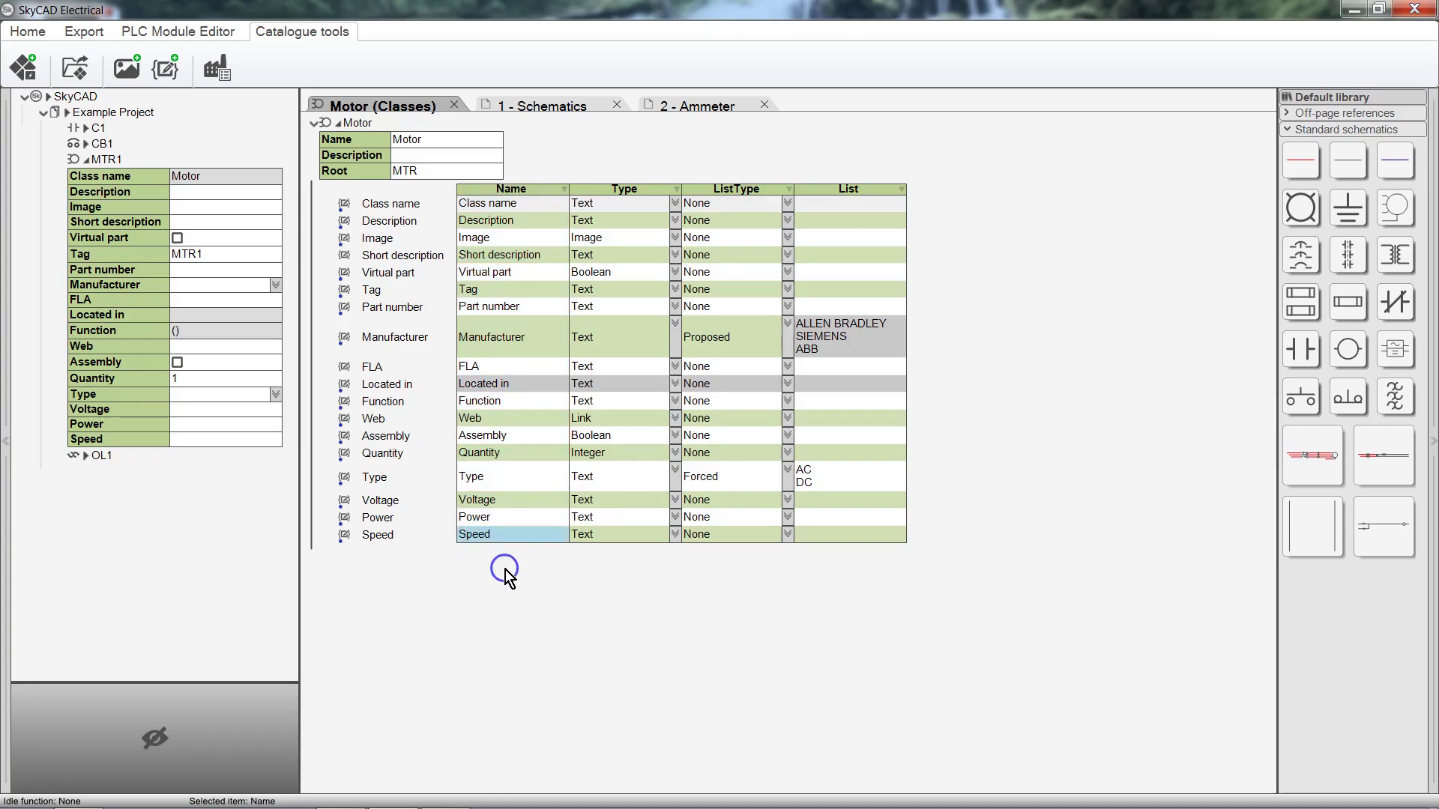
{"action": "left_click", "coordinate": [644, 189]}
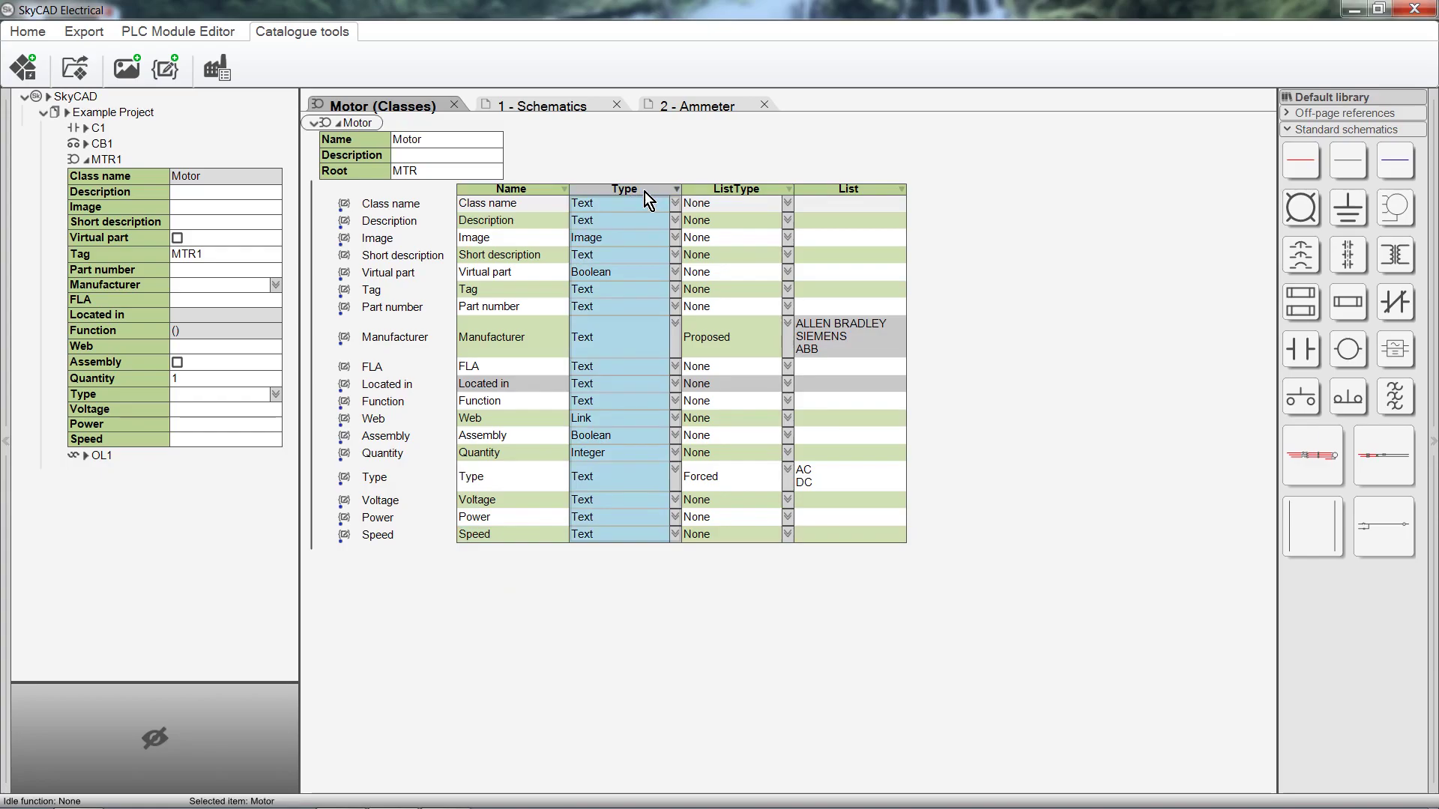
Step: Try Boolean and then Date as the Speed property's type, checking MTR1's date picker
{"action": "left_click", "coordinate": [675, 535]}
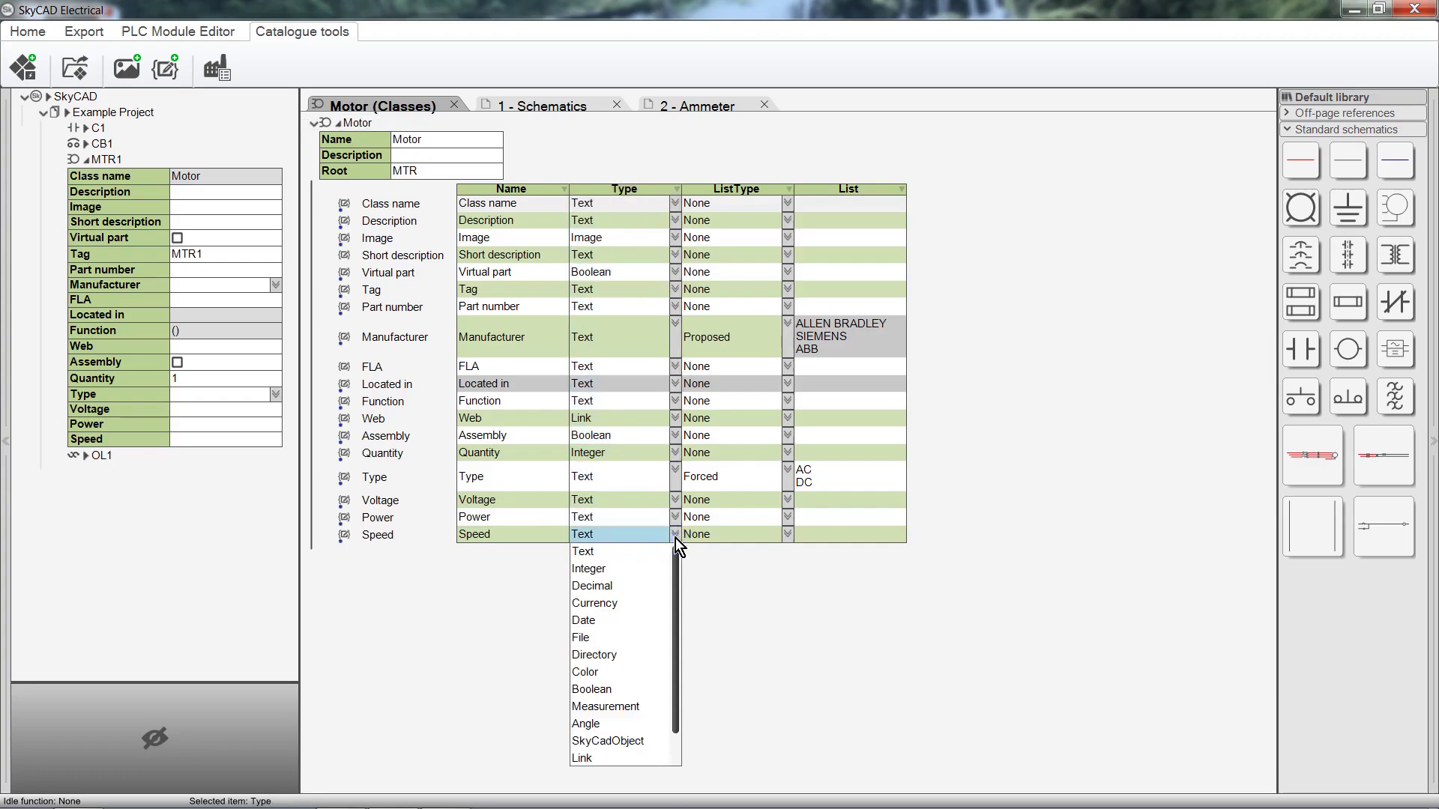
{"action": "left_click", "coordinate": [628, 689]}
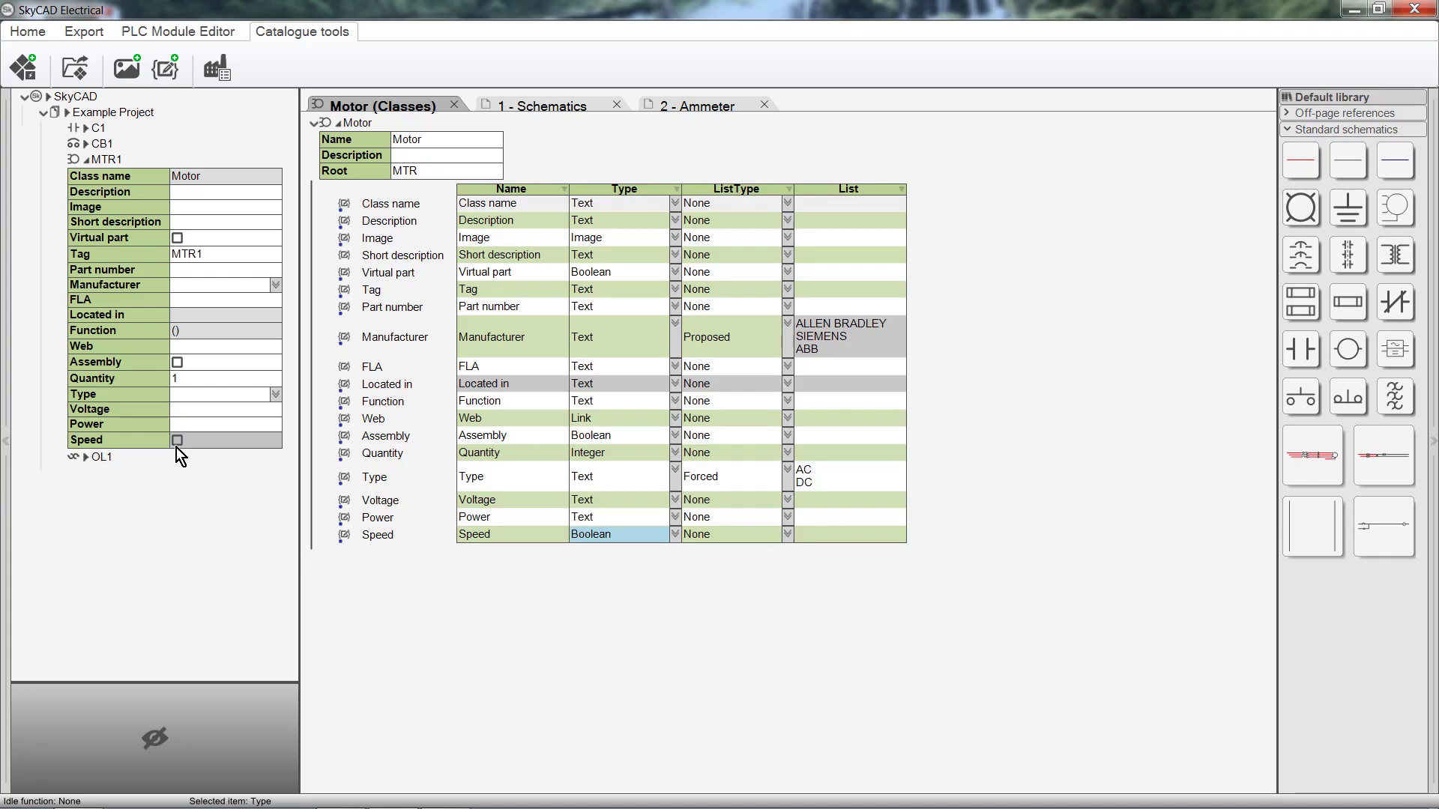
{"action": "left_click", "coordinate": [674, 535]}
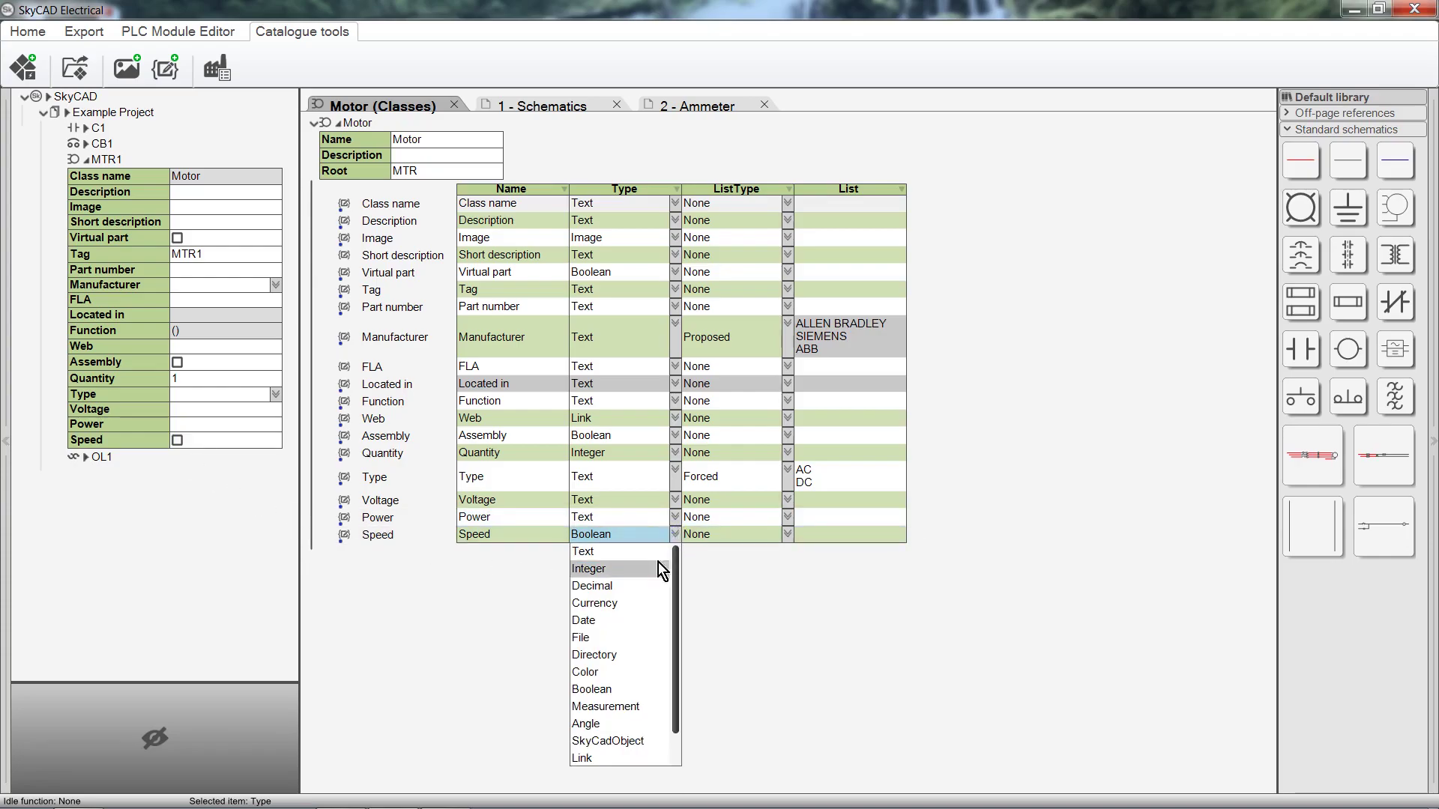
{"action": "left_click", "coordinate": [636, 624]}
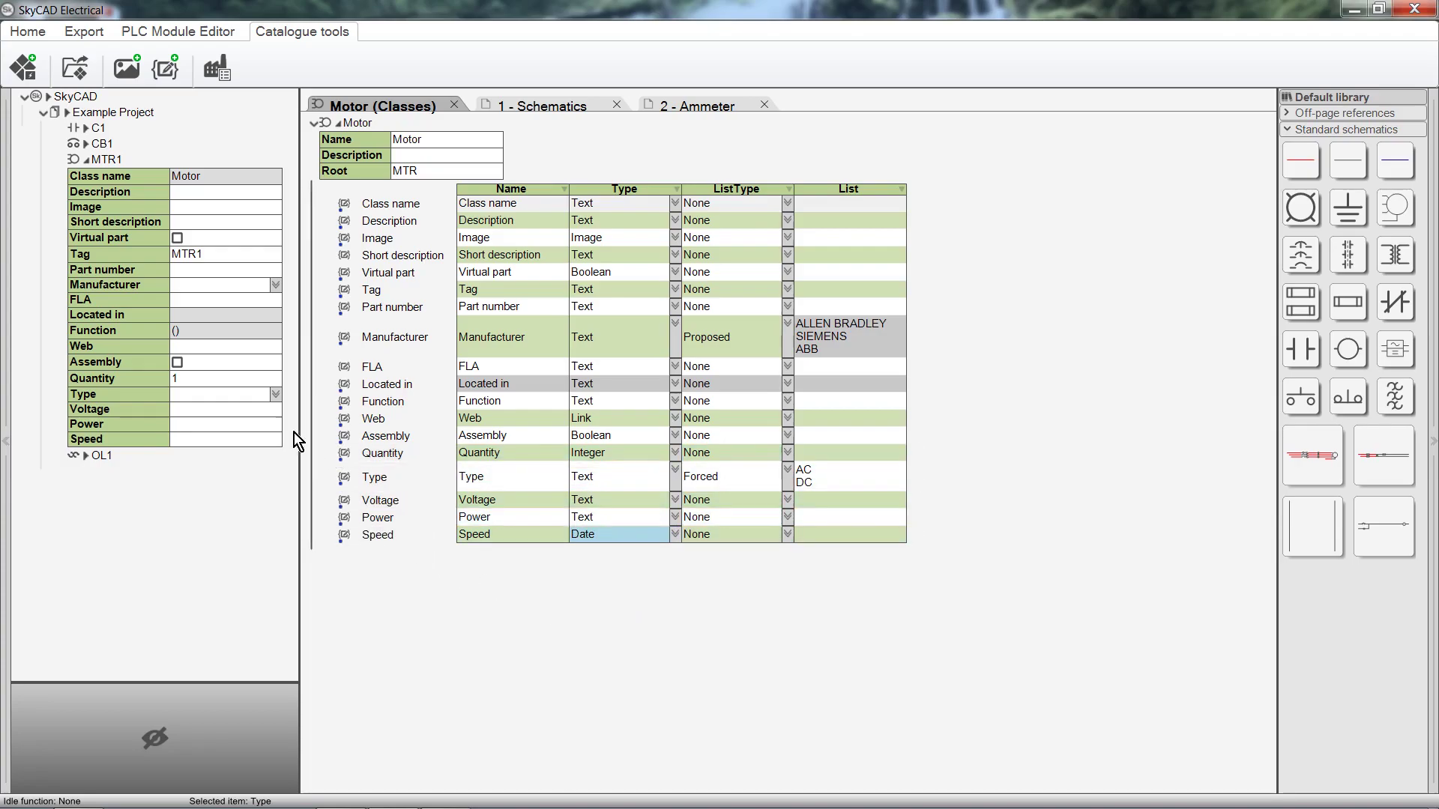
{"action": "left_click", "coordinate": [271, 439]}
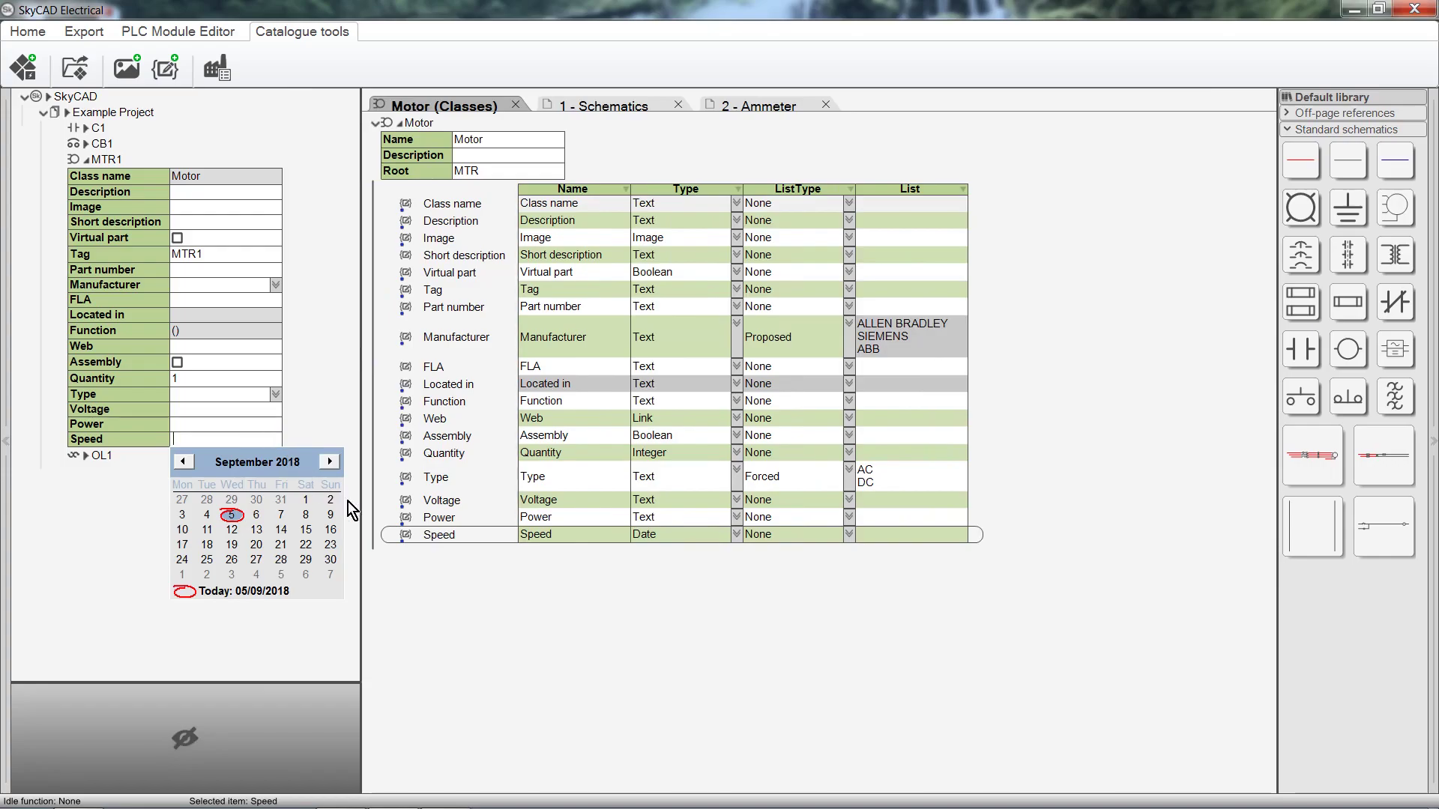
{"action": "left_click", "coordinate": [596, 605]}
Step: Set Speed's type back to Text and give MTR1 a Speed of 3000rpm
{"action": "left_click", "coordinate": [737, 538]}
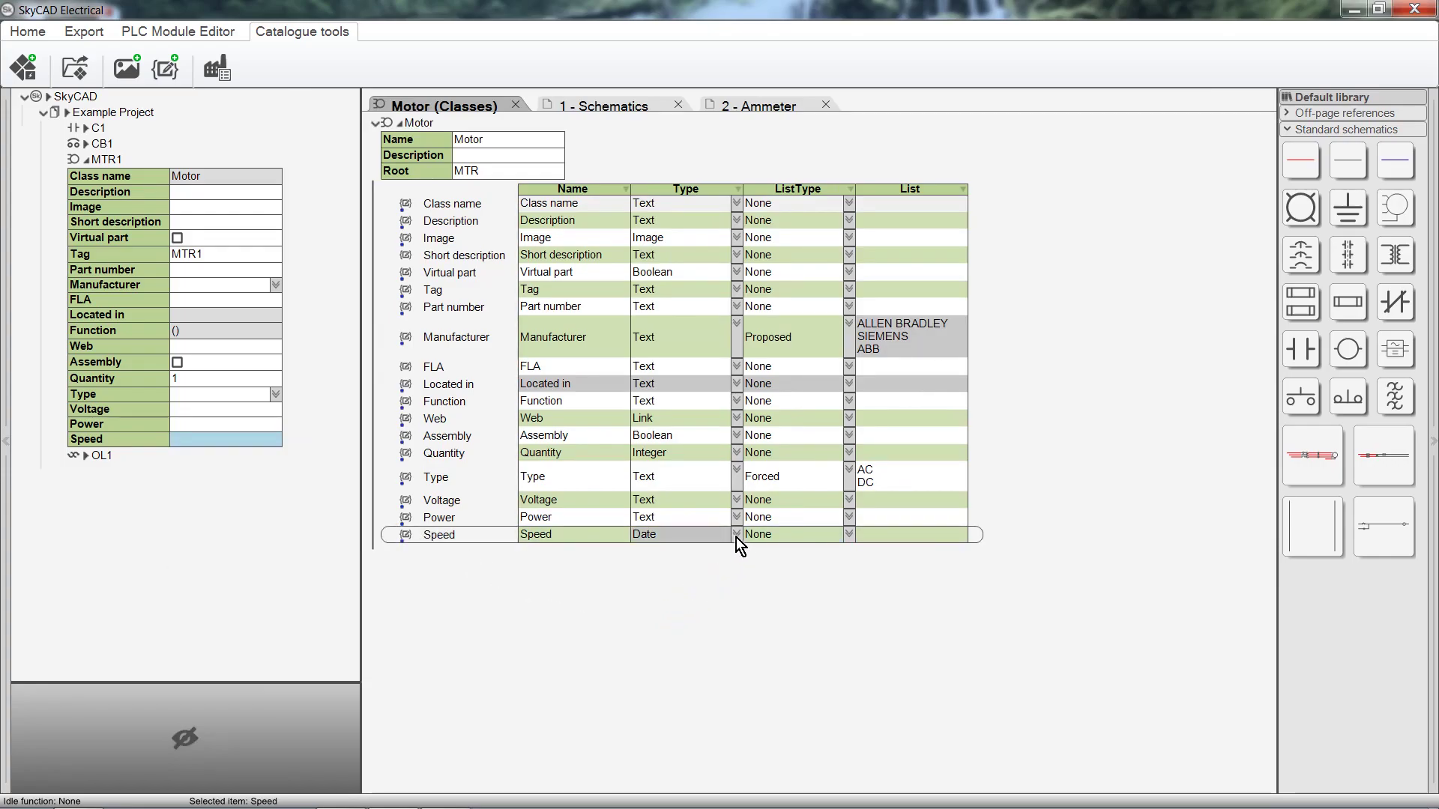
{"action": "left_click", "coordinate": [736, 537]}
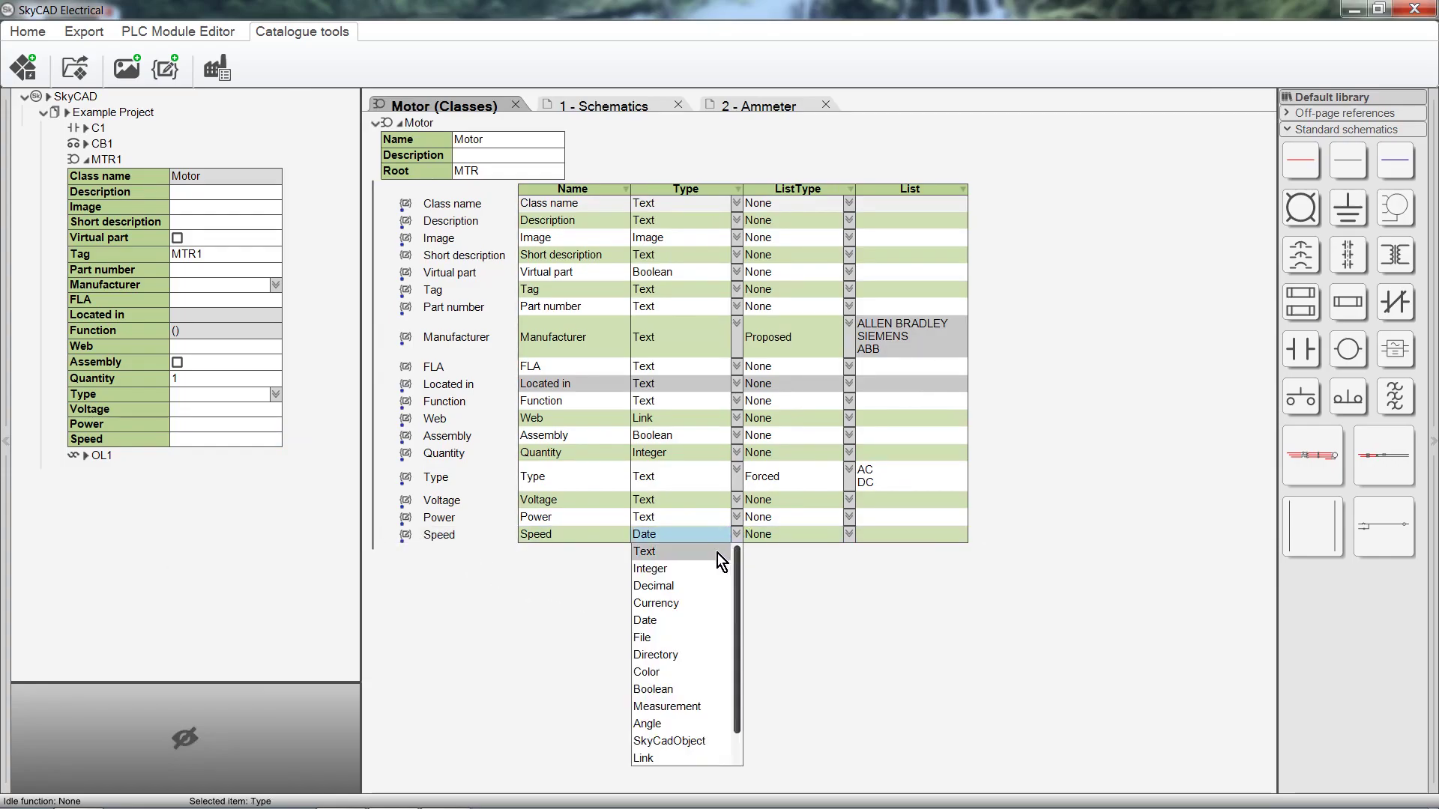
{"action": "left_click", "coordinate": [716, 553]}
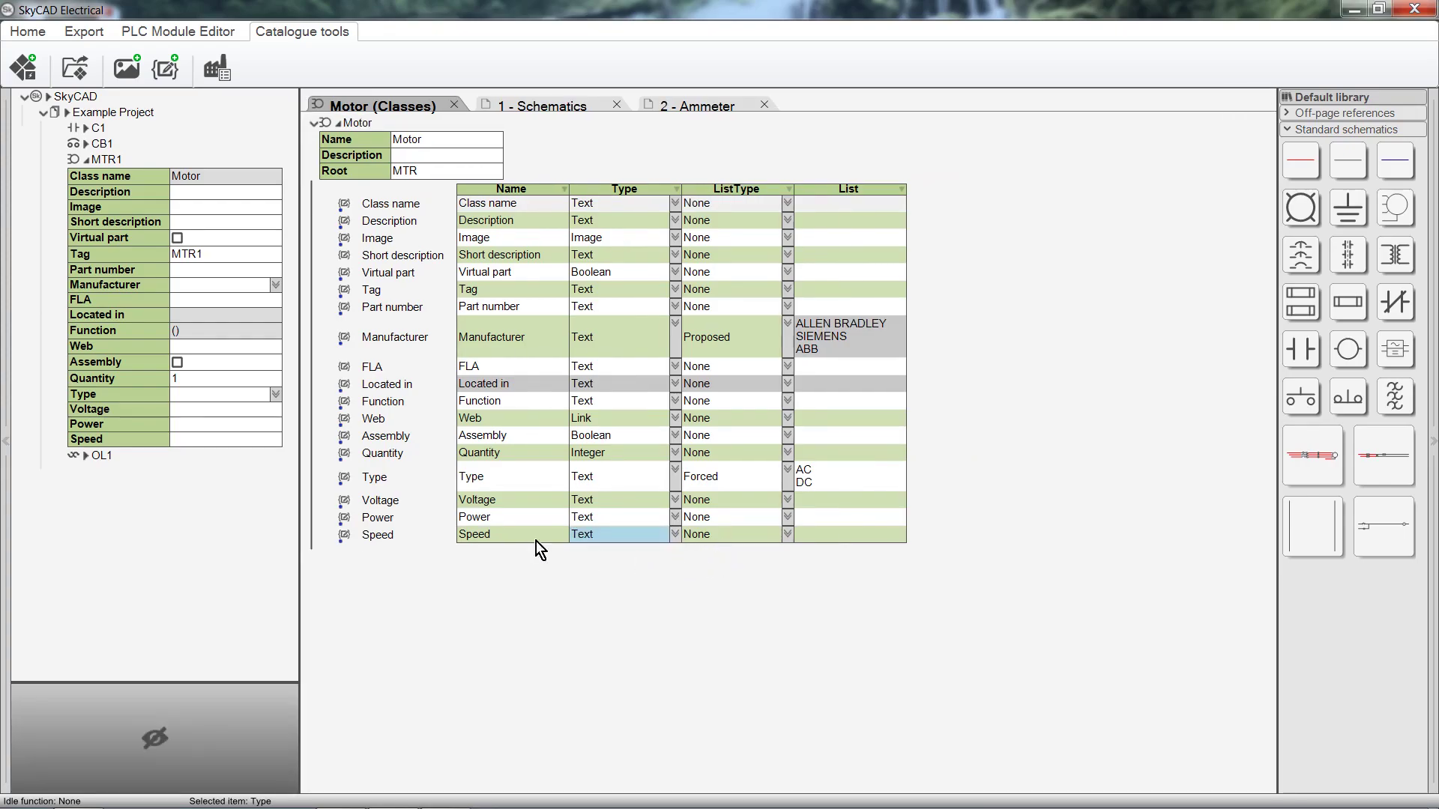
{"action": "left_click", "coordinate": [258, 440]}
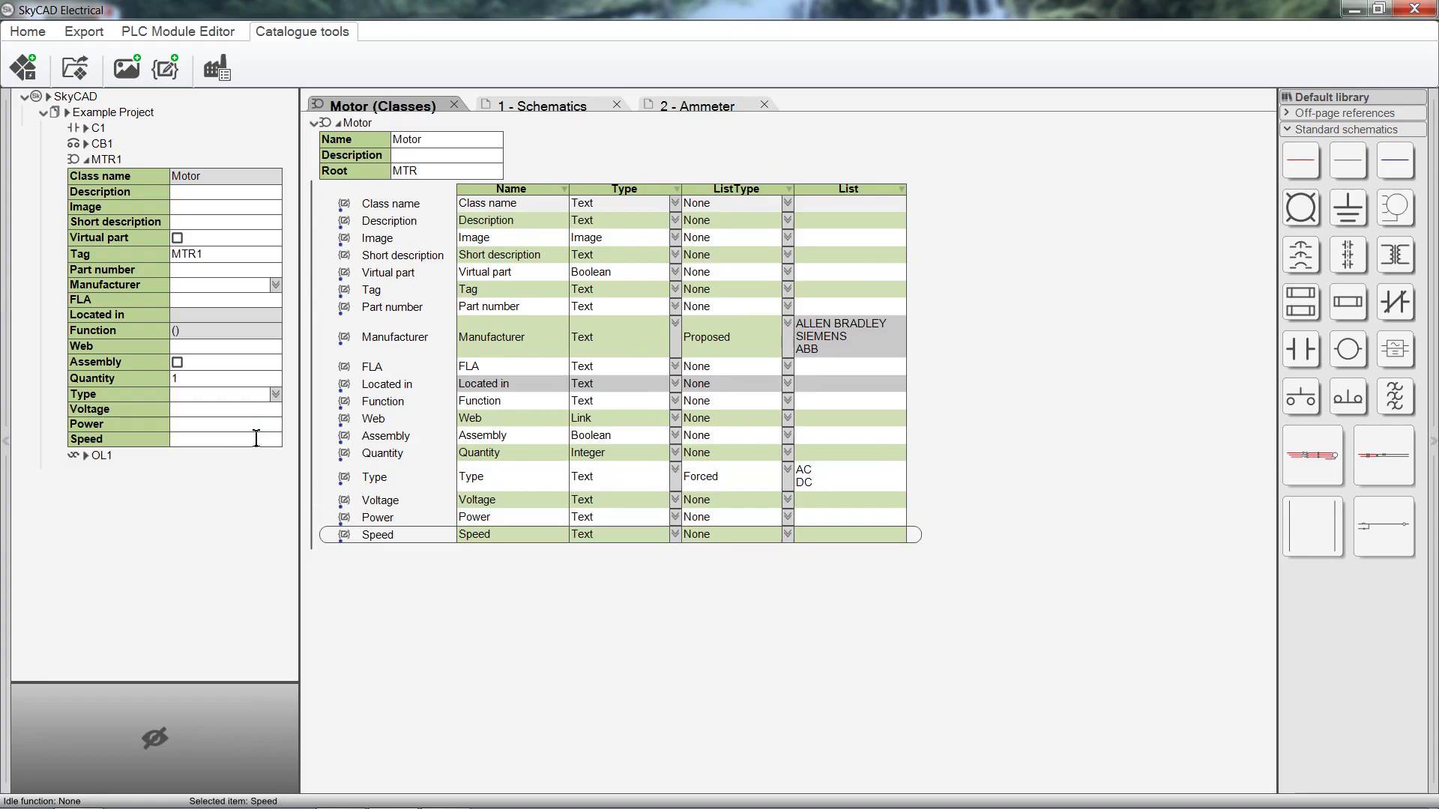
{"action": "type", "text": "3000rpm"}
{"action": "key", "text": "Return"}
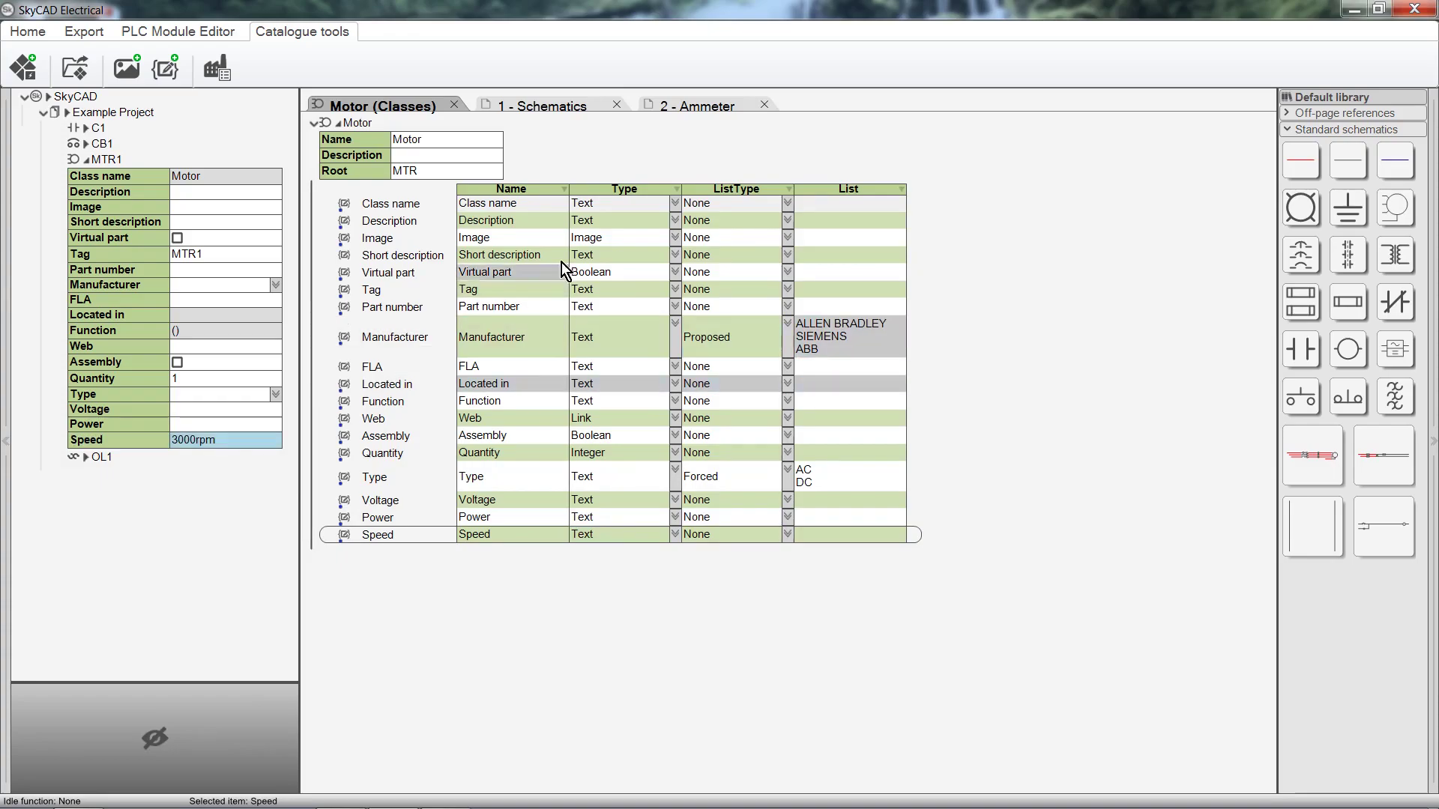
{"action": "left_click", "coordinate": [748, 192]}
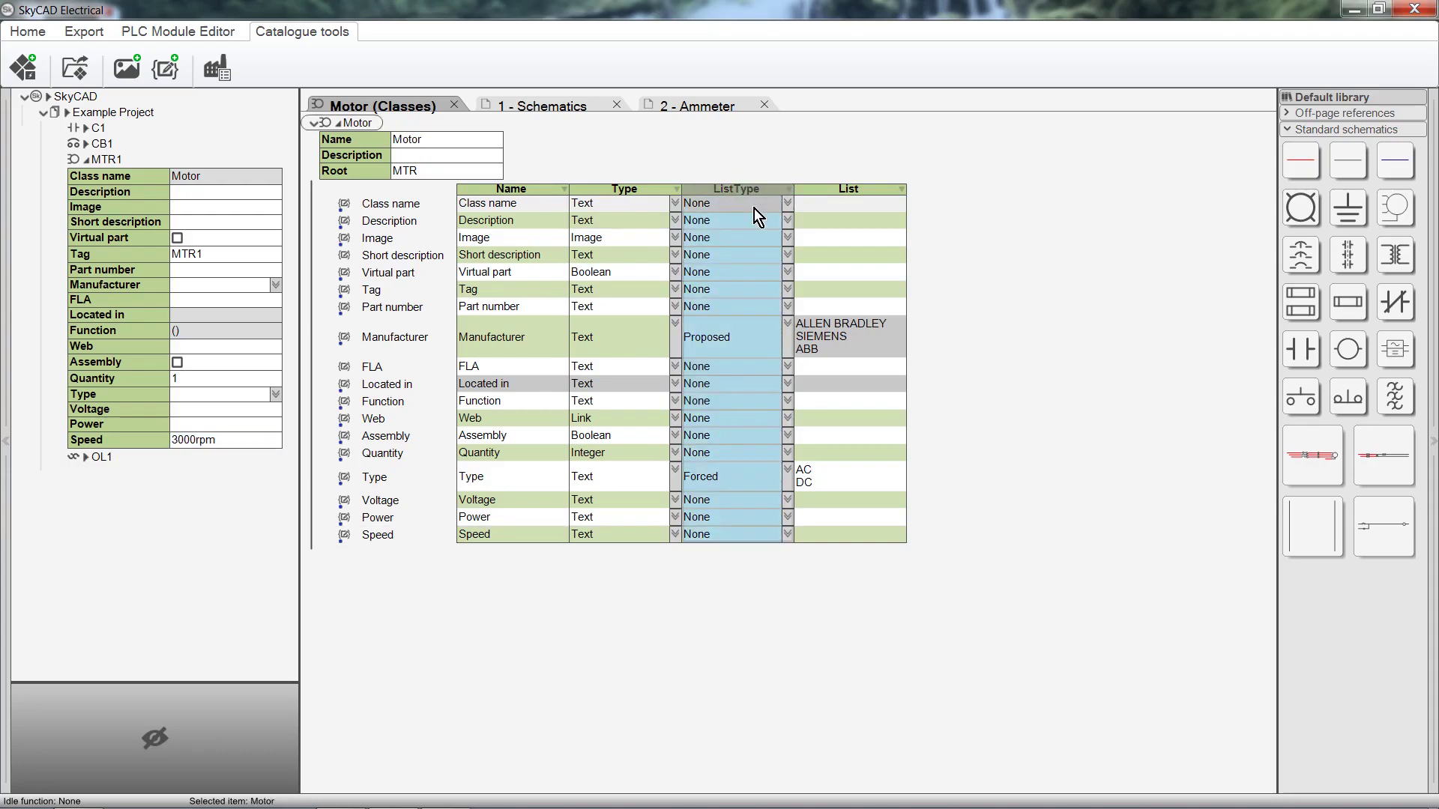
{"action": "left_click", "coordinate": [787, 534]}
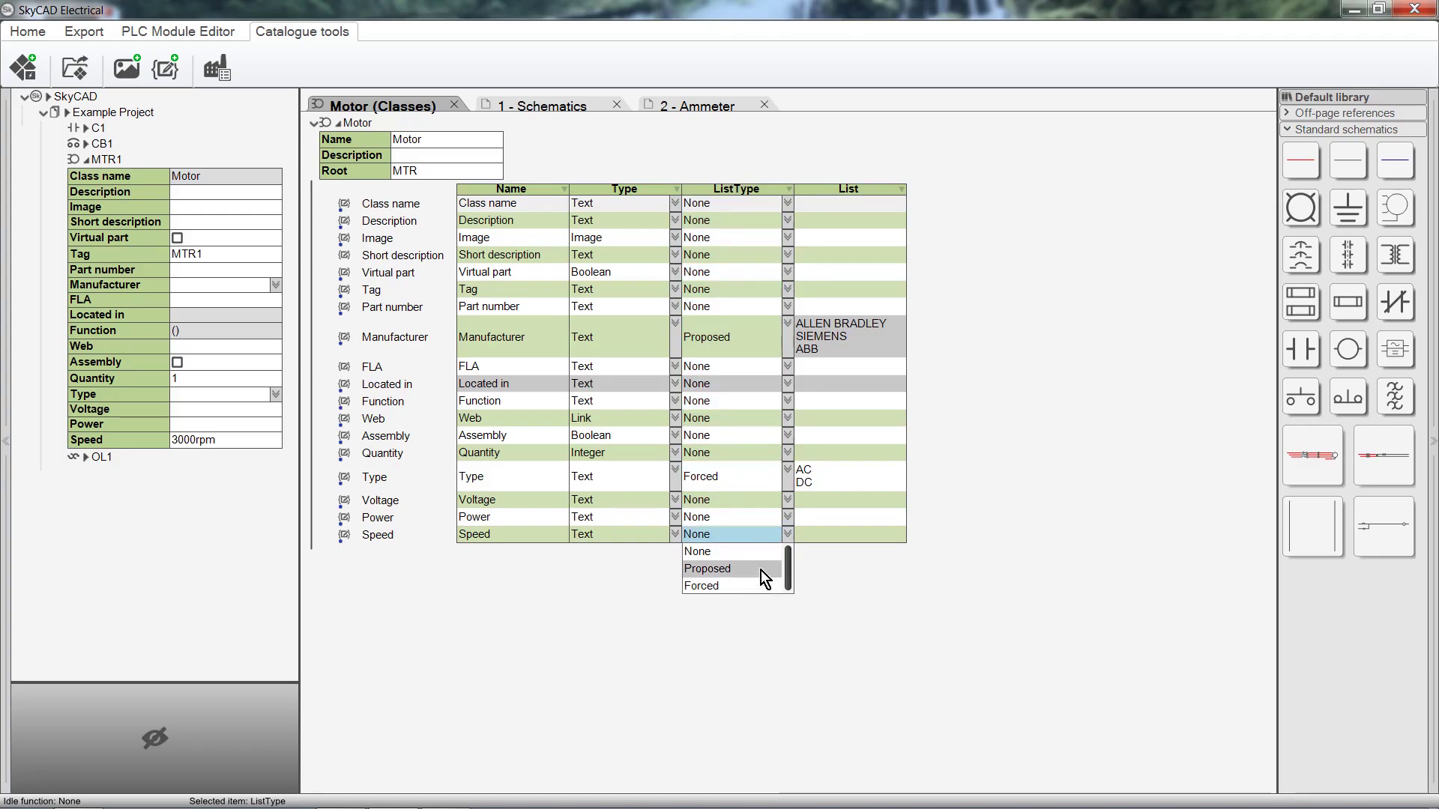
{"action": "left_click", "coordinate": [759, 556]}
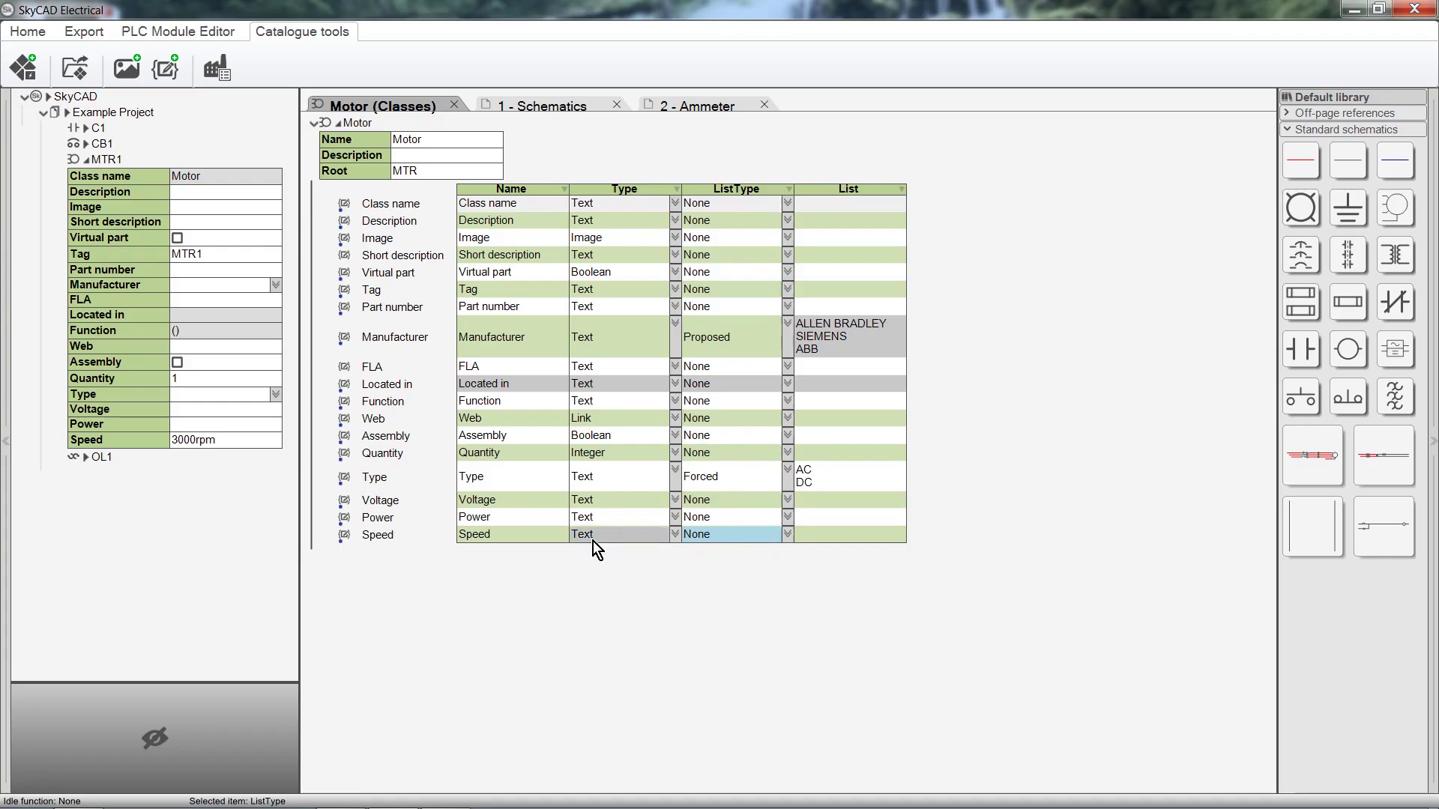
{"action": "left_click", "coordinate": [251, 447]}
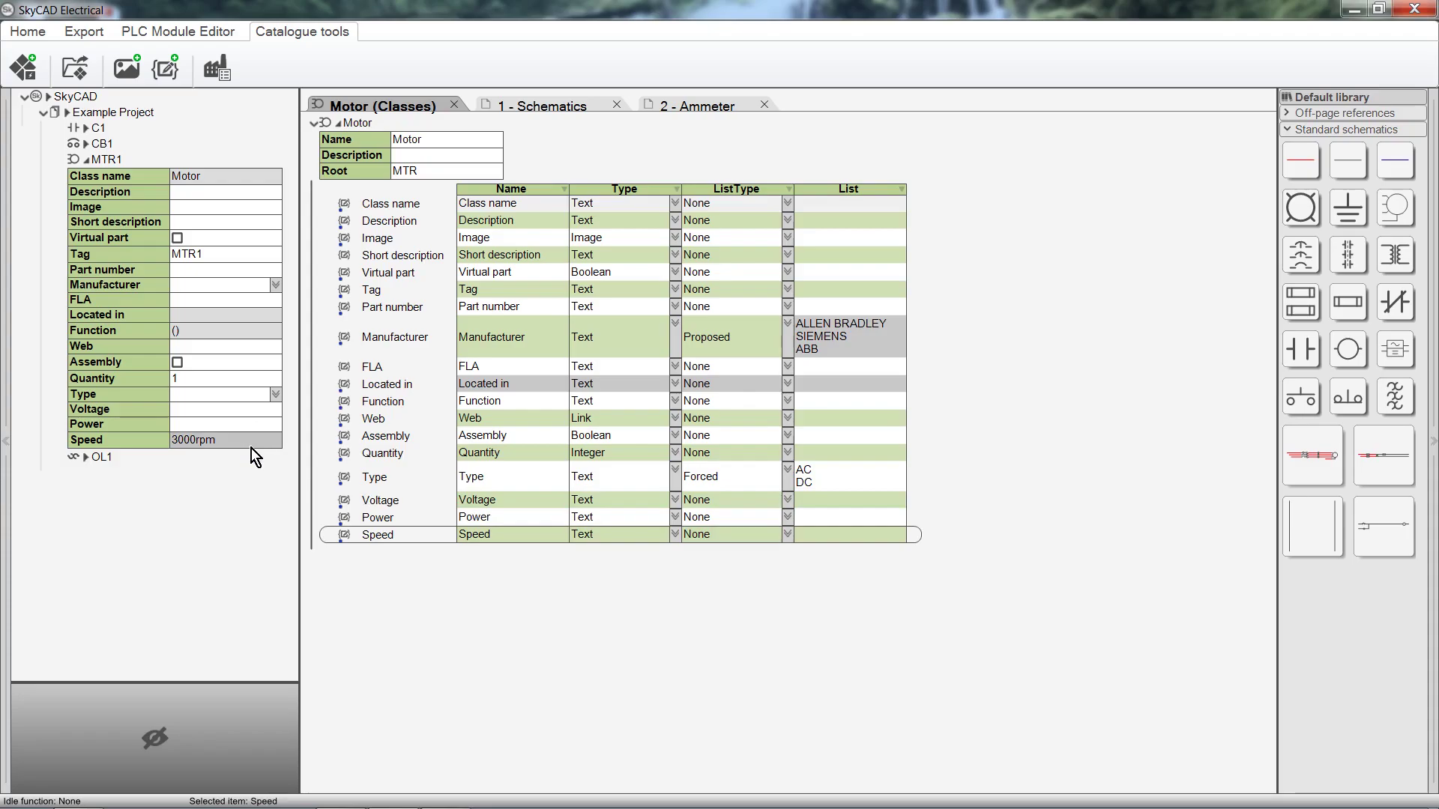
{"action": "left_click", "coordinate": [763, 537]}
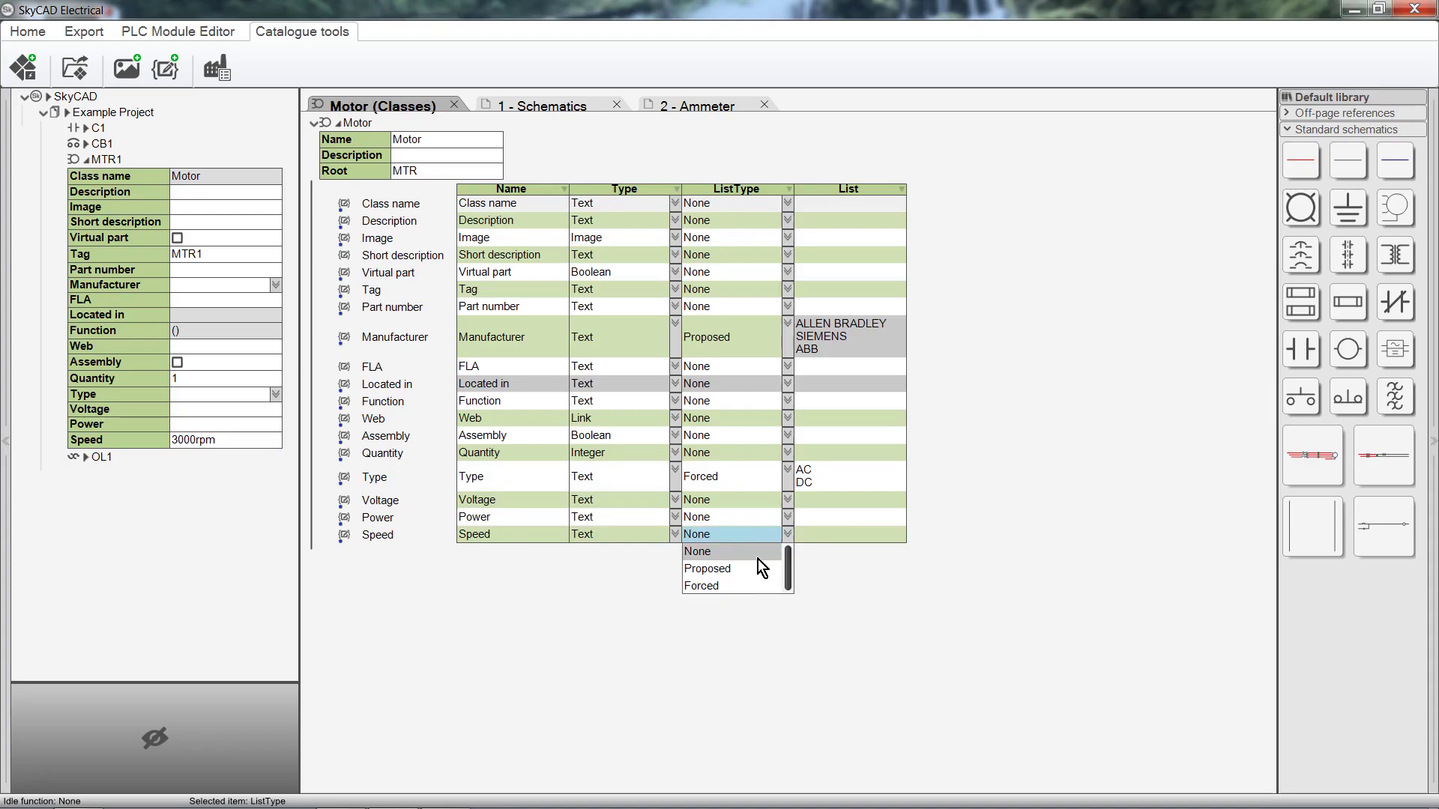
{"action": "left_click", "coordinate": [423, 344]}
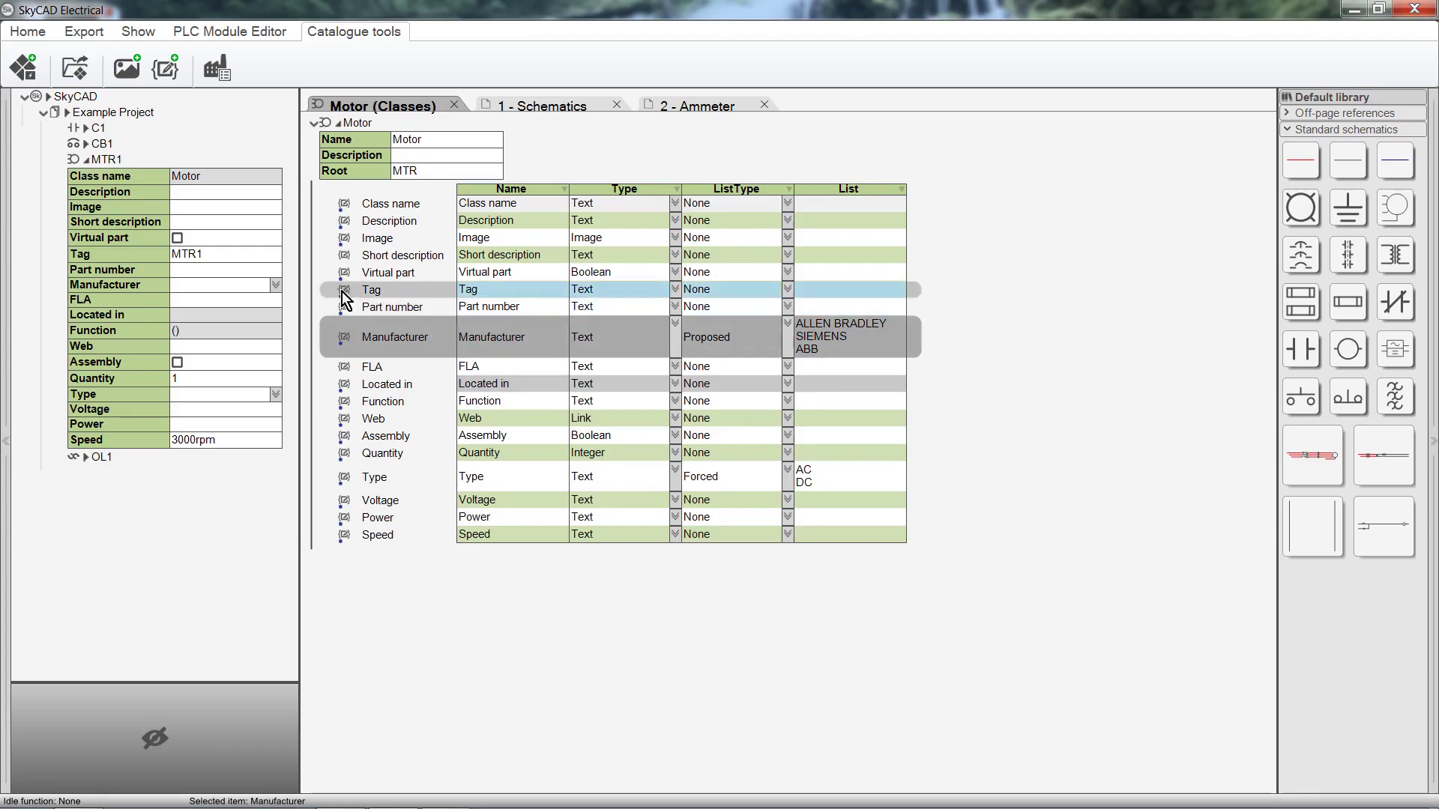
Step: Enter Weg as MTR1's manufacturer instead of the proposed ALLEN BRADLEY, SIEMENS, ABB
{"action": "left_click", "coordinate": [274, 285]}
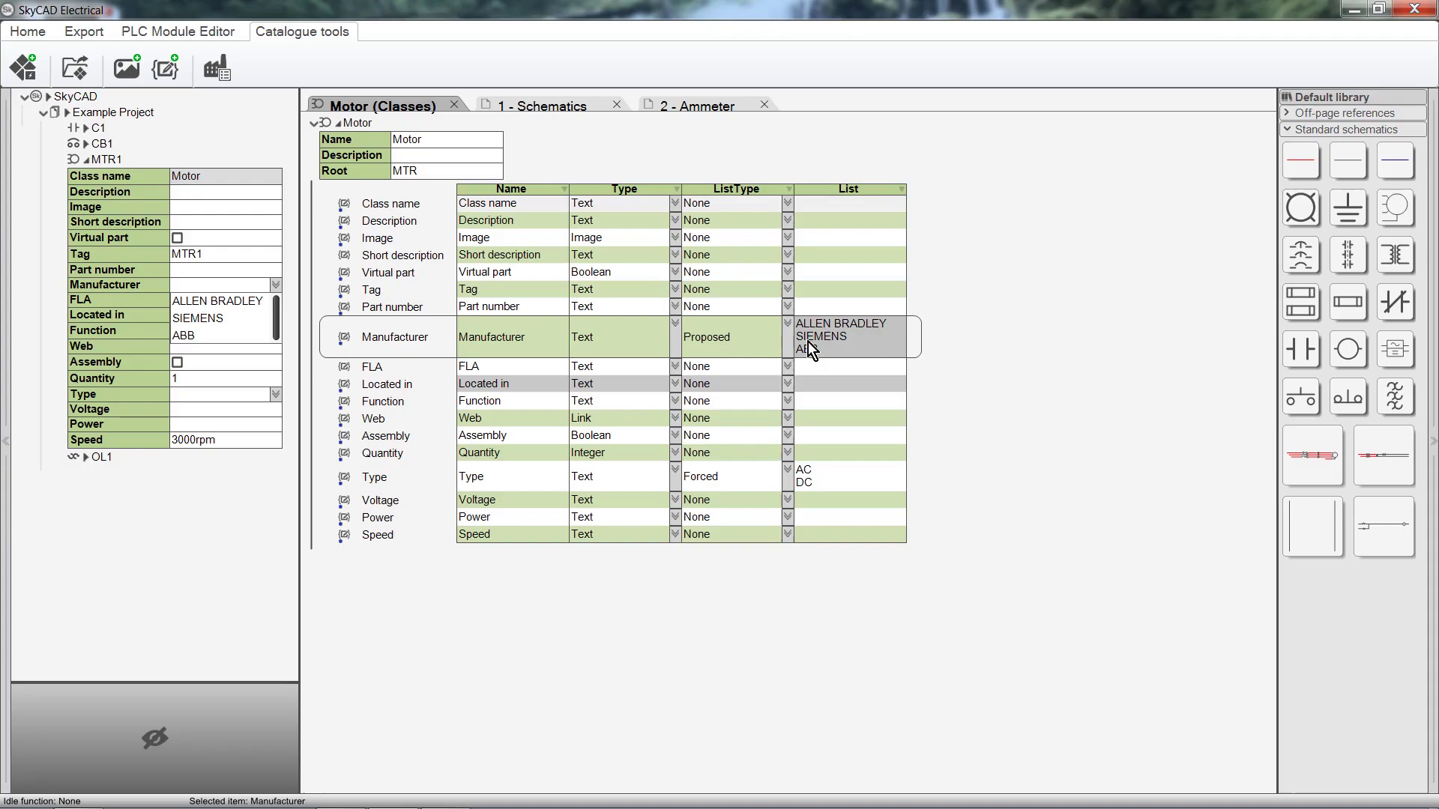
{"action": "left_click", "coordinate": [217, 281]}
{"action": "type", "text": "Weg"}
{"action": "key", "text": "Return"}
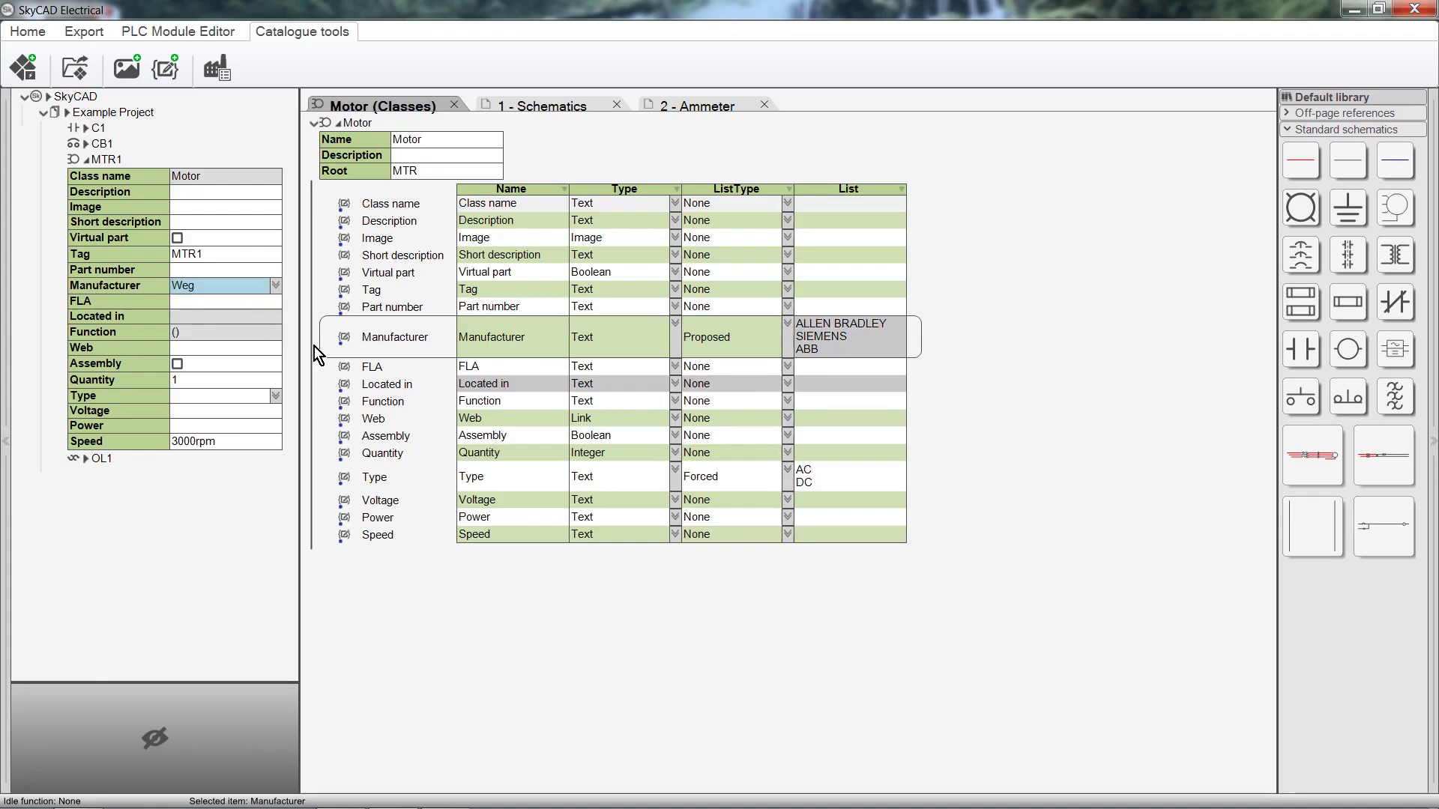
Step: Choose AC for MTR1's Type from the forced AC/DC list
{"action": "left_click", "coordinate": [791, 539]}
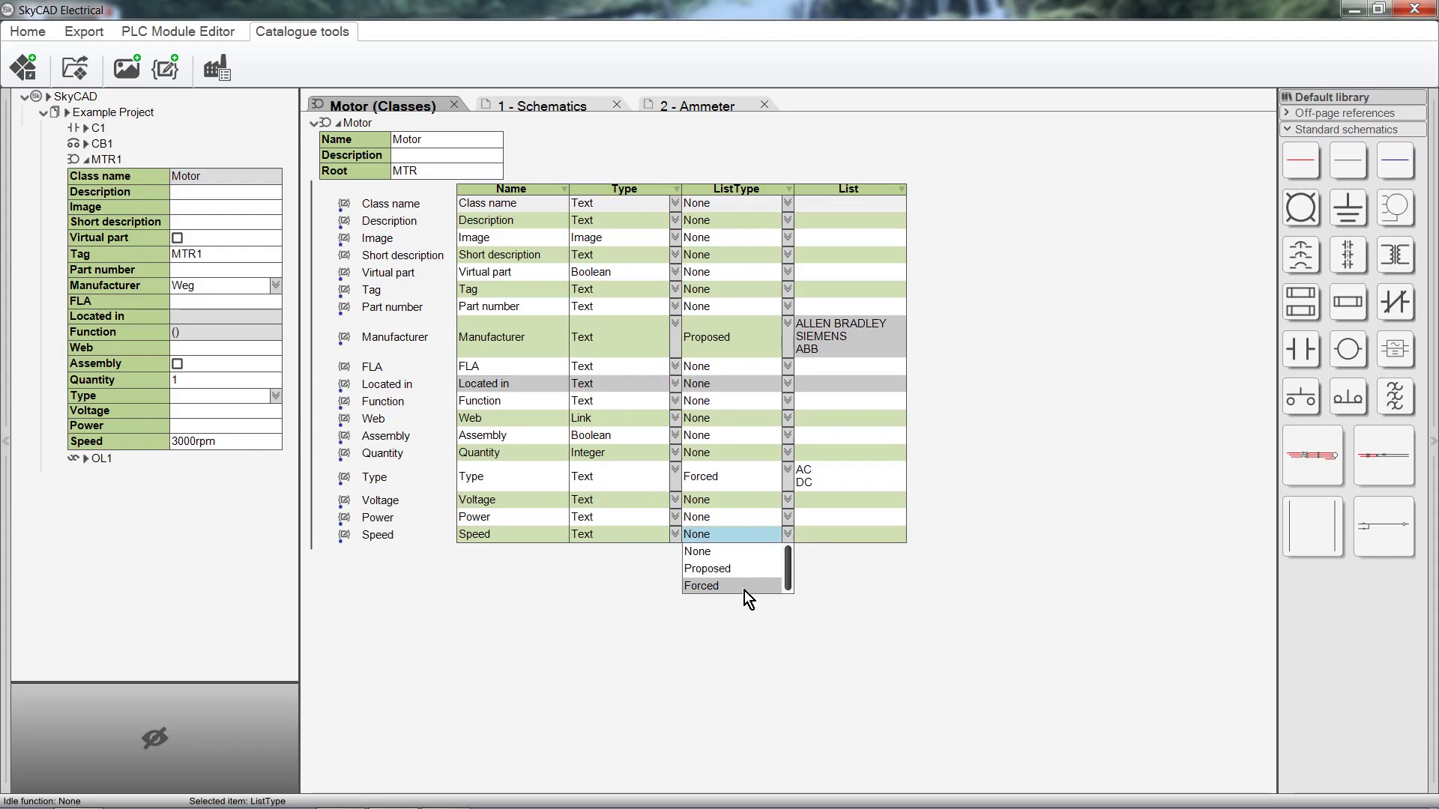
{"action": "left_click", "coordinate": [434, 478]}
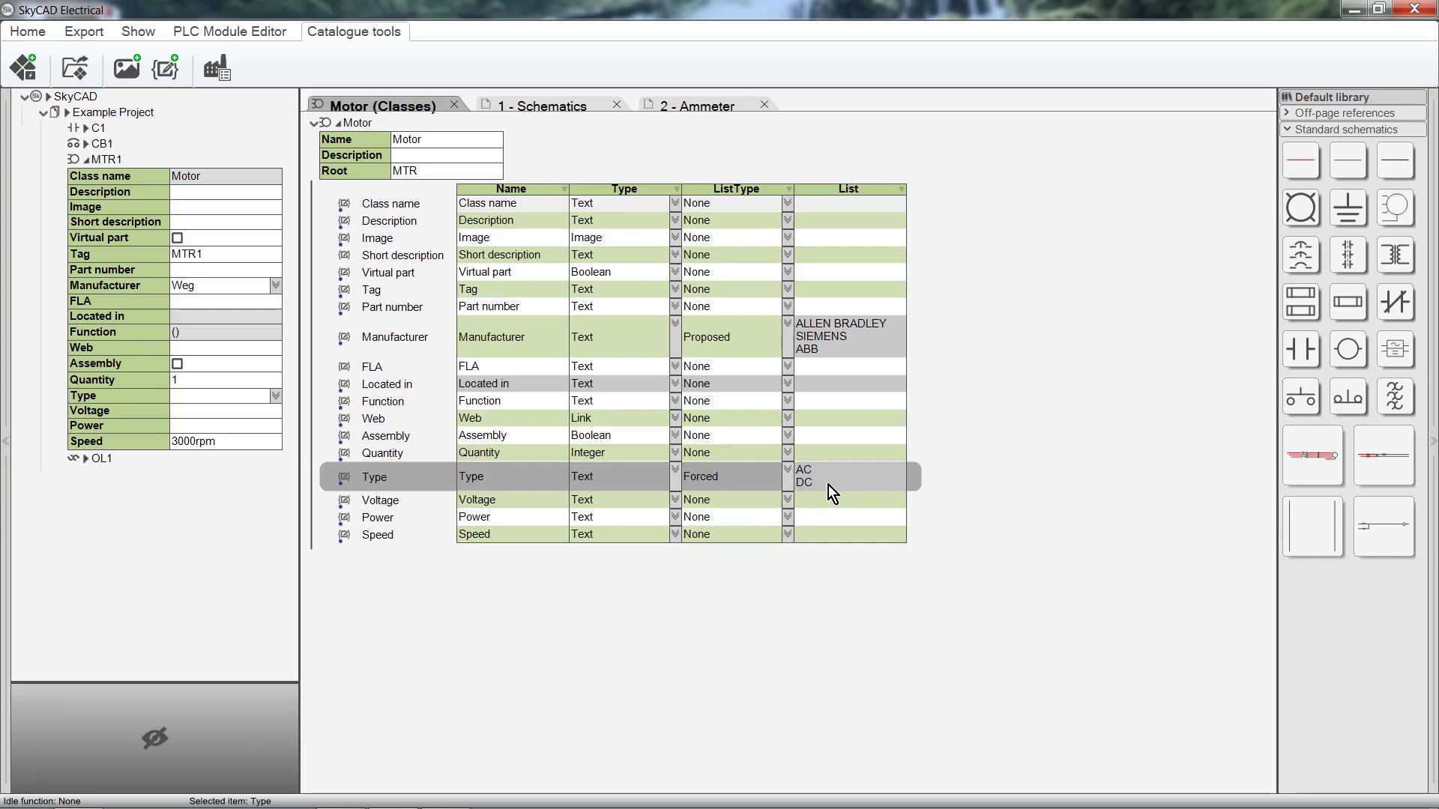
{"action": "left_click", "coordinate": [242, 397]}
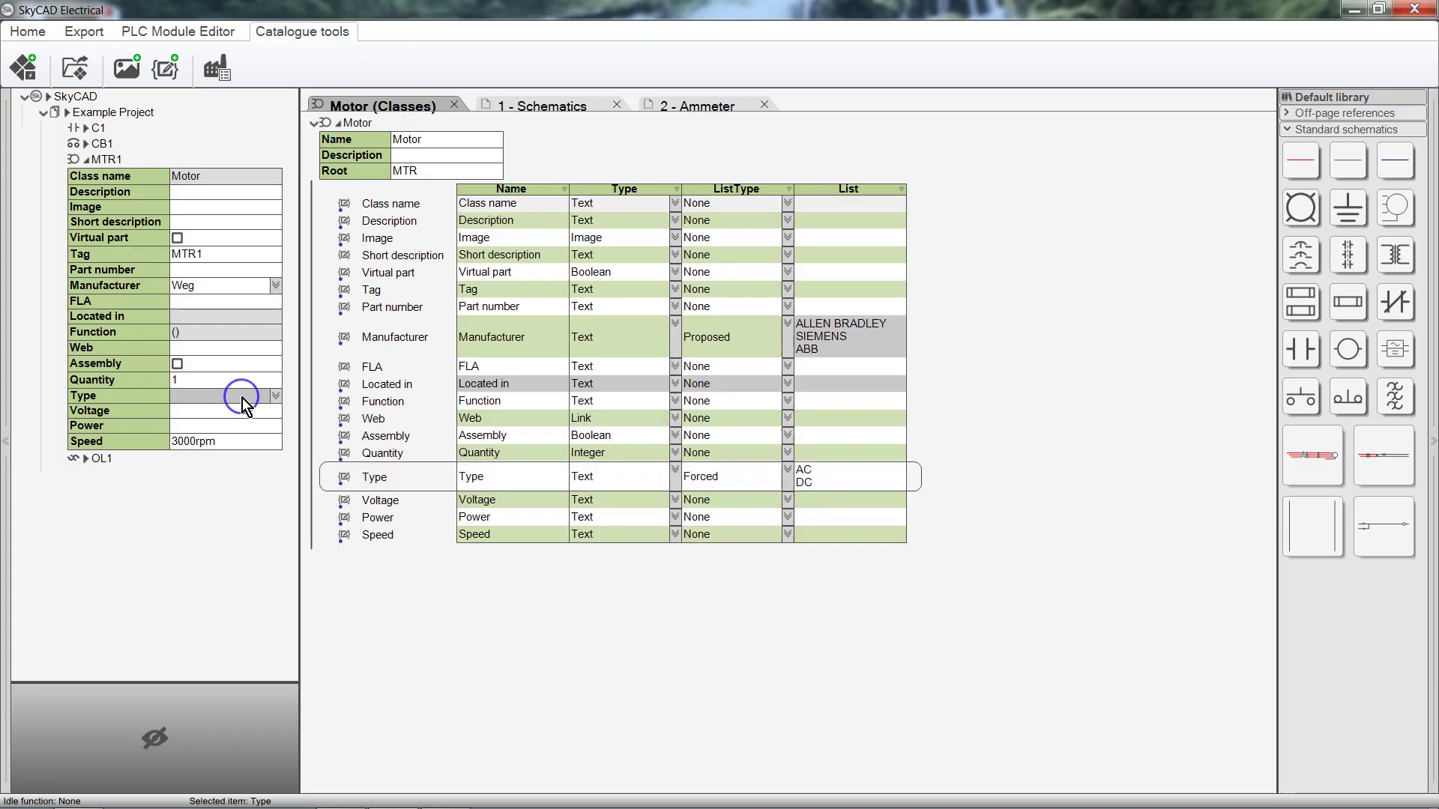
{"action": "left_click", "coordinate": [272, 397]}
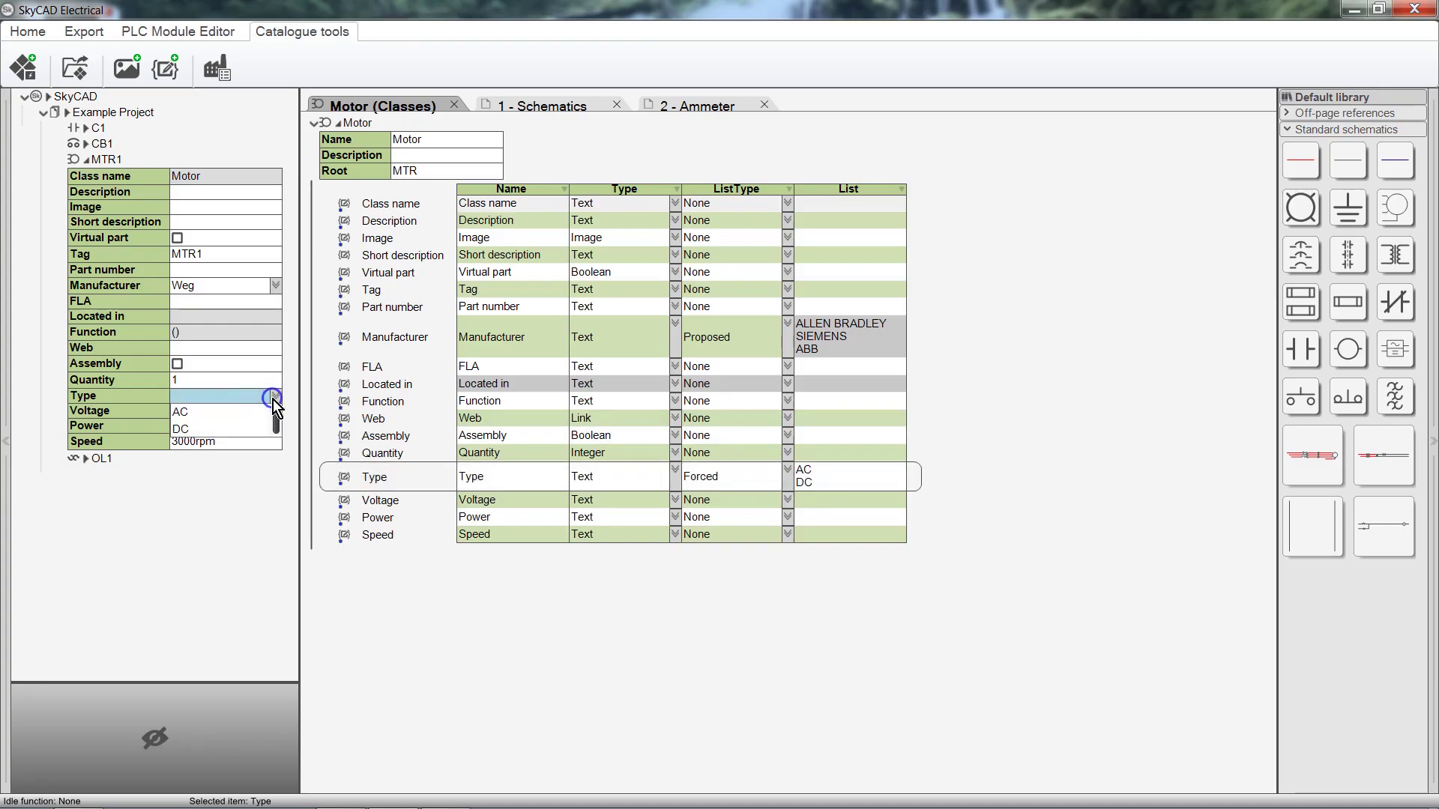
{"action": "left_click", "coordinate": [261, 417]}
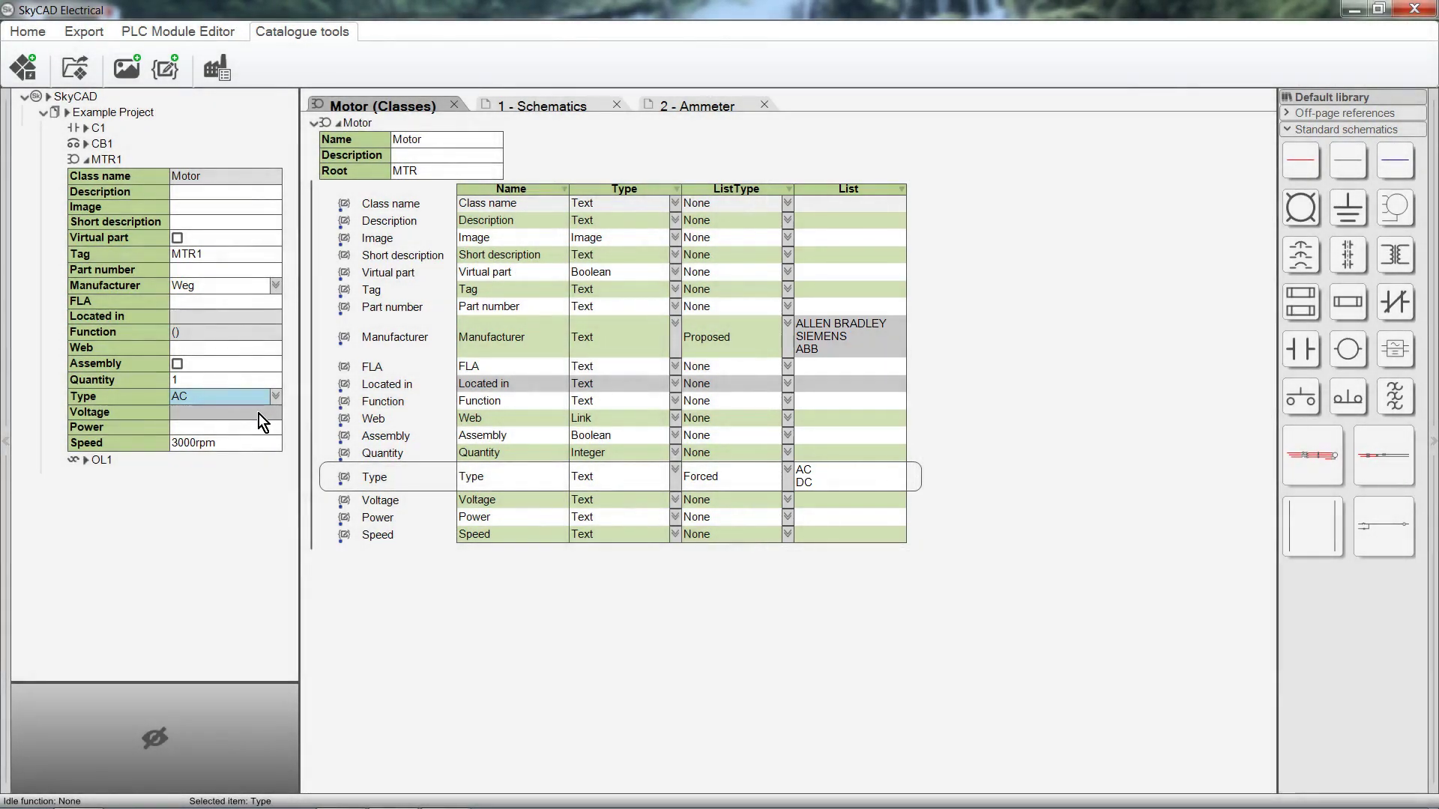
Step: Make Speed a Proposed list with values 3000rpm and 3600rpm
{"action": "left_click", "coordinate": [747, 535]}
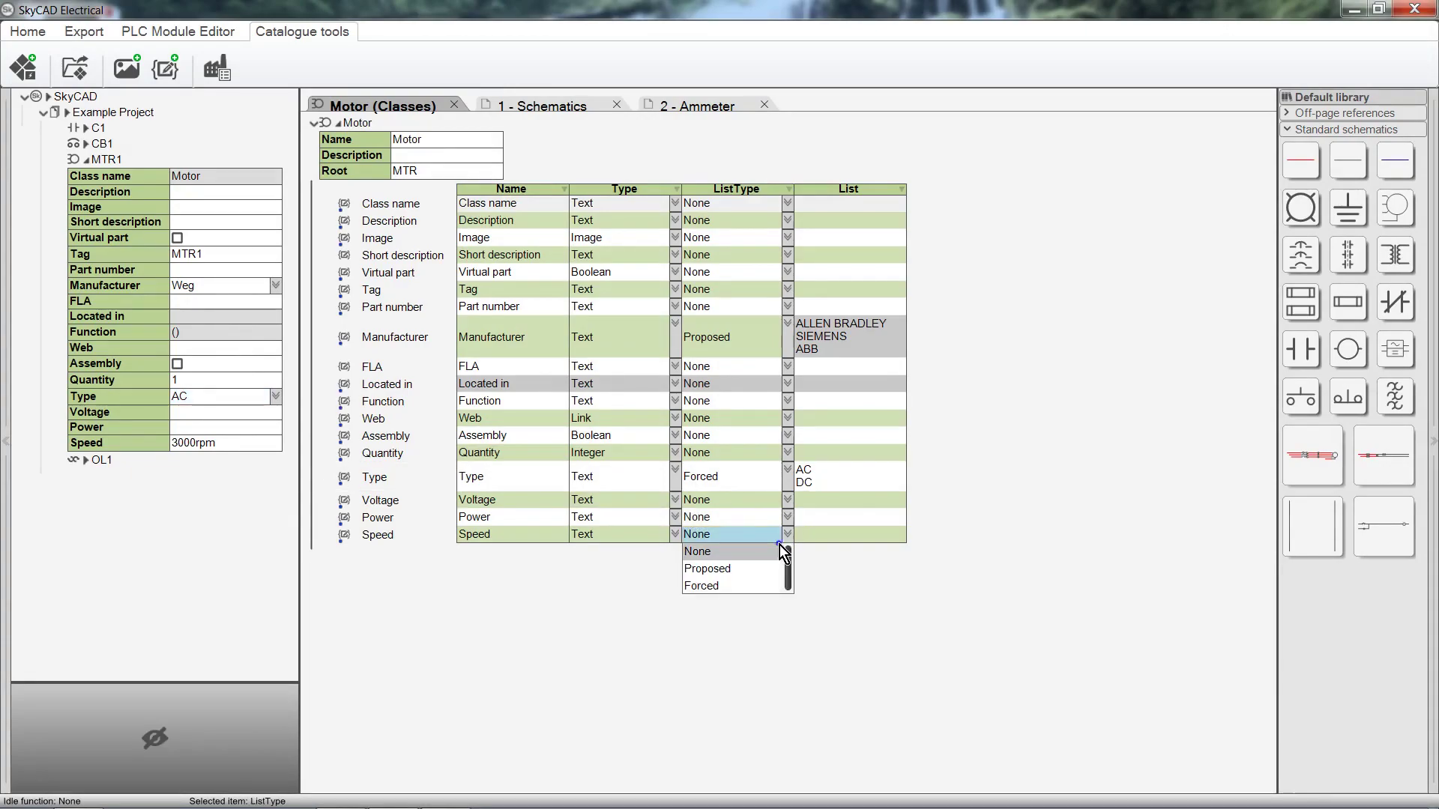
{"action": "left_click", "coordinate": [770, 568]}
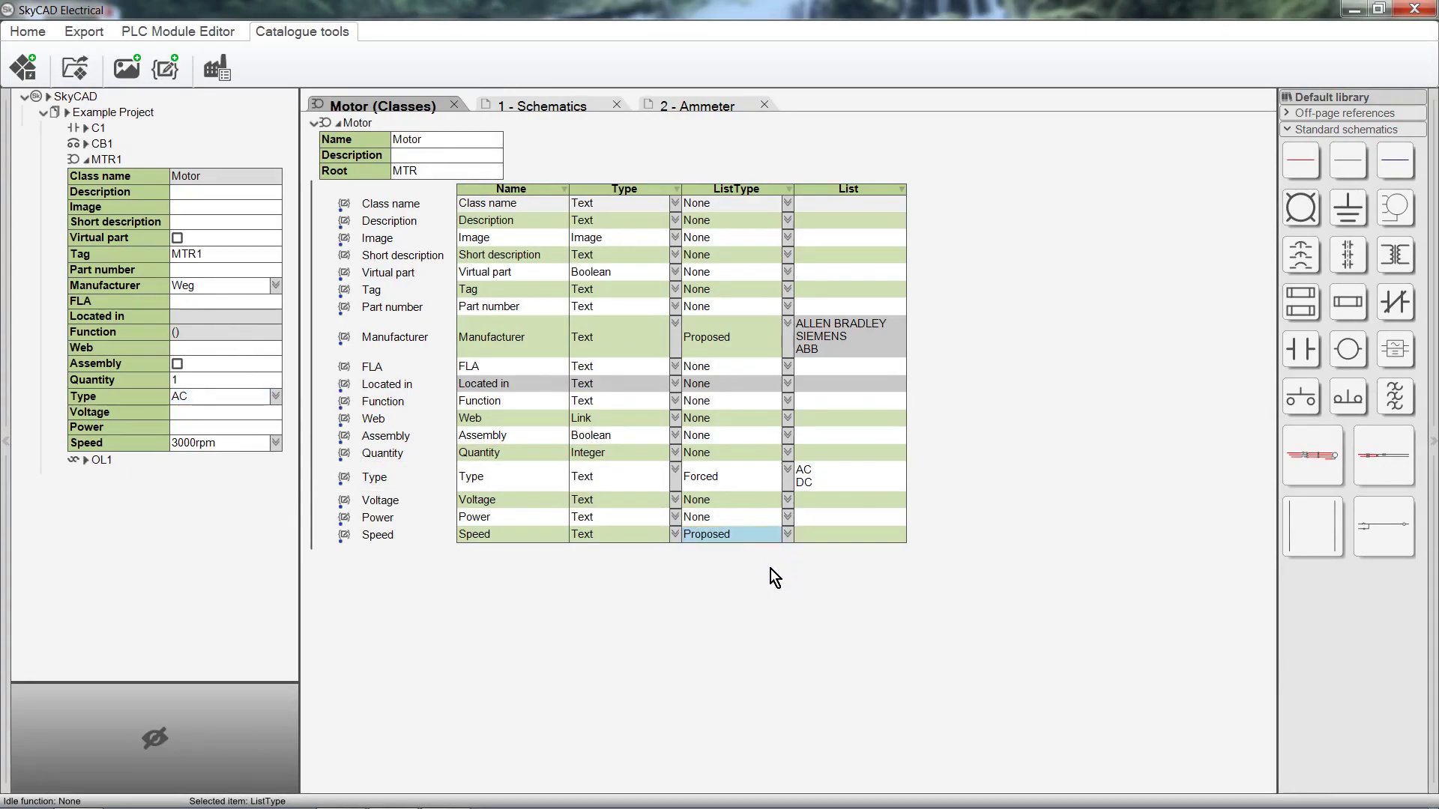
{"action": "left_click", "coordinate": [836, 535]}
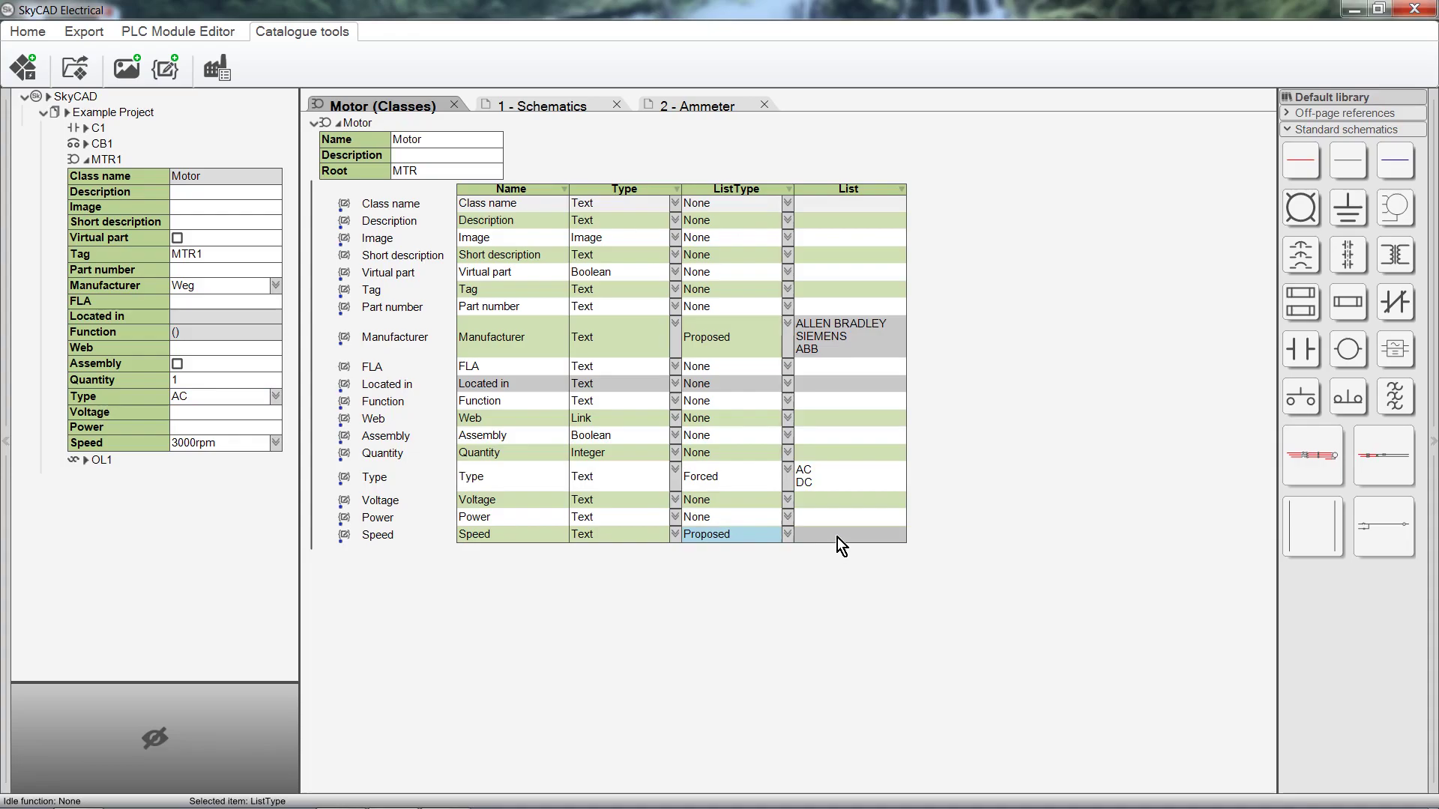
{"action": "type", "text": "300"}
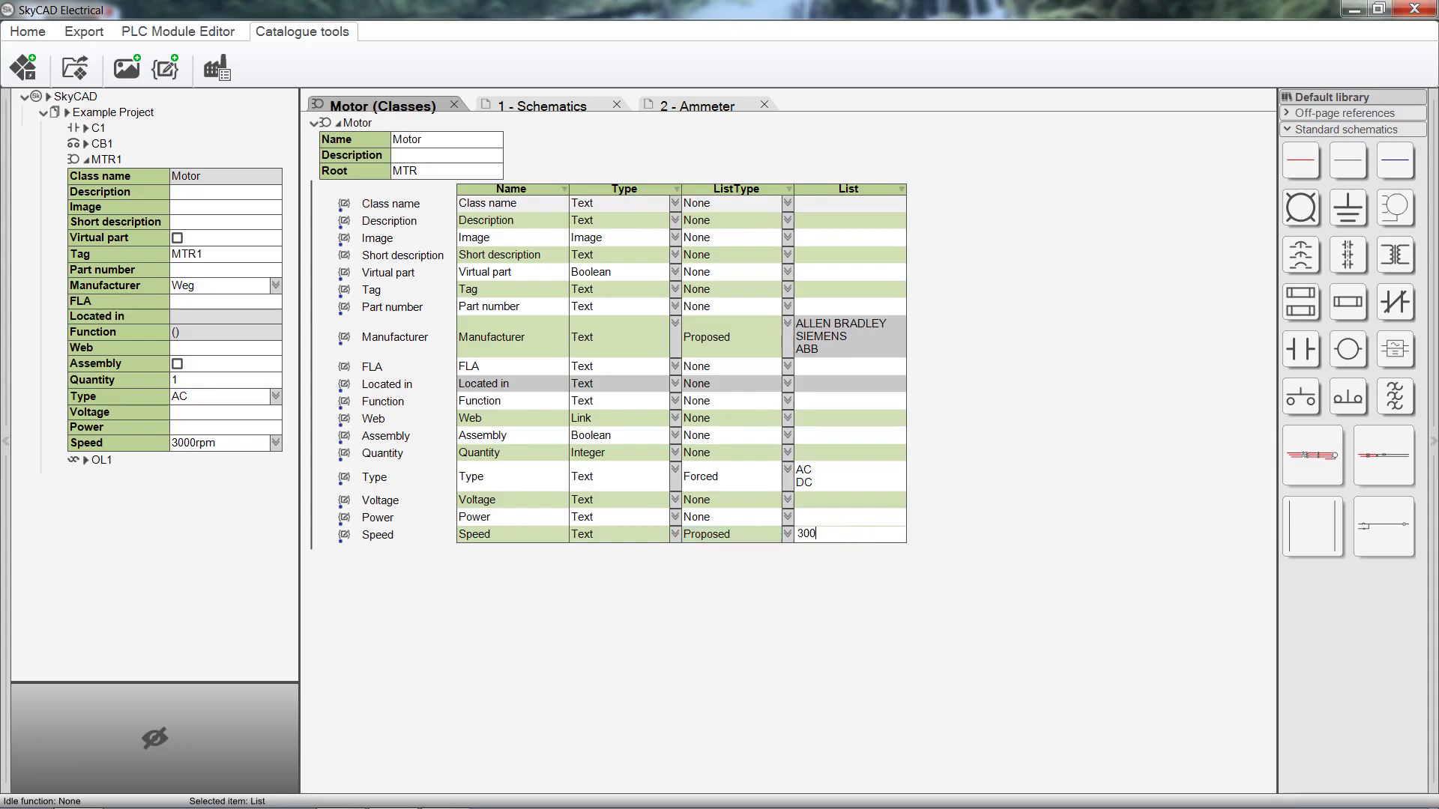
{"action": "type", "text": "0rpm"}
{"action": "key", "text": "shift+Return"}
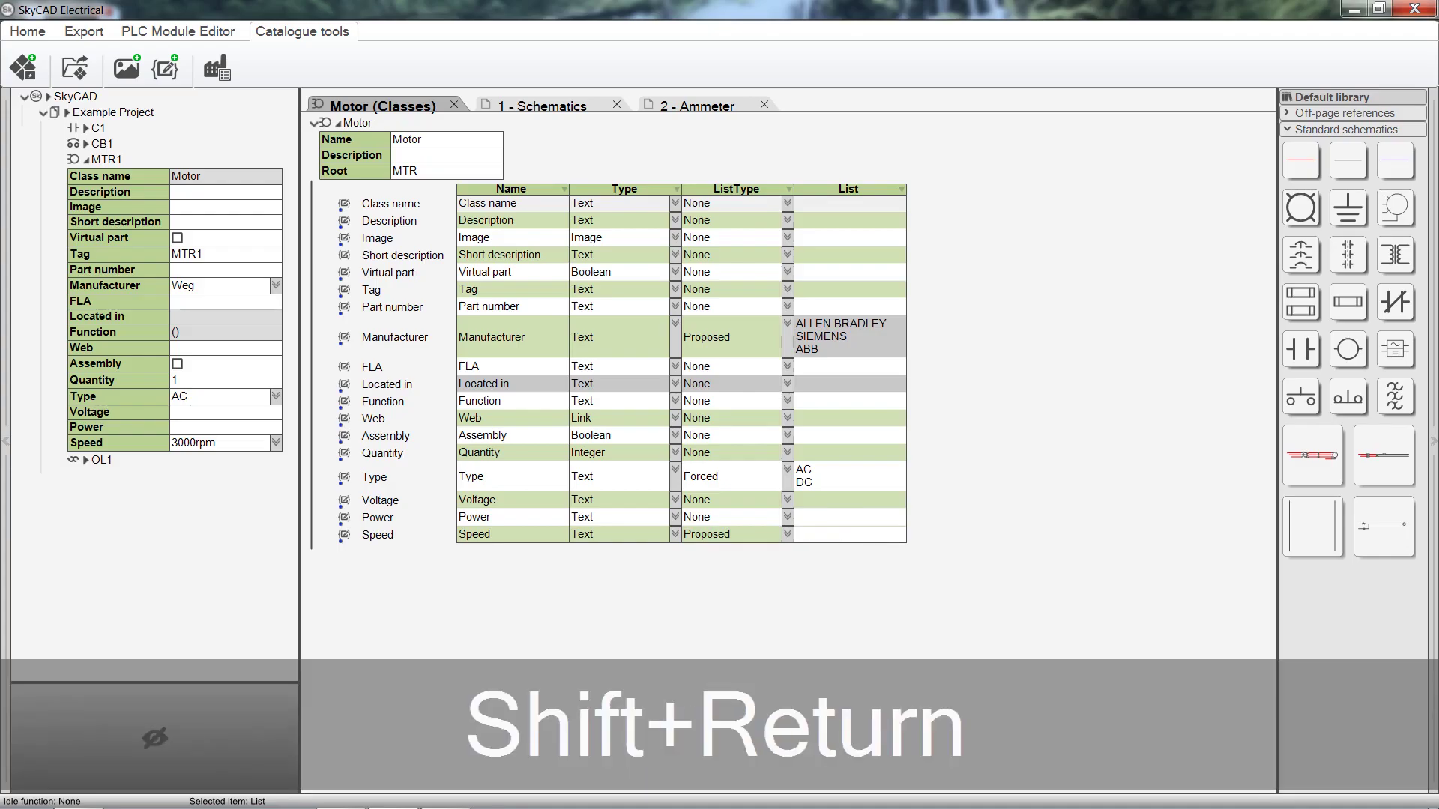
{"action": "type", "text": "3600rpm"}
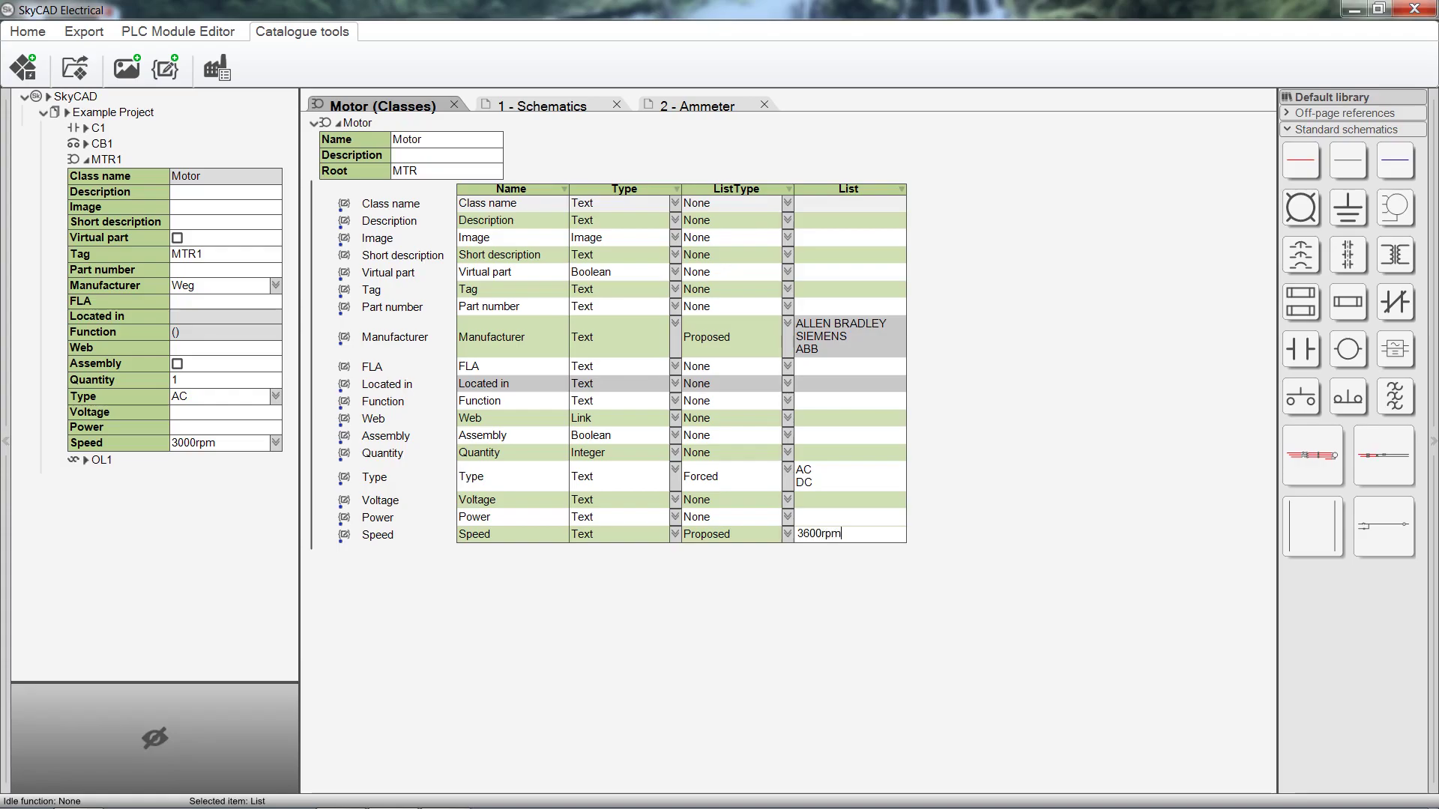
{"action": "key", "text": "Return"}
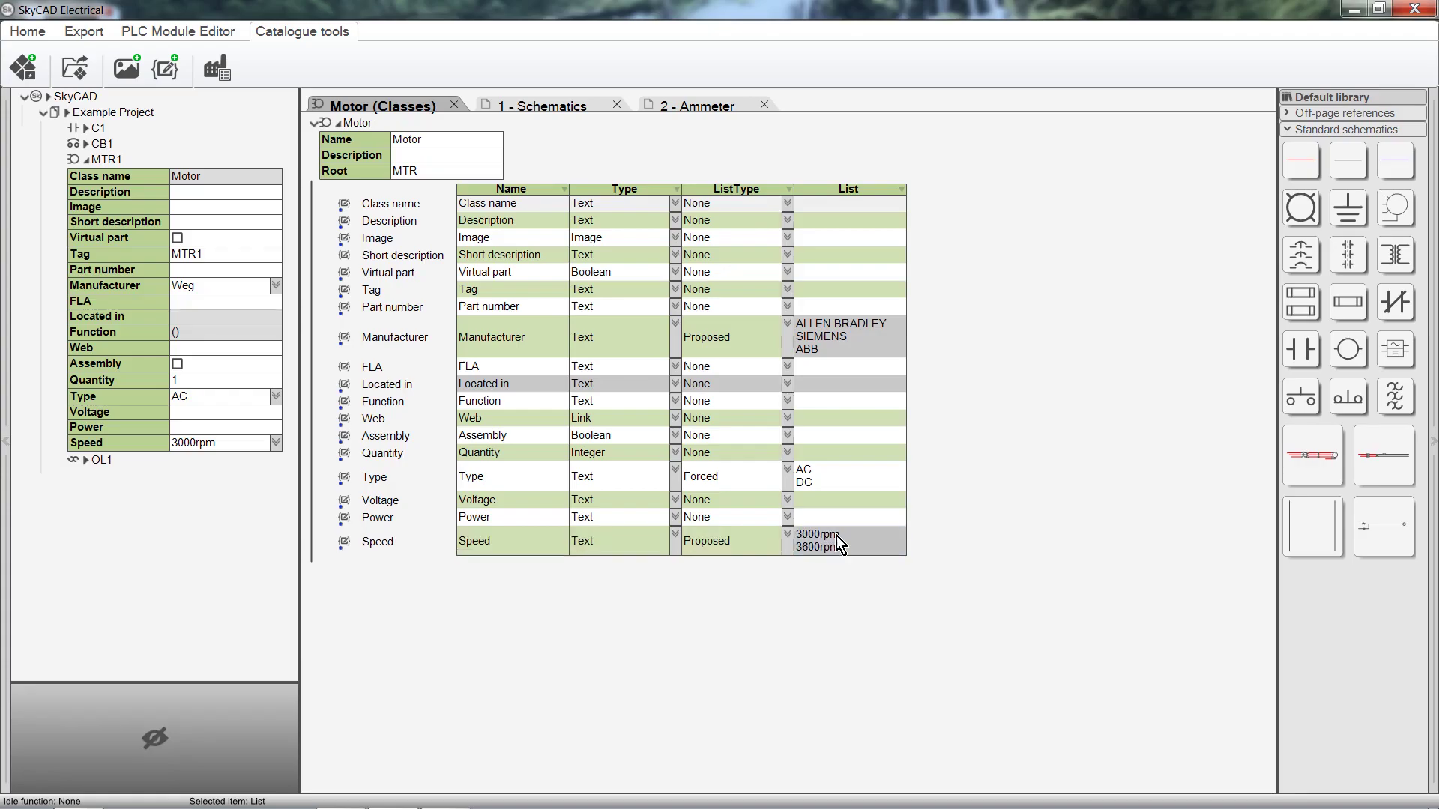
Step: Choose 3000rpm from MTR1's proposed Speed choices
{"action": "left_click", "coordinate": [836, 537]}
{"action": "left_click", "coordinate": [275, 444]}
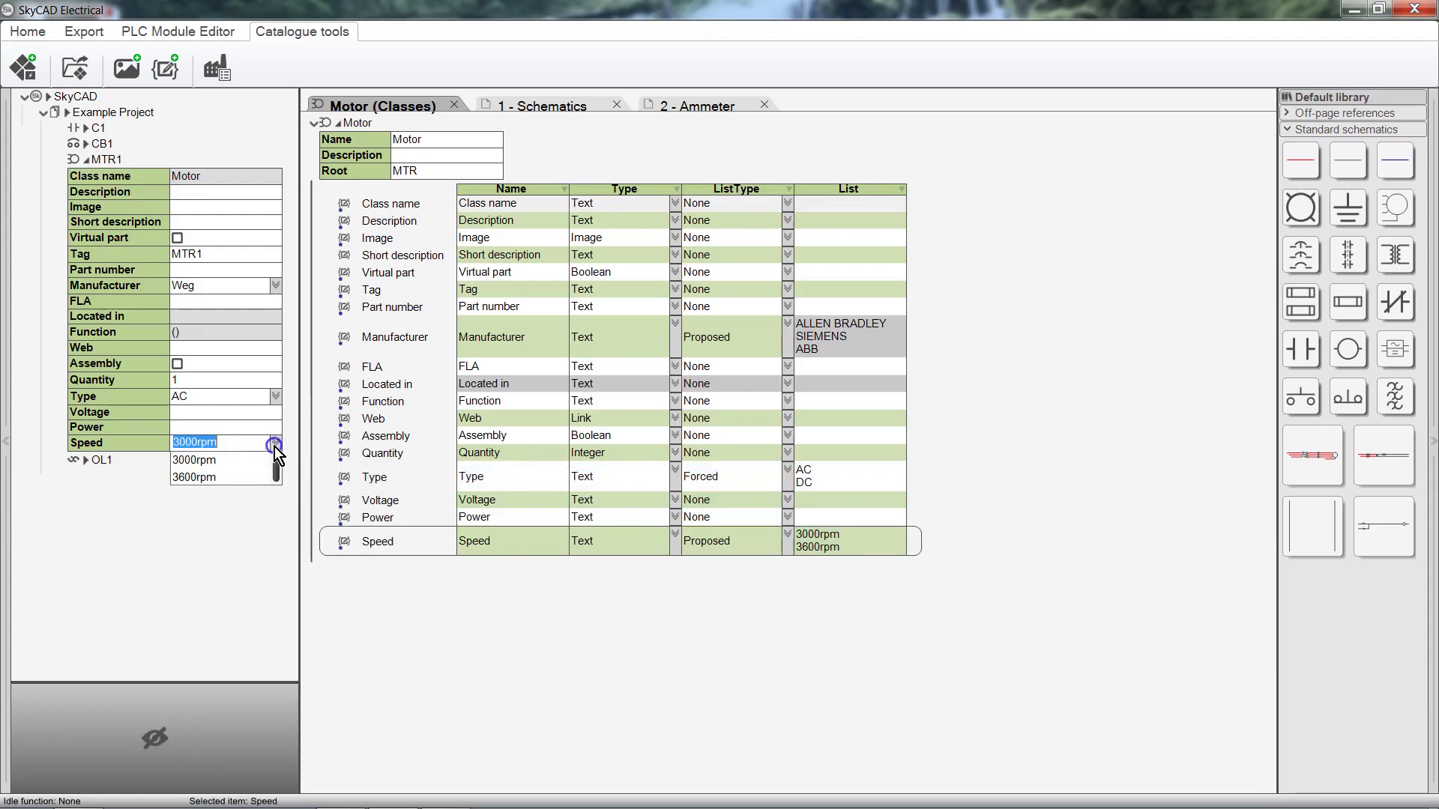
{"action": "left_click", "coordinate": [244, 458]}
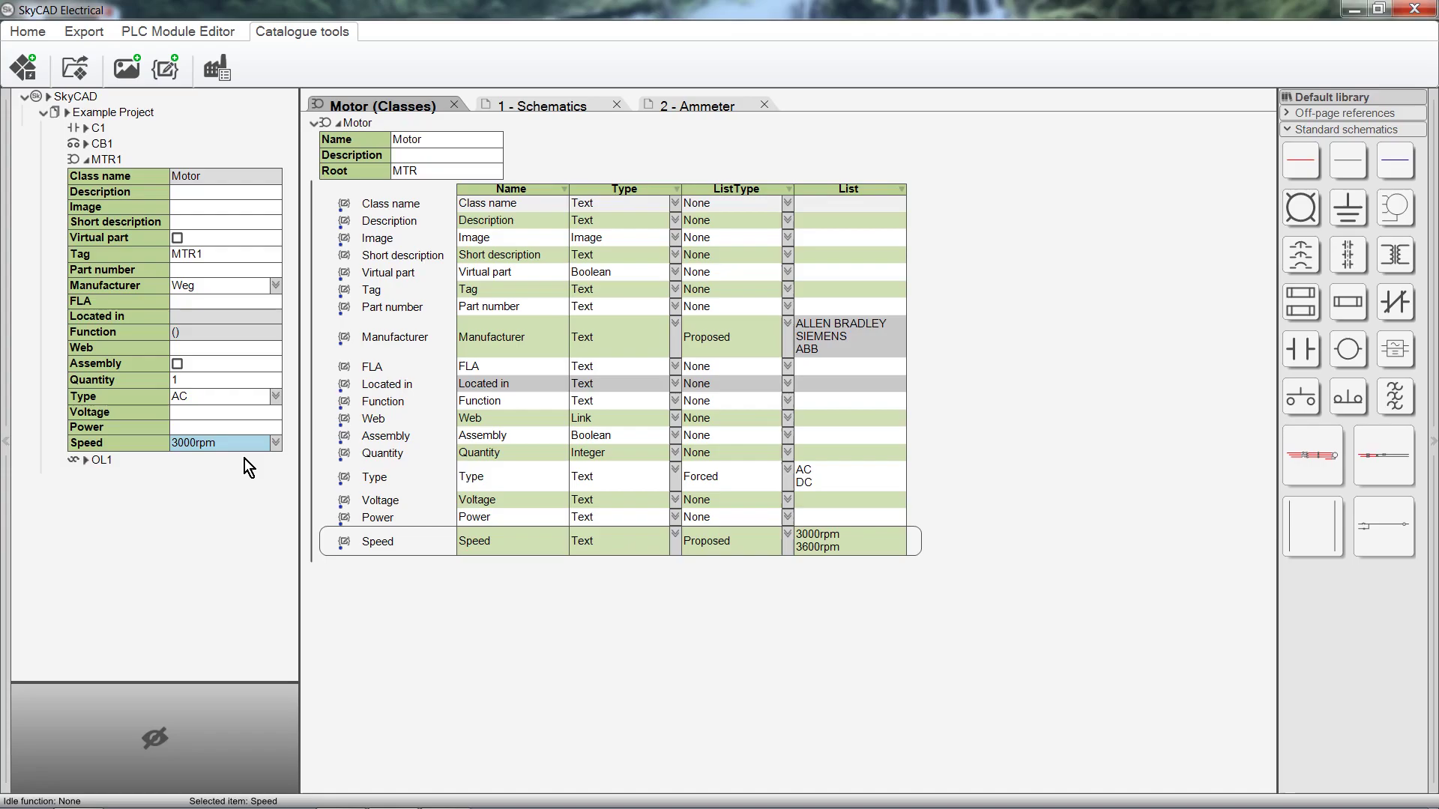
Step: Add a Frequency property to the Motor class with a forced 50Hz/60Hz value list
{"action": "left_click", "coordinate": [164, 82]}
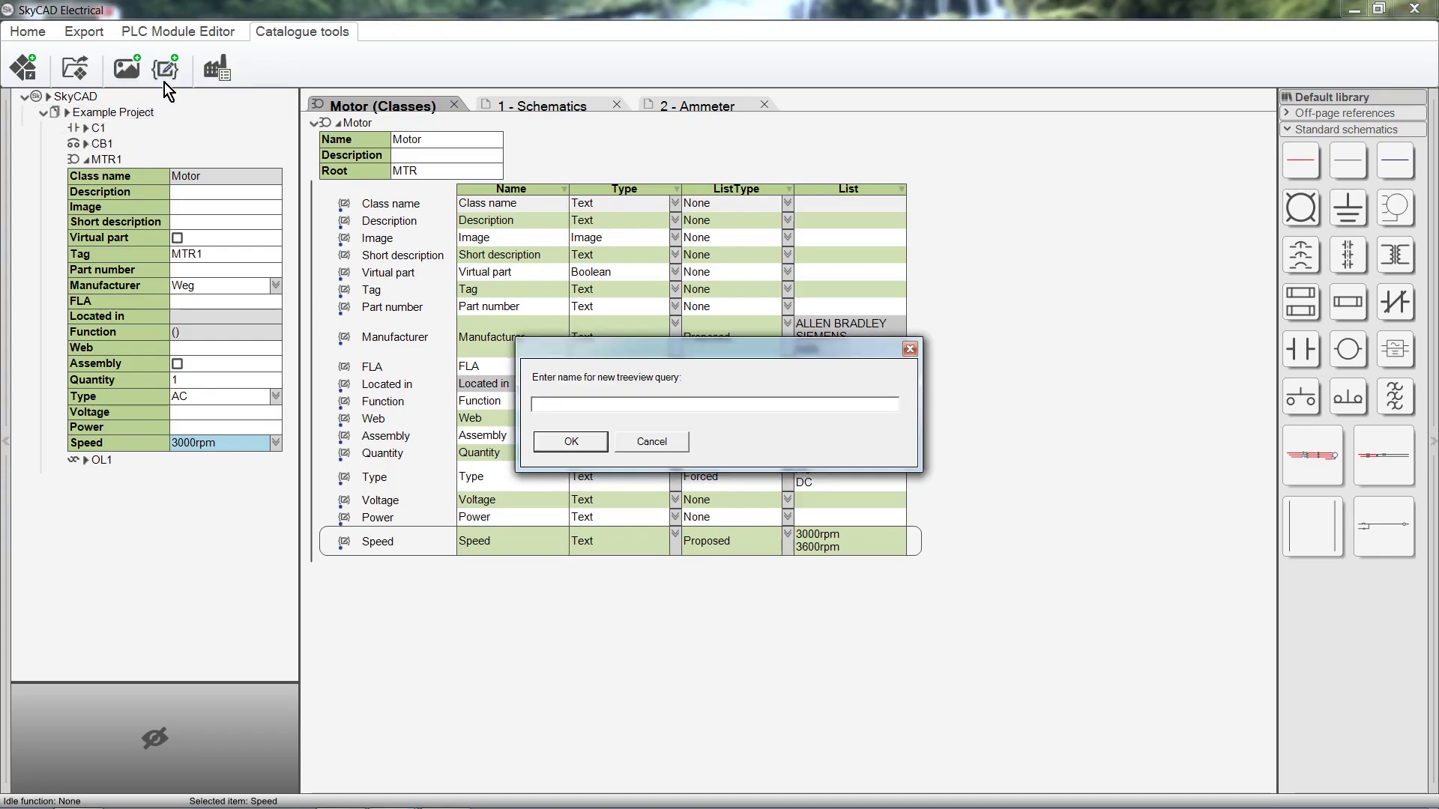
{"action": "type", "text": "Frequency"}
{"action": "left_click", "coordinate": [578, 442]}
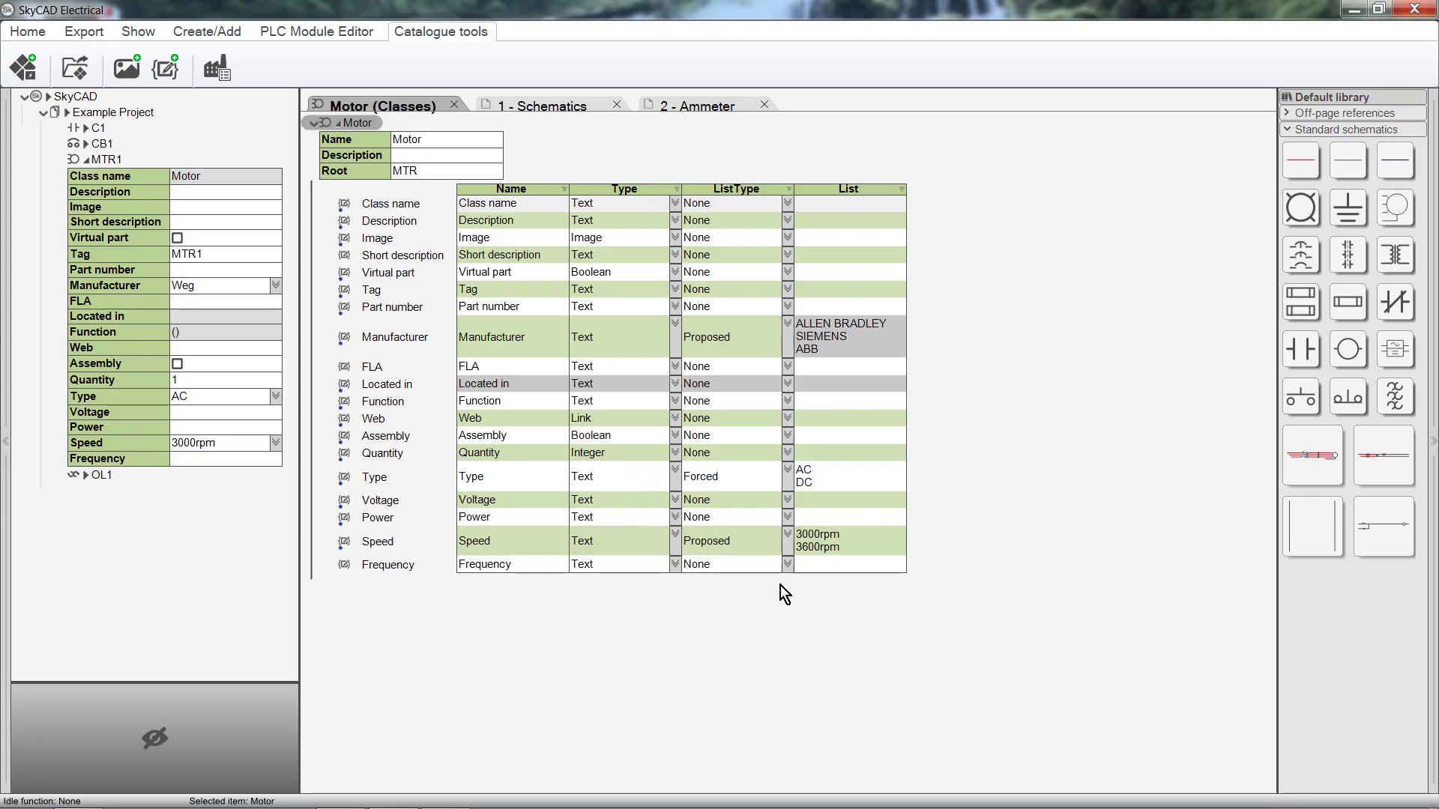
{"action": "left_click", "coordinate": [786, 565]}
{"action": "left_click", "coordinate": [735, 618]}
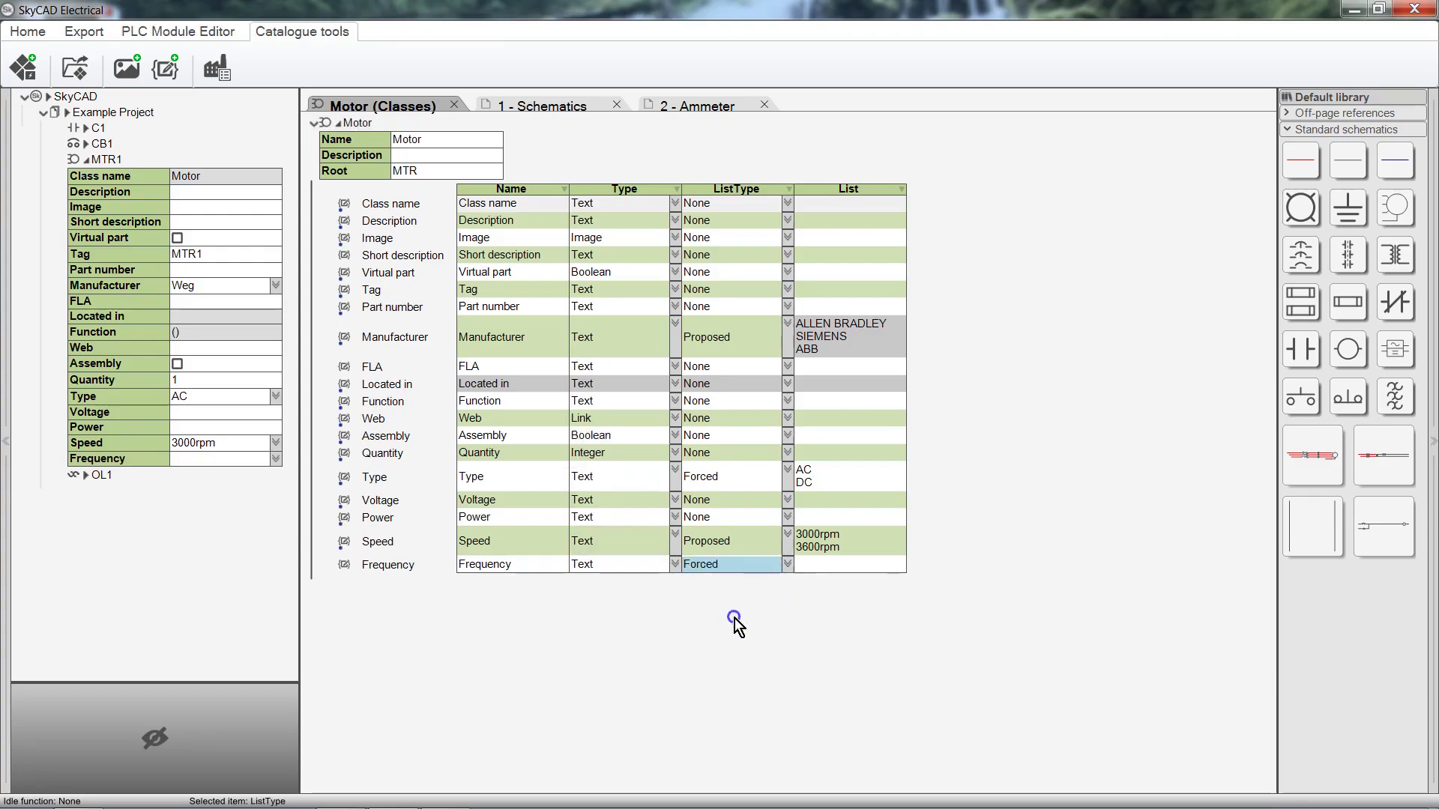
{"action": "left_click", "coordinate": [862, 569]}
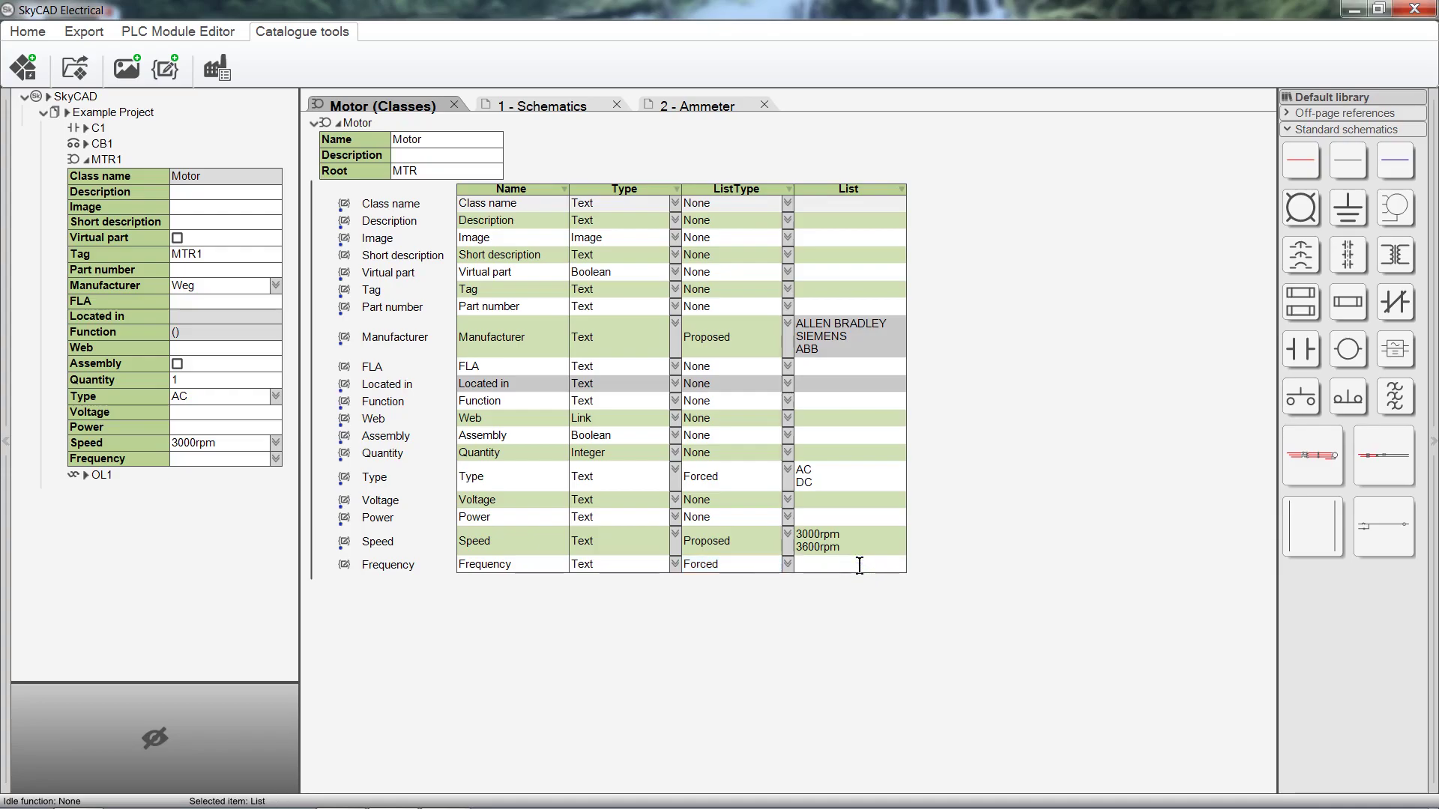
{"action": "type", "text": "50Hz"}
{"action": "key", "text": "shift+Return"}
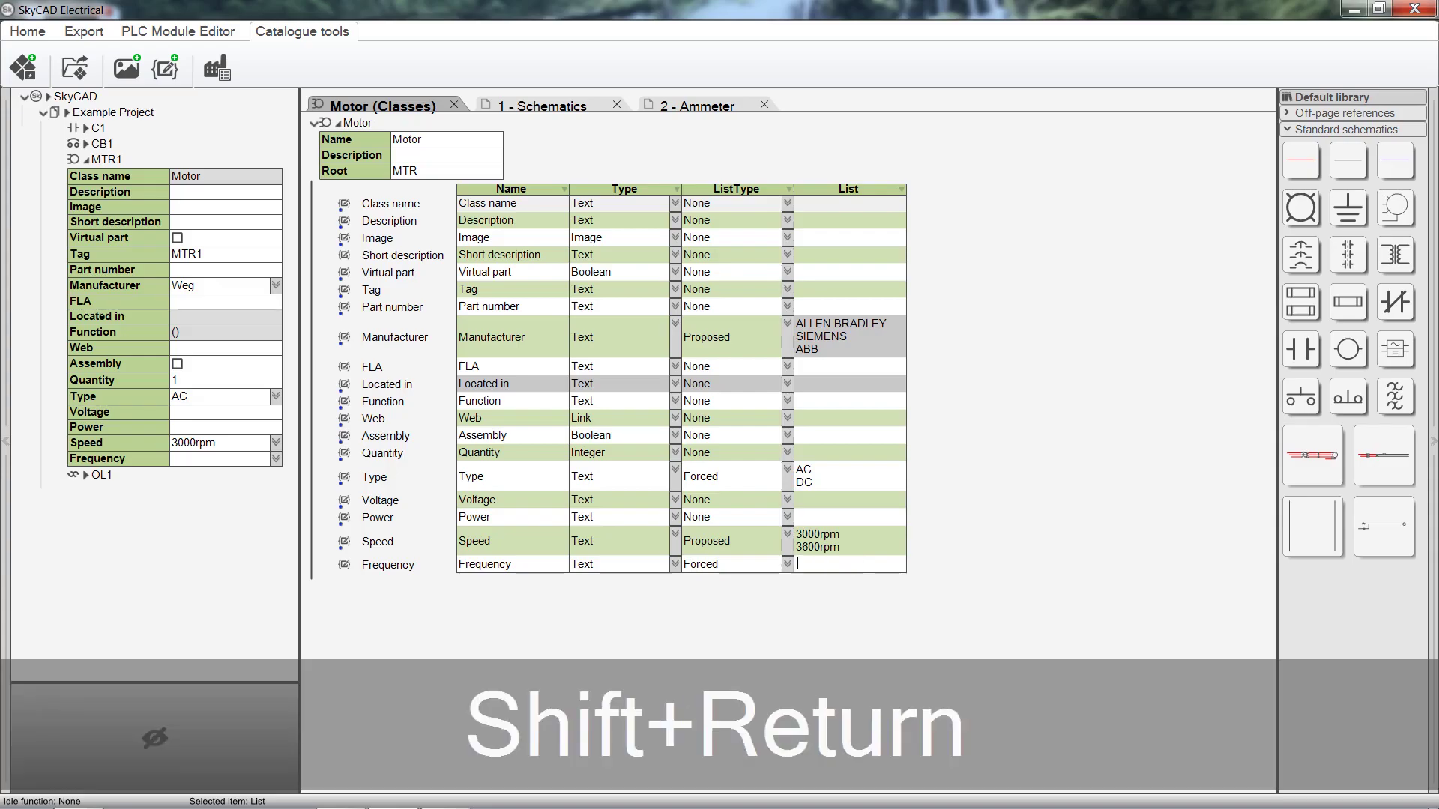
{"action": "type", "text": "60"}
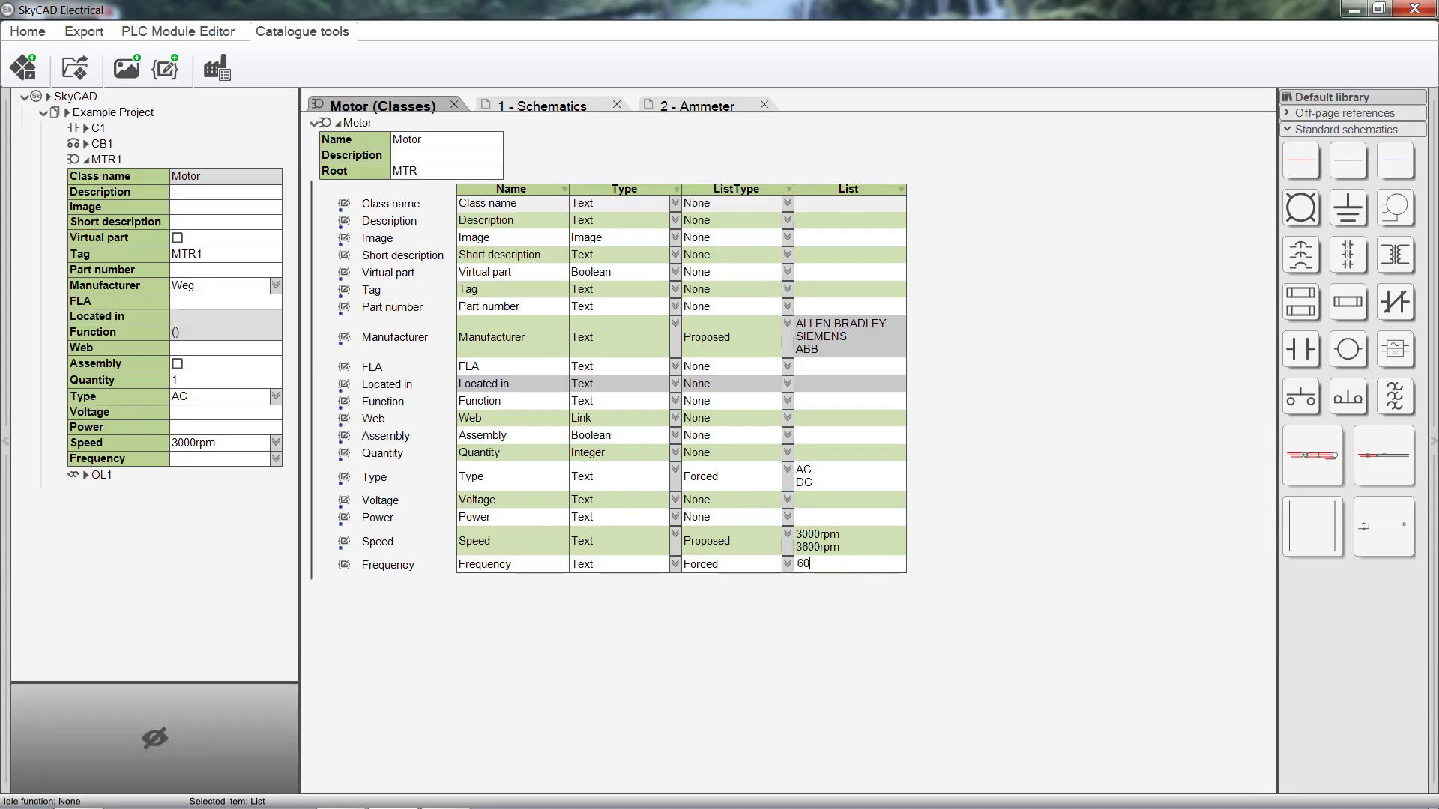
{"action": "type", "text": "Hz"}
{"action": "key", "text": "Return"}
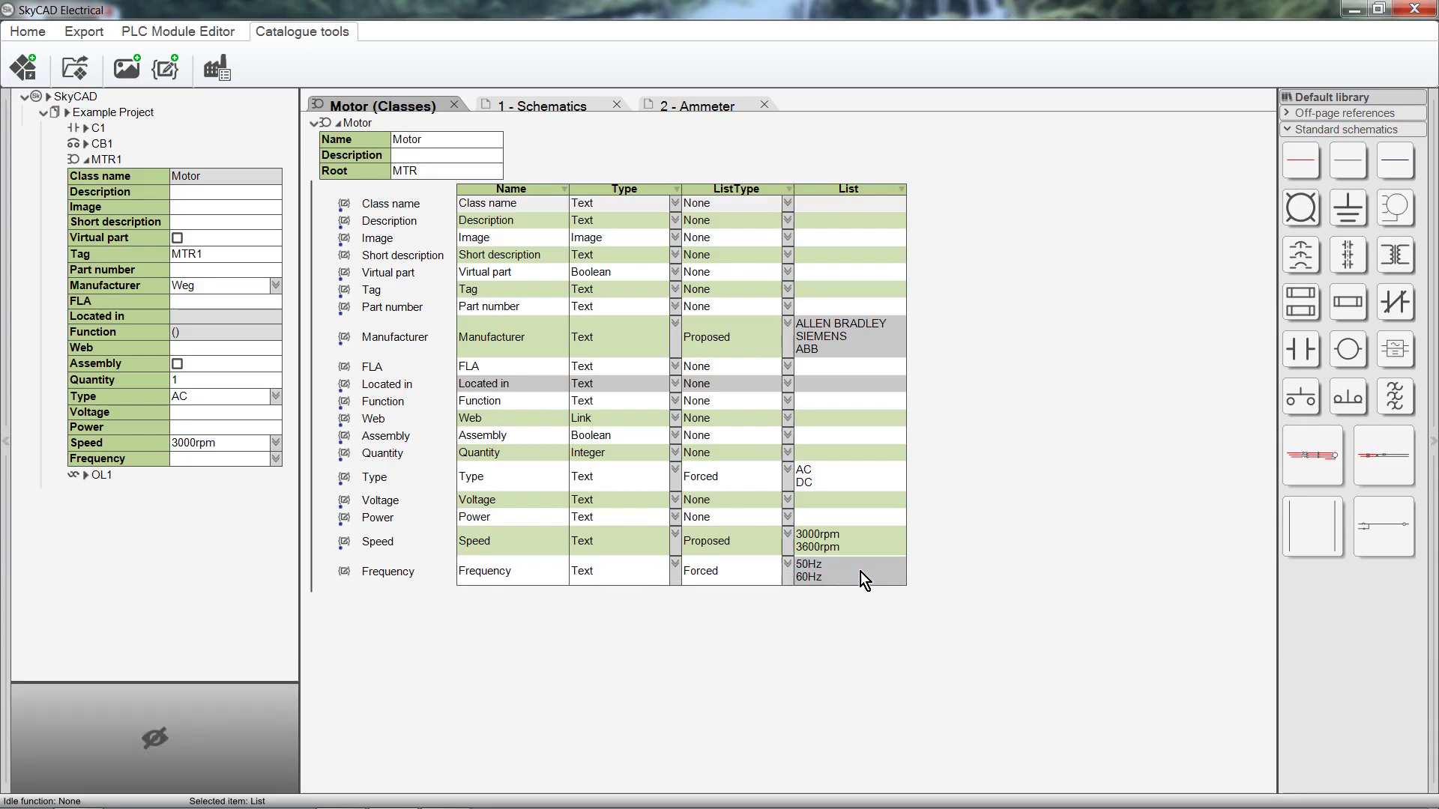
Step: Set MTR1's Frequency to 50Hz and move Frequency up beneath Type
{"action": "left_click", "coordinate": [274, 459]}
{"action": "left_click", "coordinate": [259, 480]}
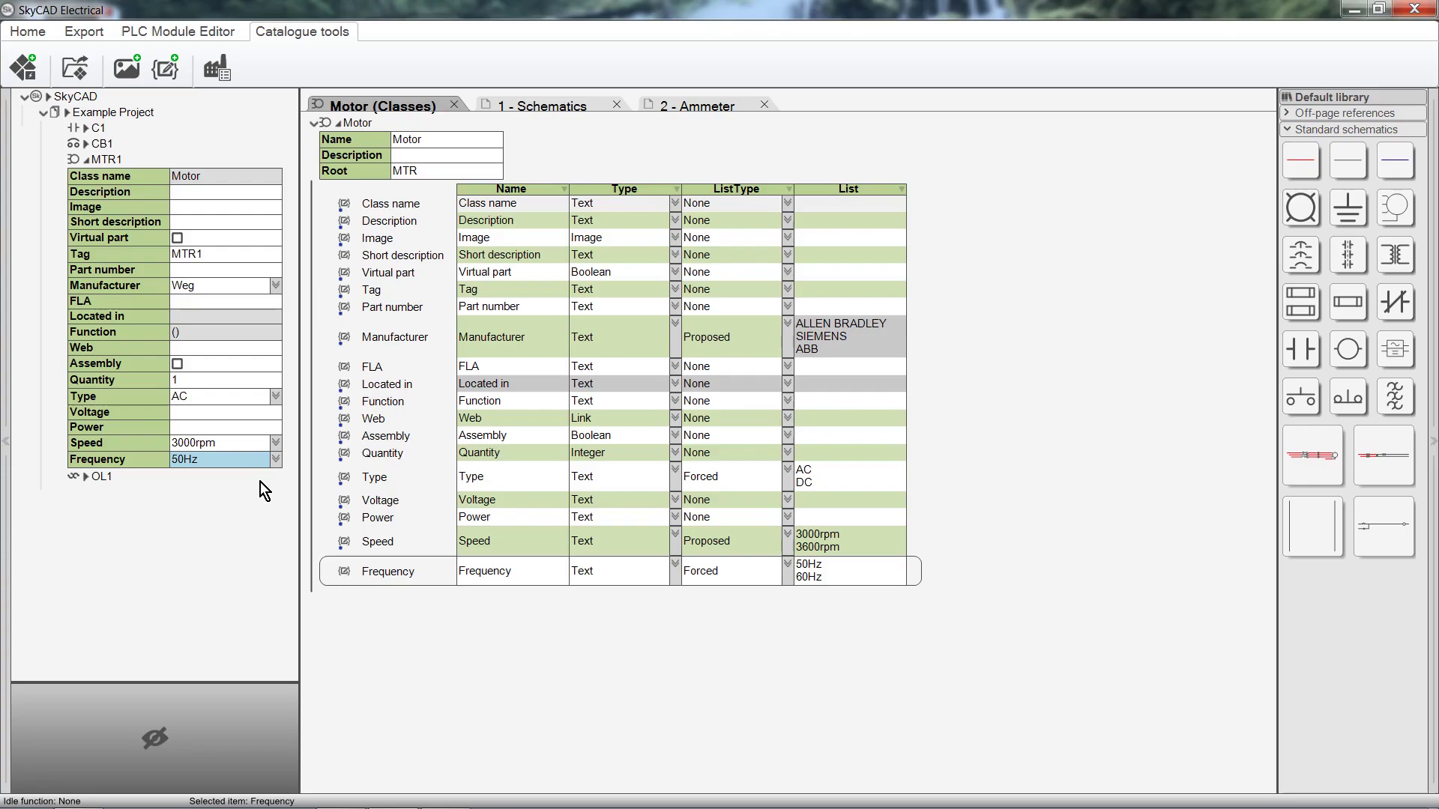
{"action": "left_click_drag", "start_coordinate": [381, 572], "coordinate": [376, 493]}
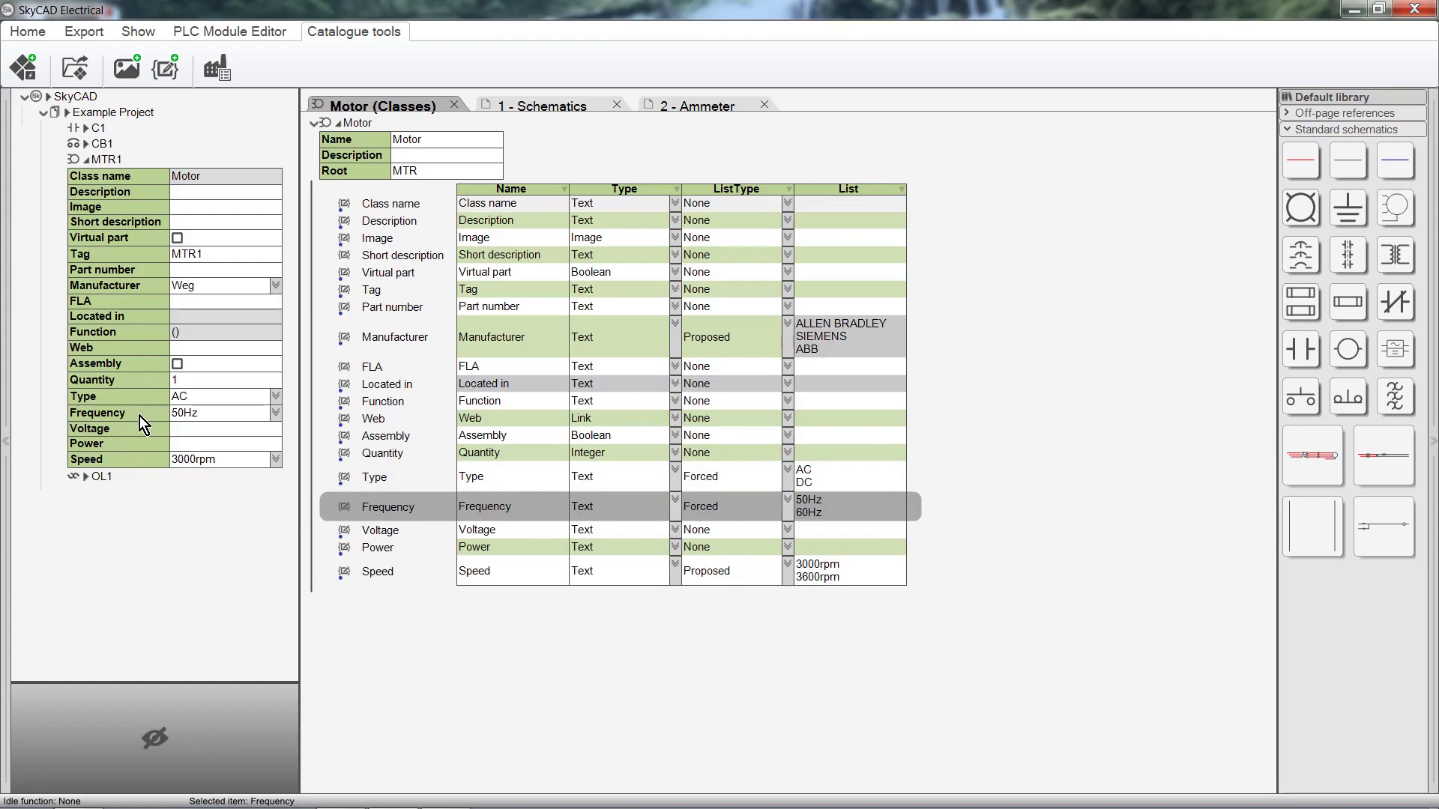
Step: Place a second Motor starter 3P circuit below the first on the Schematics sheet
{"action": "left_click", "coordinate": [574, 110]}
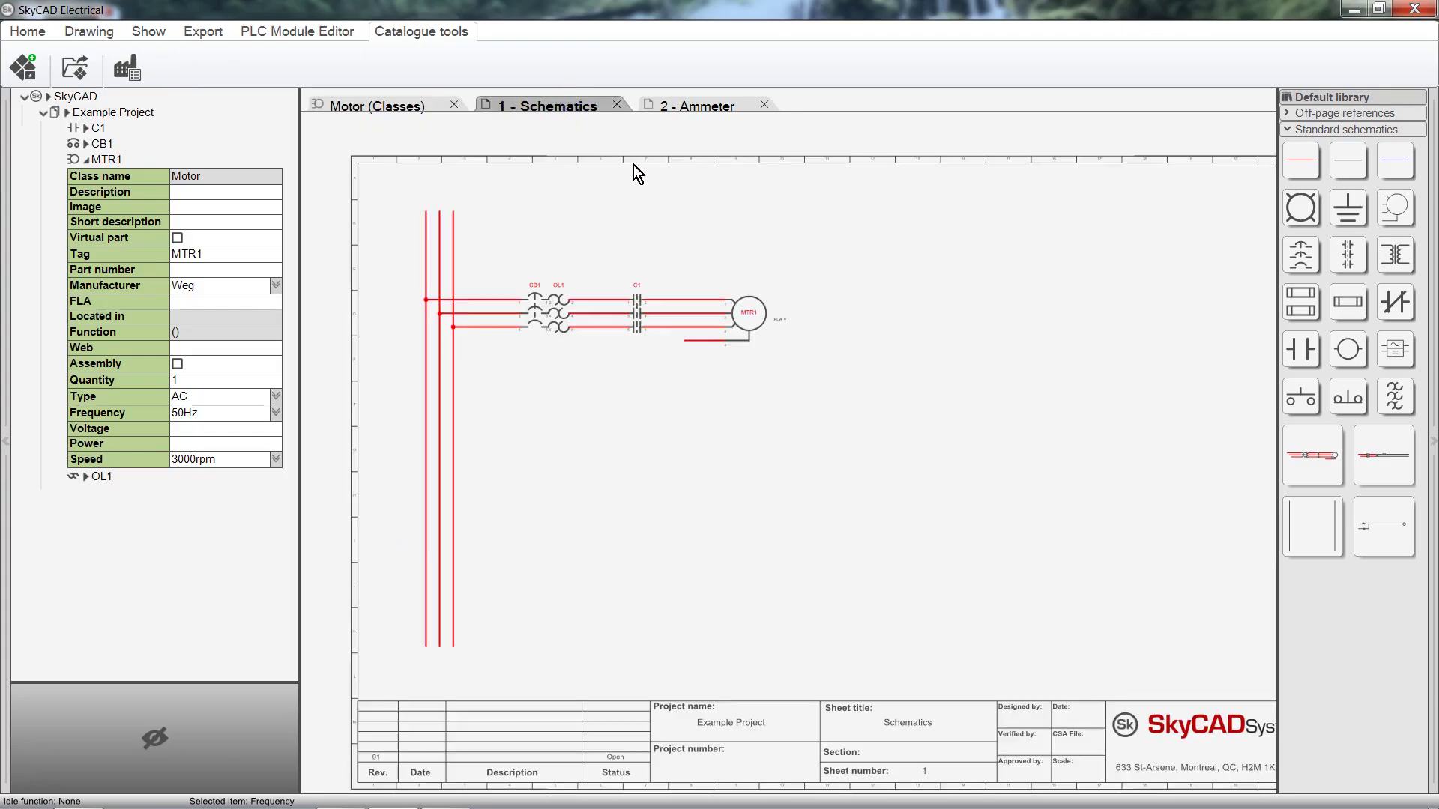
{"action": "left_click", "coordinate": [1297, 438]}
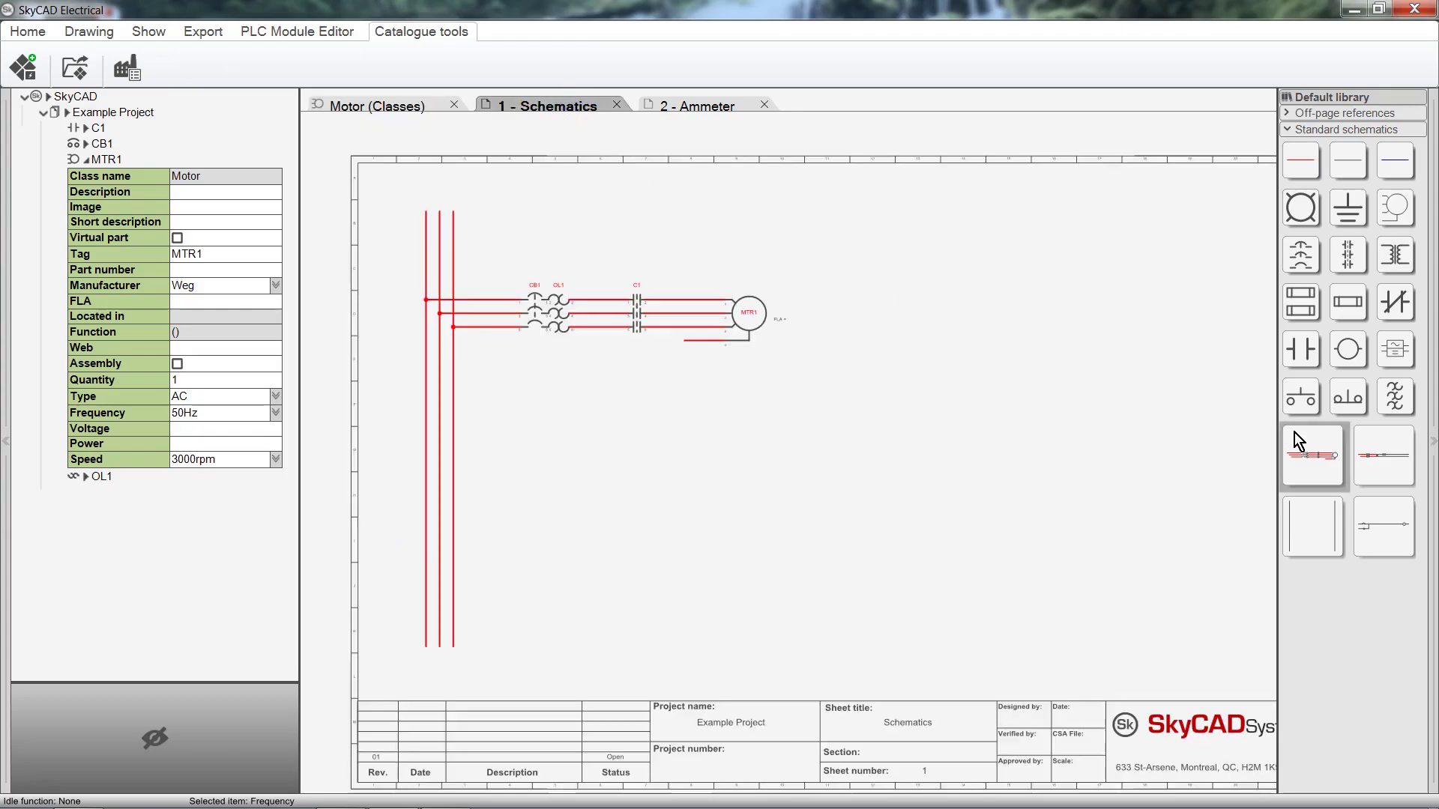
{"action": "left_click", "coordinate": [428, 413]}
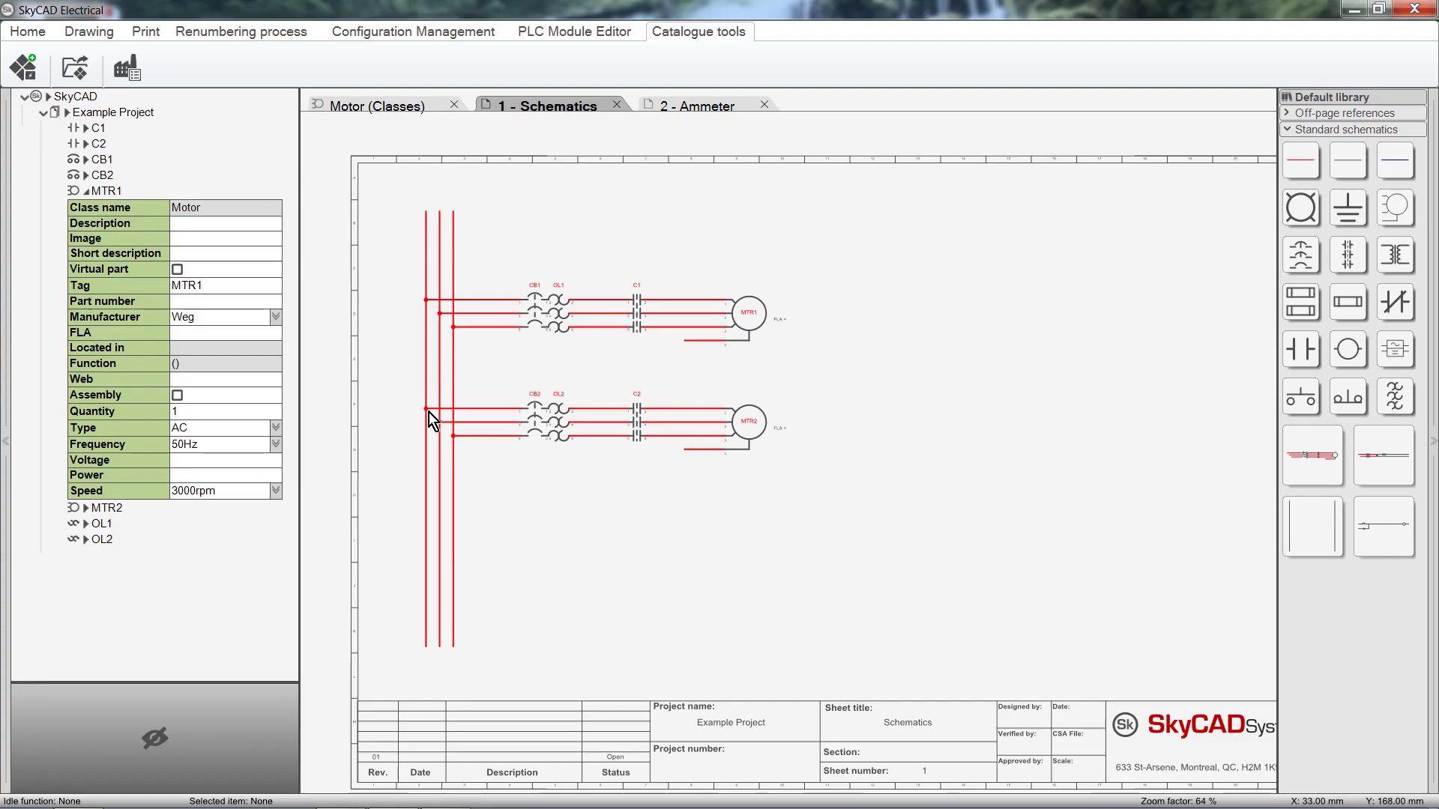
Step: Set motor MTR2's Frequency to 50Hz and Speed to 3000rpm
{"action": "double_click", "coordinate": [749, 437]}
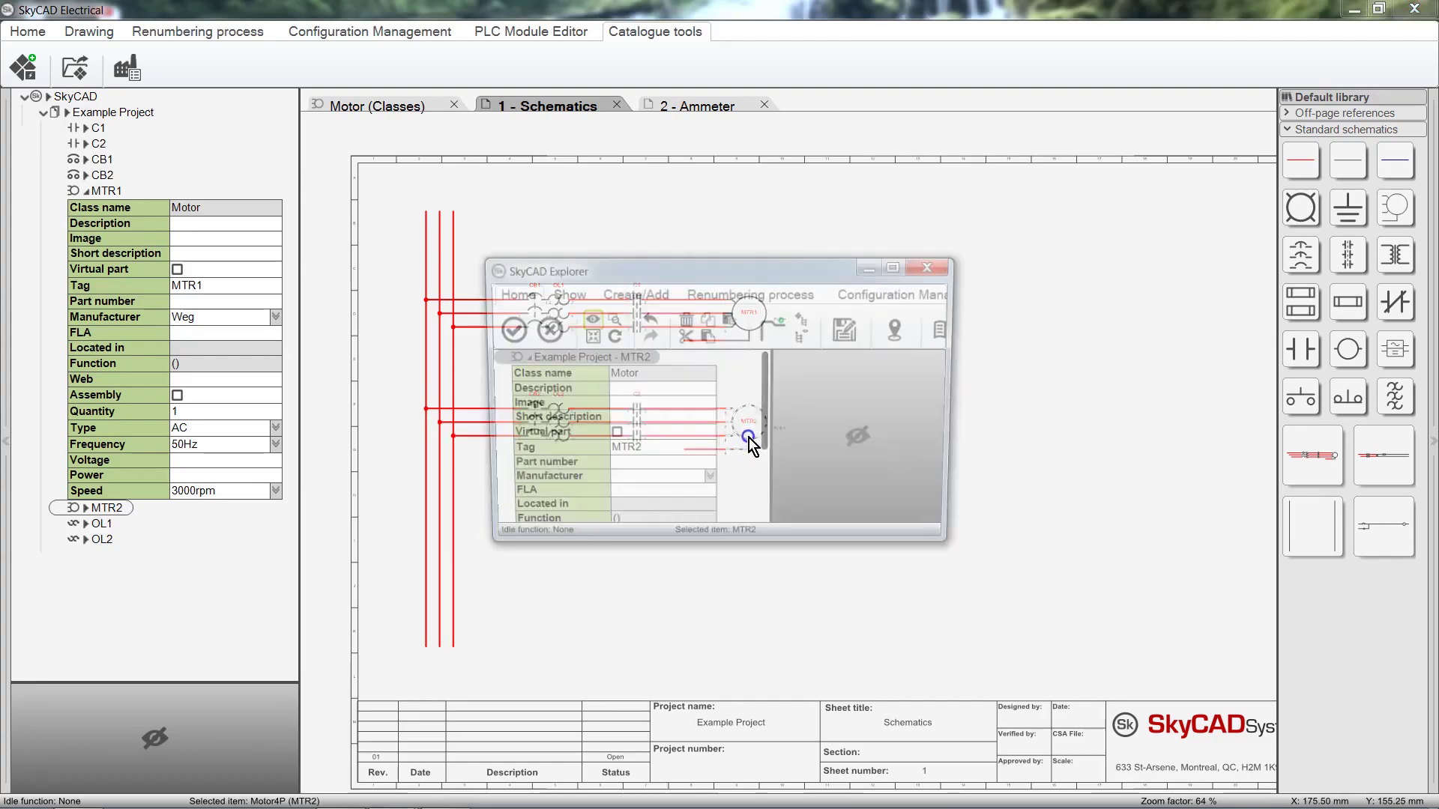
{"action": "left_click_drag", "start_coordinate": [768, 438], "coordinate": [772, 517]}
{"action": "left_click", "coordinate": [709, 483]}
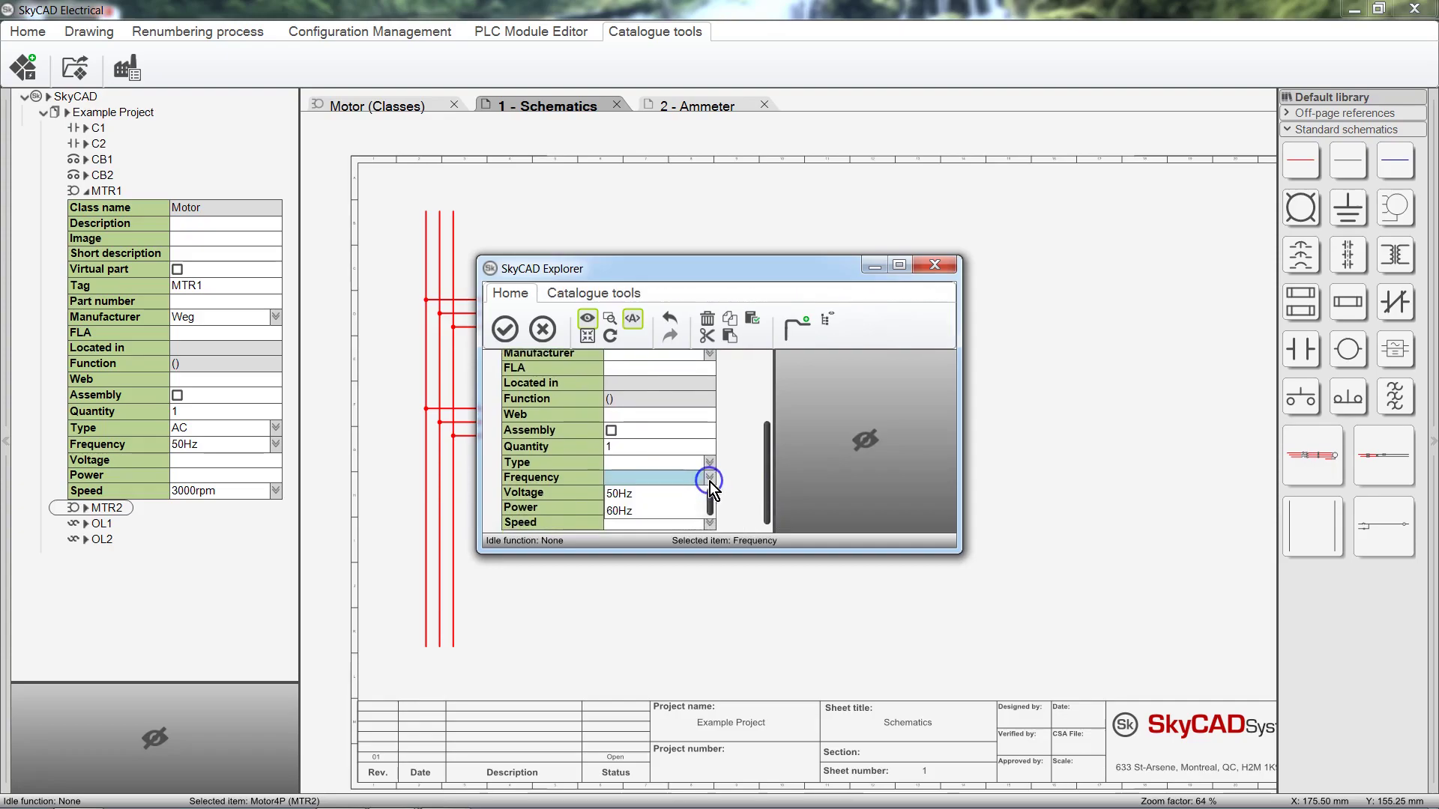
{"action": "left_click", "coordinate": [687, 492]}
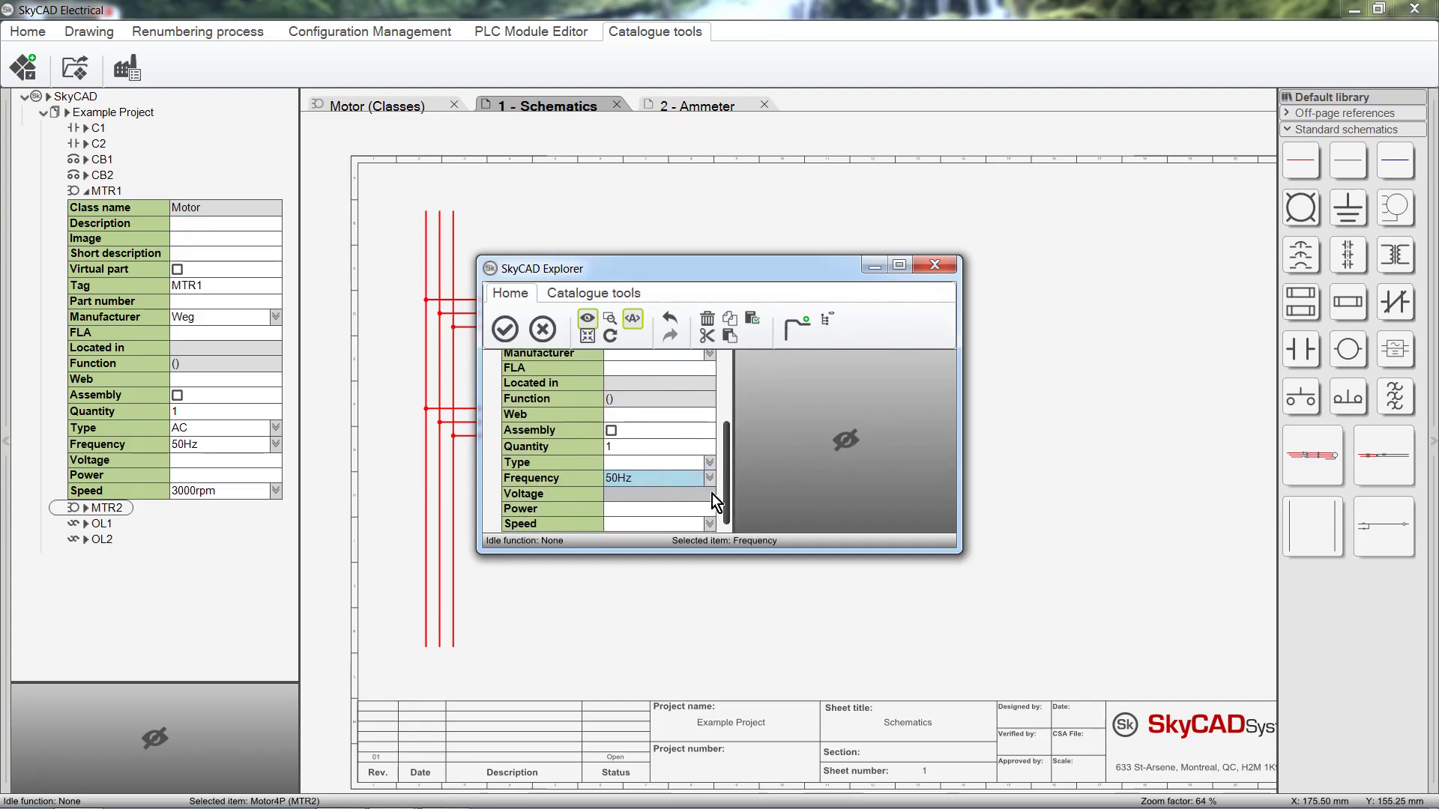
{"action": "scroll", "coordinate": [720, 499], "scroll_direction": "down", "scroll_amount": 1}
{"action": "left_click", "coordinate": [709, 508]}
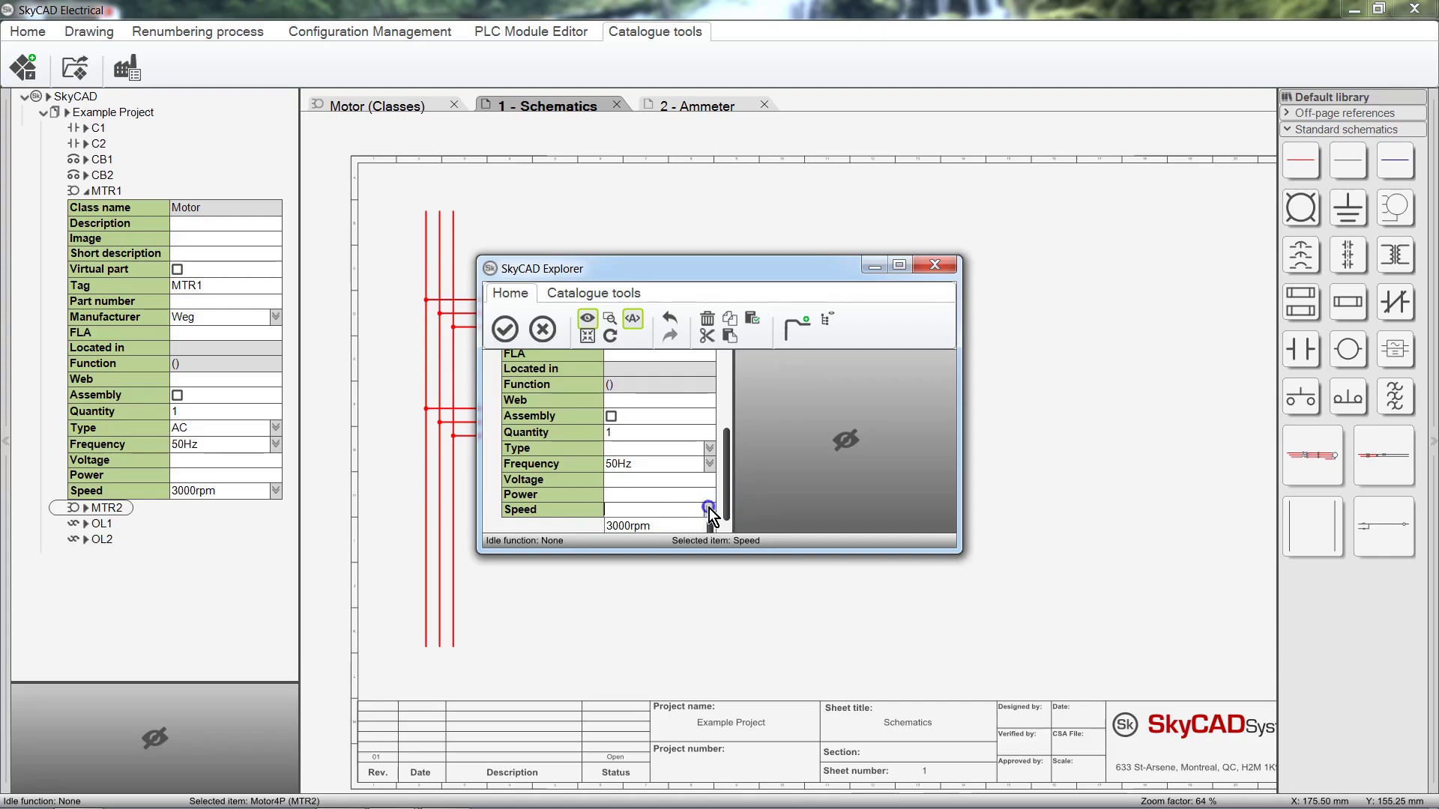
{"action": "left_click", "coordinate": [690, 525]}
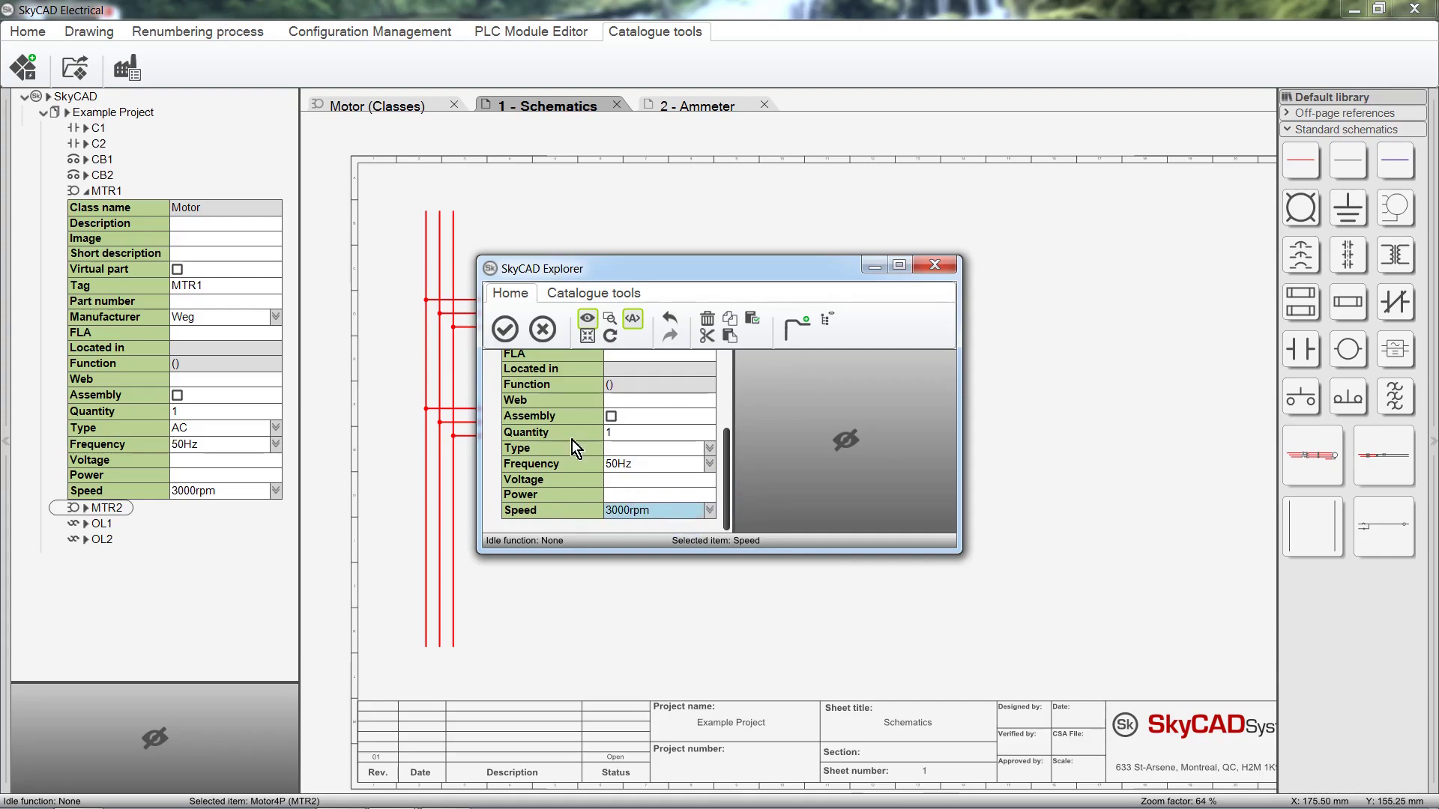
{"action": "left_click", "coordinate": [503, 336]}
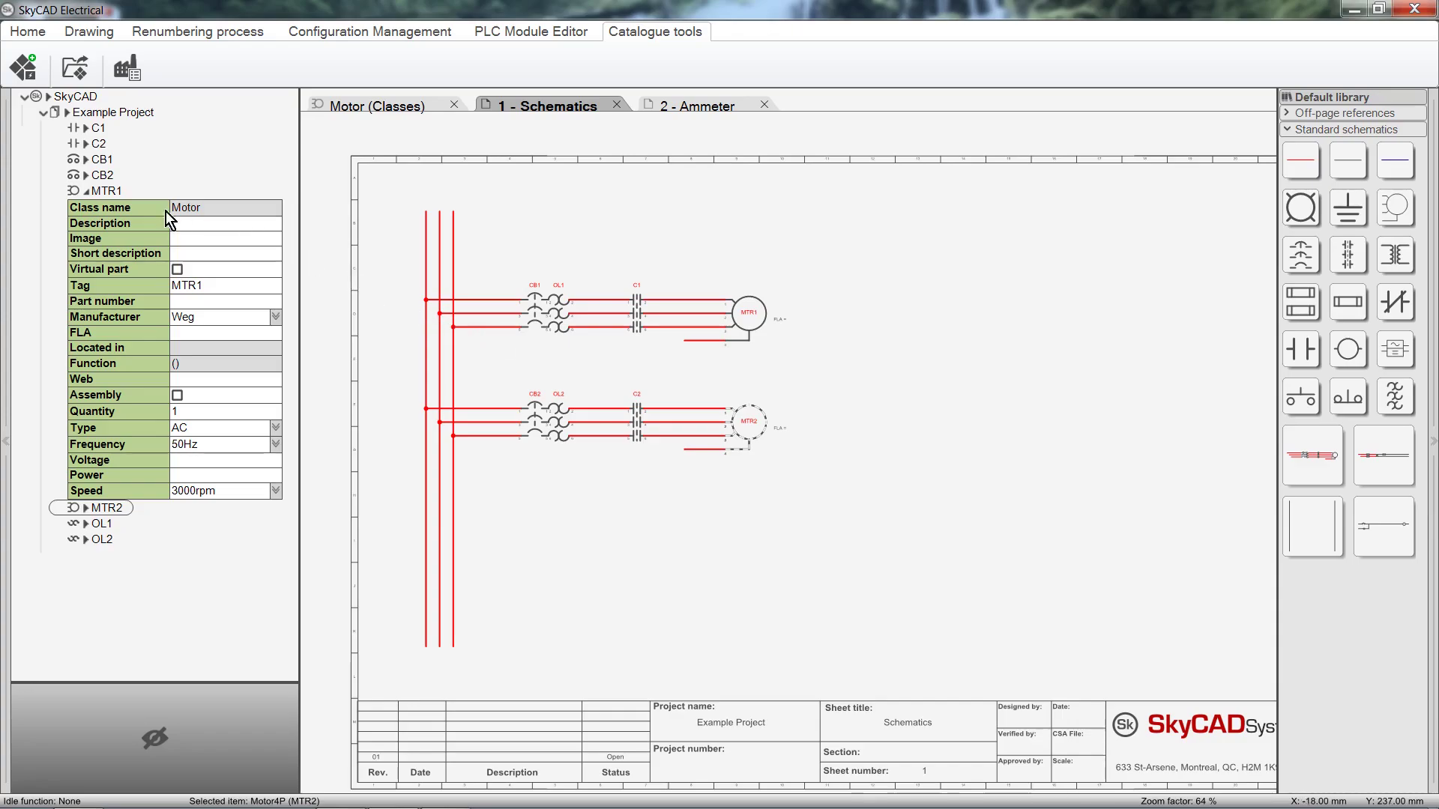
Step: Close the Motor (Classes) tab and zoom into the 2 - Ammeter sheet
{"action": "left_click", "coordinate": [84, 192]}
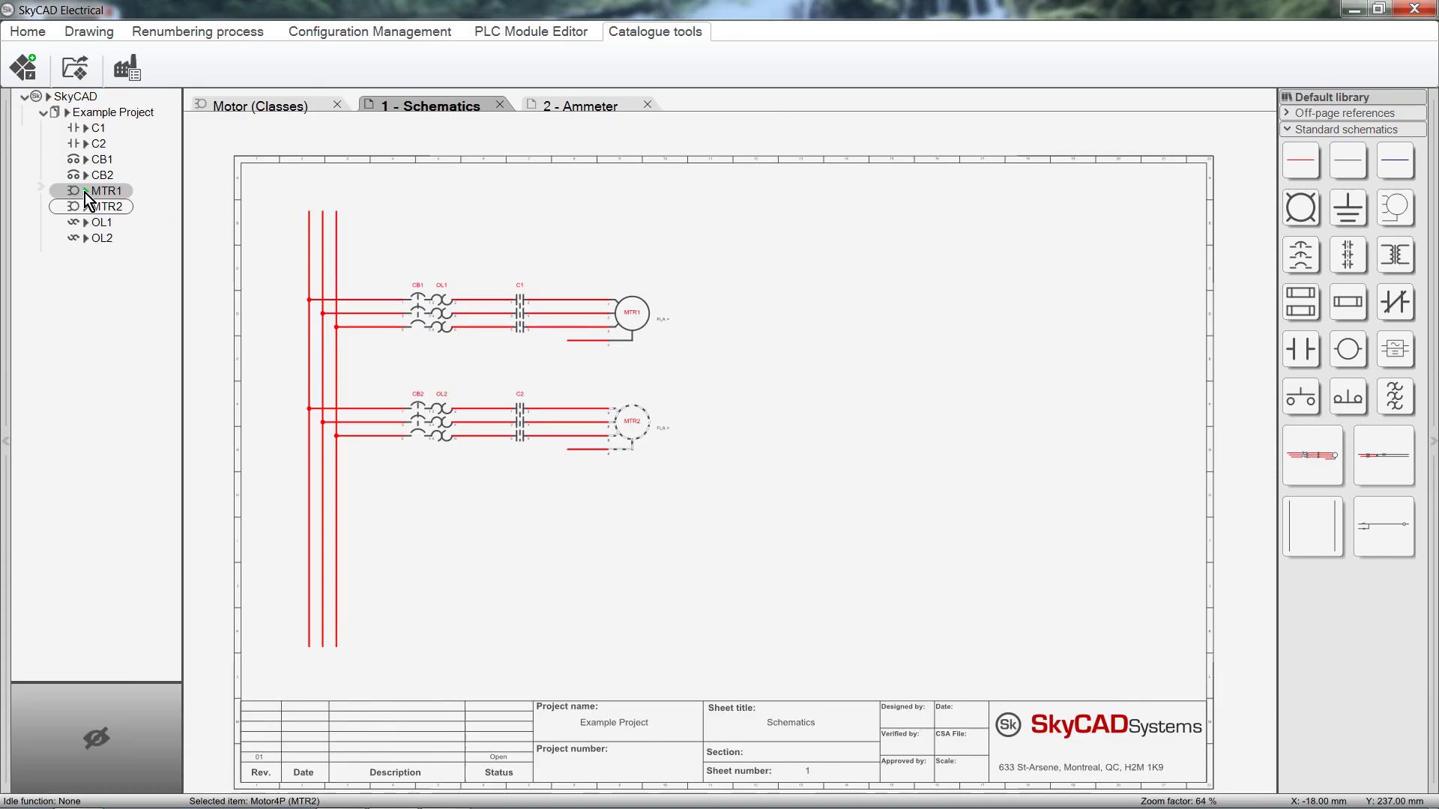
{"action": "left_click", "coordinate": [335, 108]}
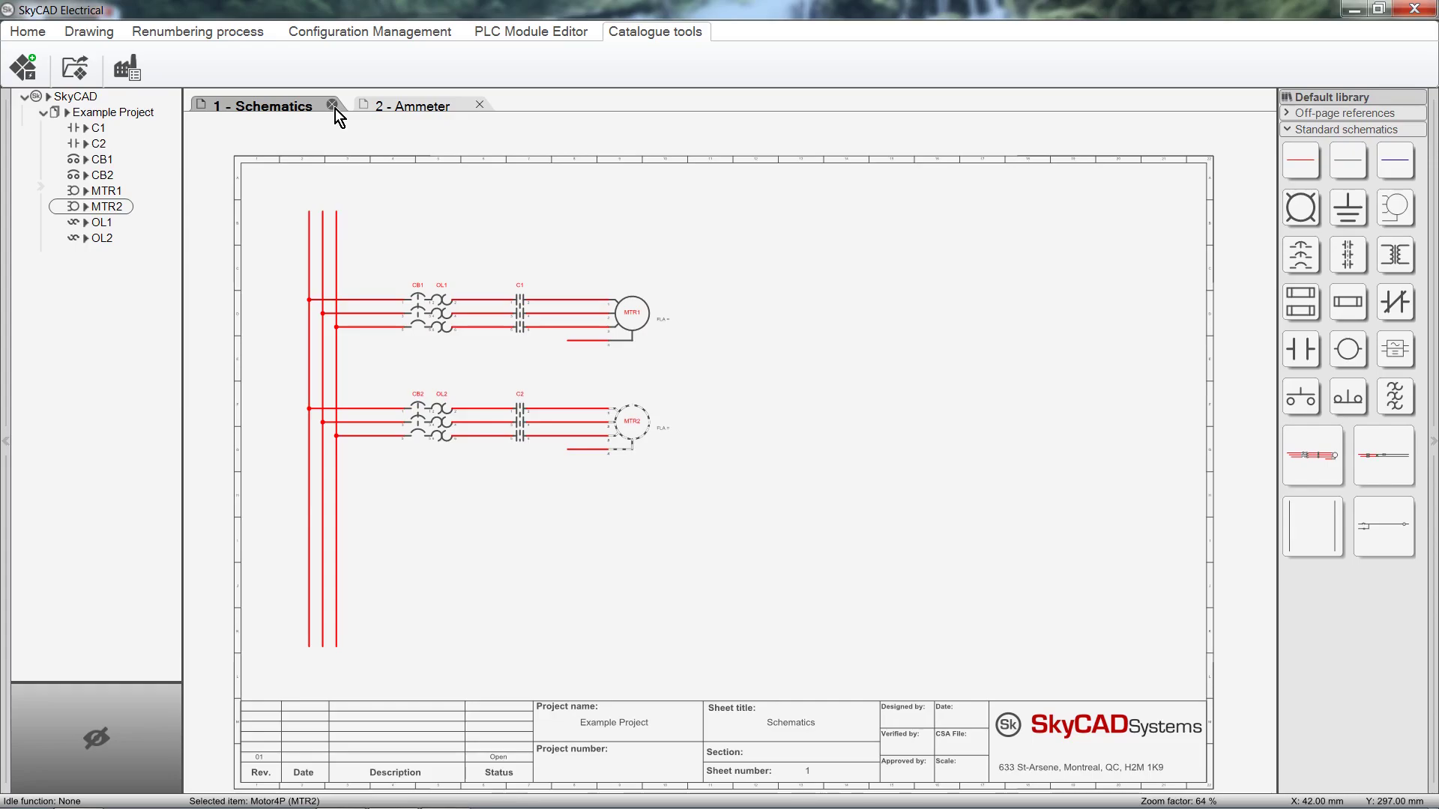
{"action": "left_click", "coordinate": [385, 108]}
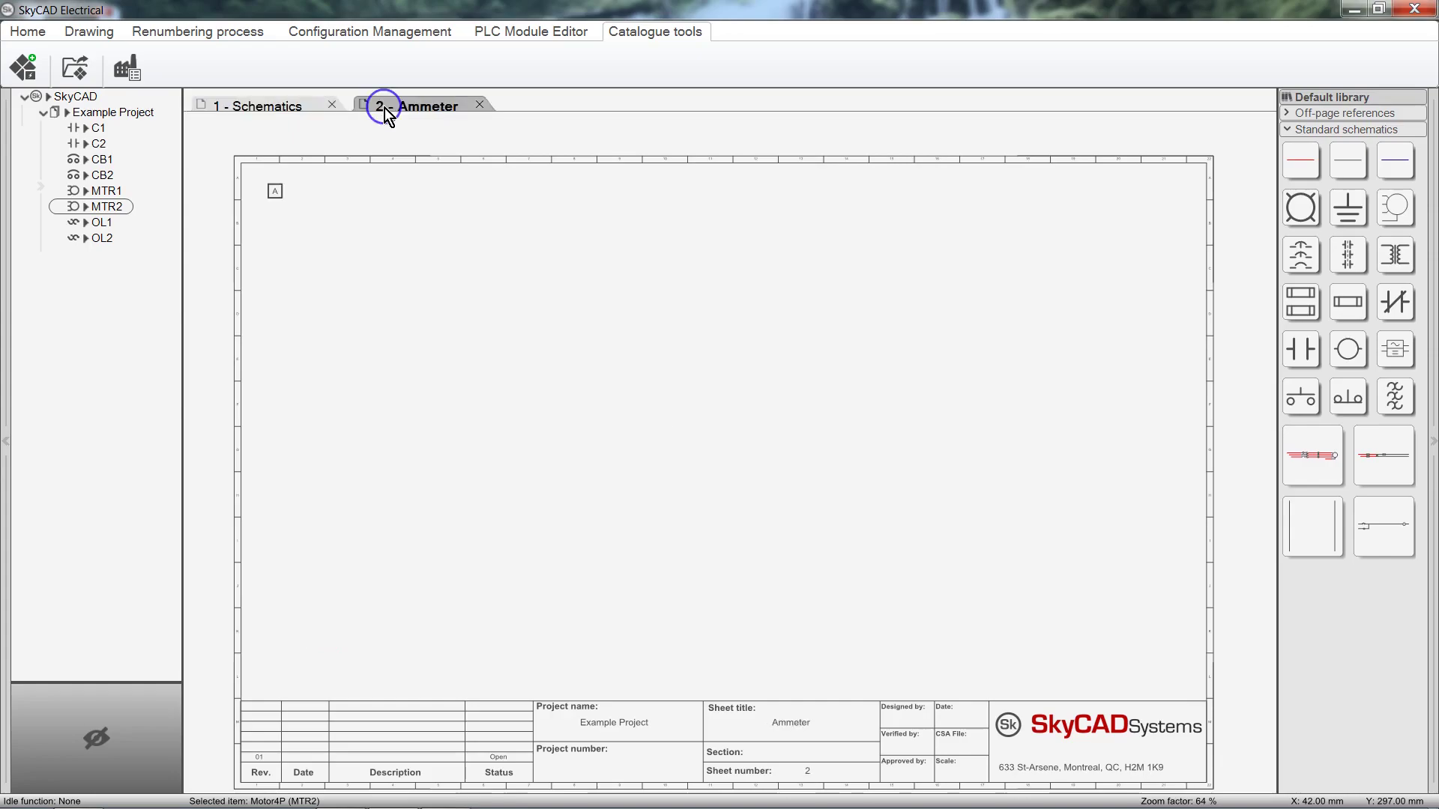
{"action": "scroll", "coordinate": [248, 162], "scroll_direction": "up", "scroll_amount": 6}
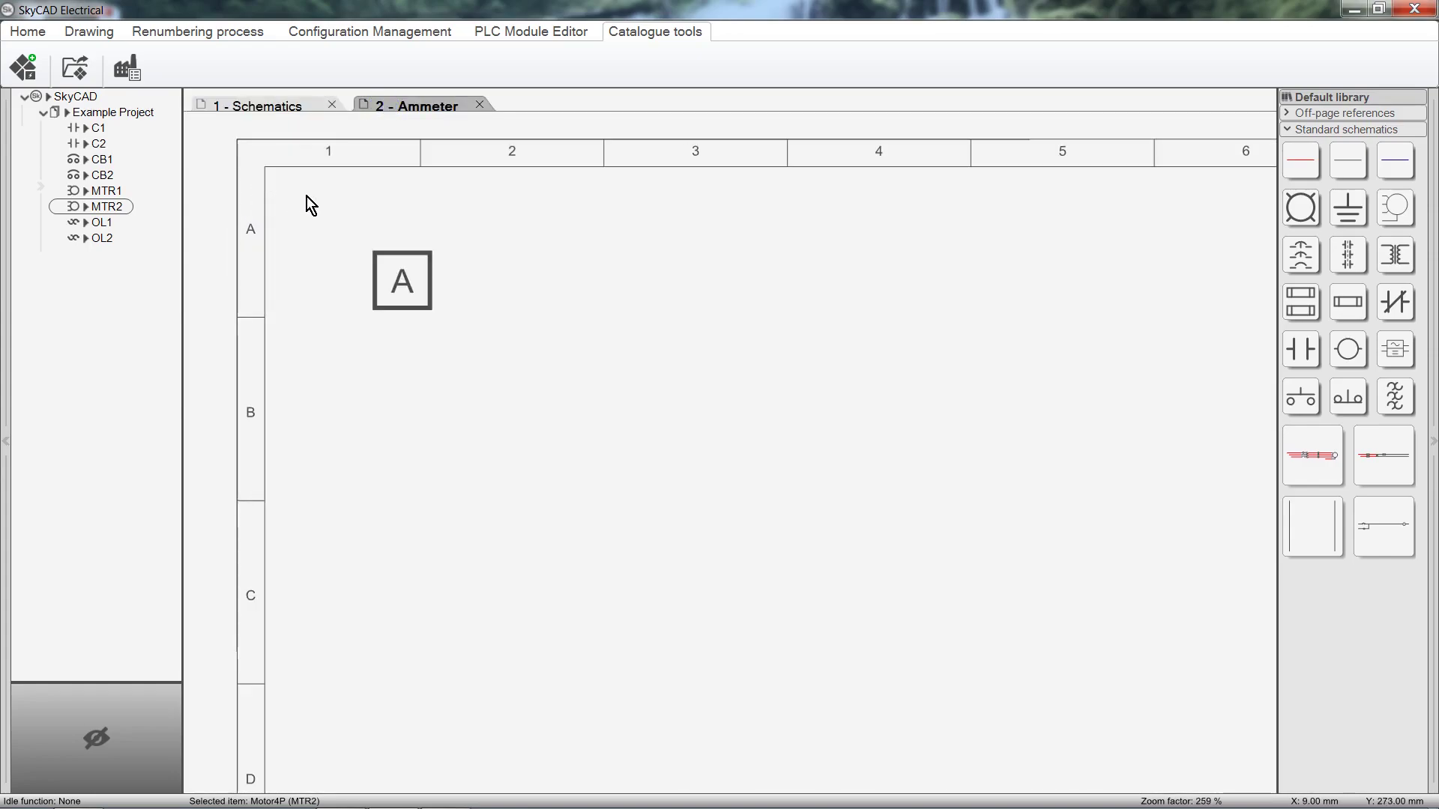
{"action": "scroll", "coordinate": [307, 196], "scroll_direction": "up", "scroll_amount": 1}
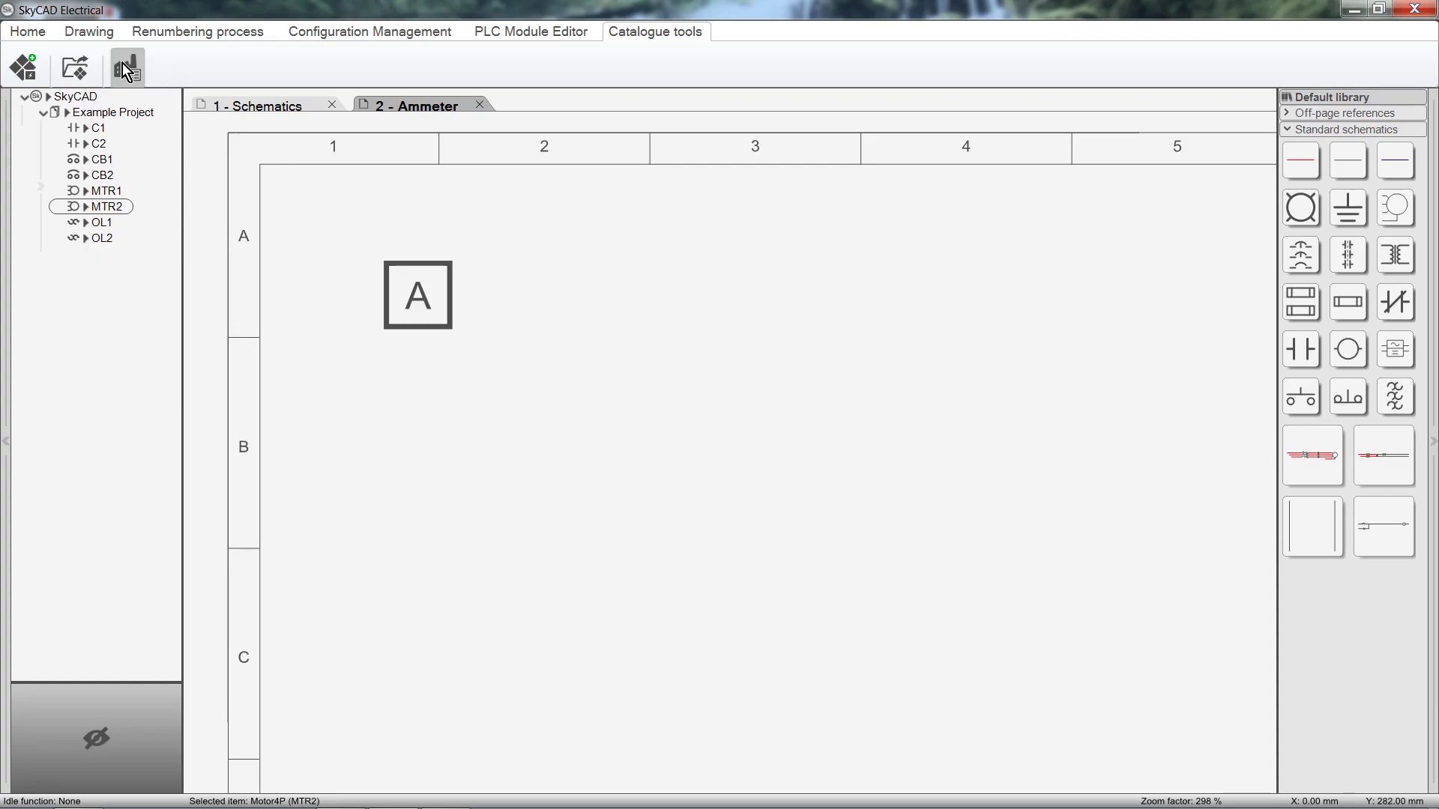
{"action": "left_click", "coordinate": [75, 69]}
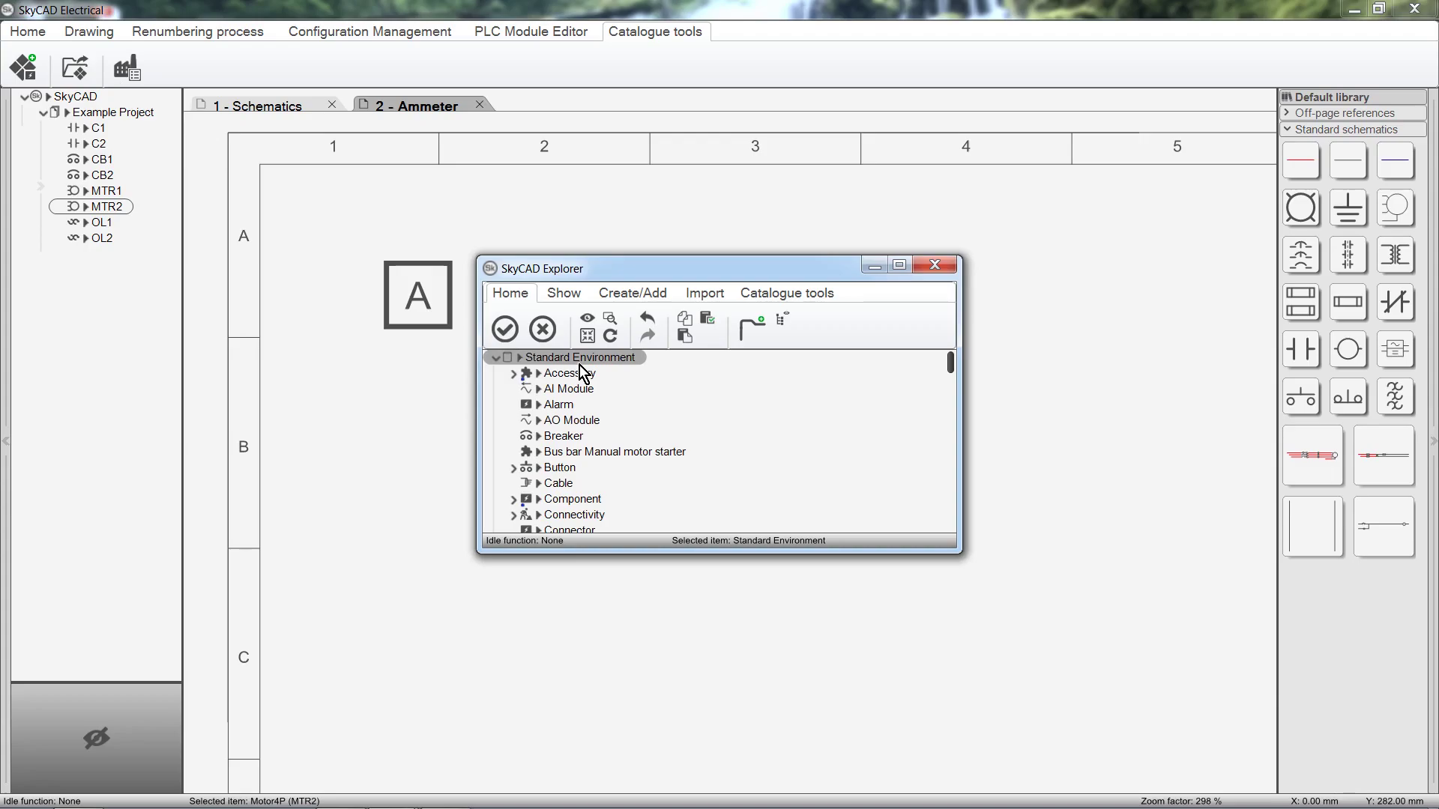
{"action": "left_click", "coordinate": [929, 267]}
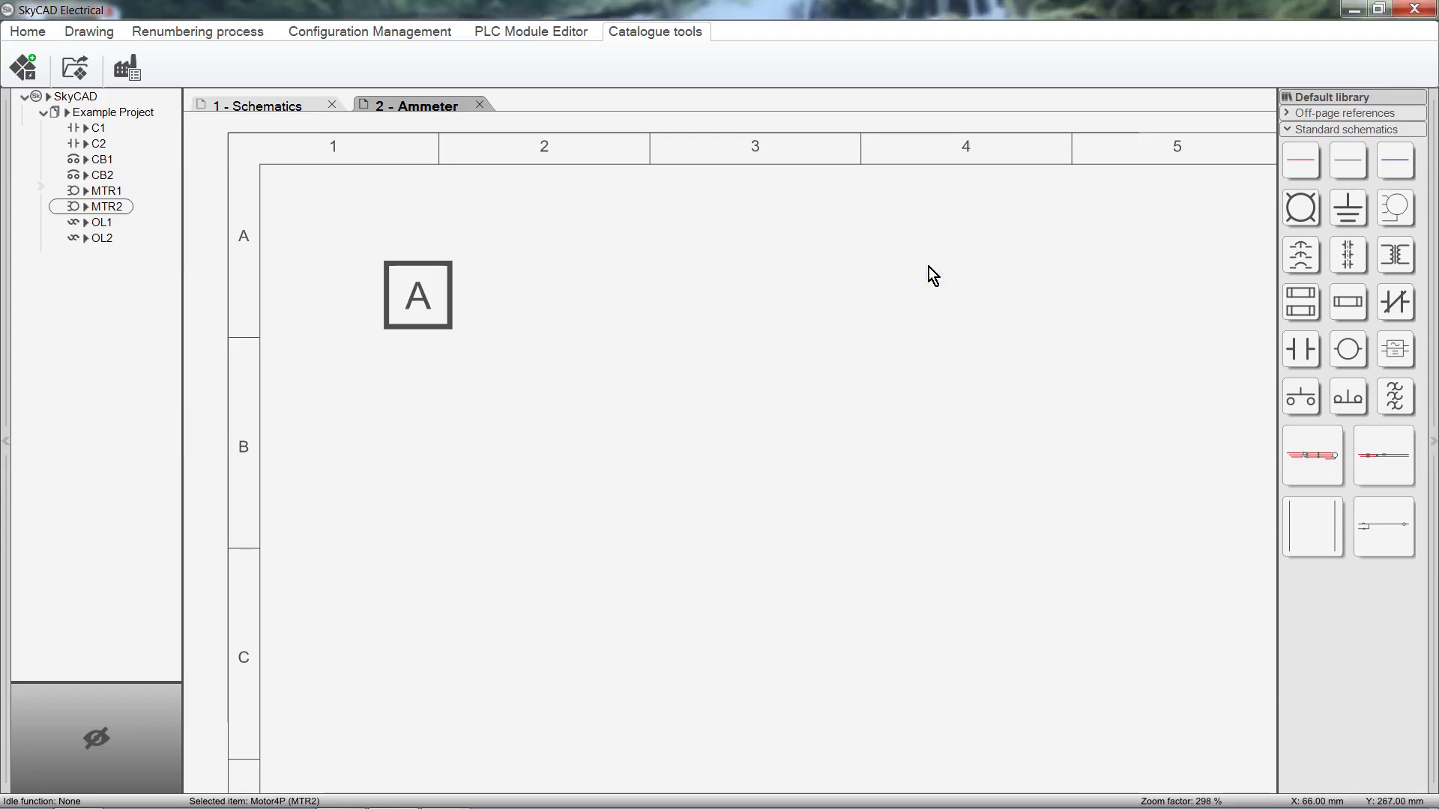
Step: Create a new component class named 'Ammeters' with its default property definitions
{"action": "left_click", "coordinate": [35, 74]}
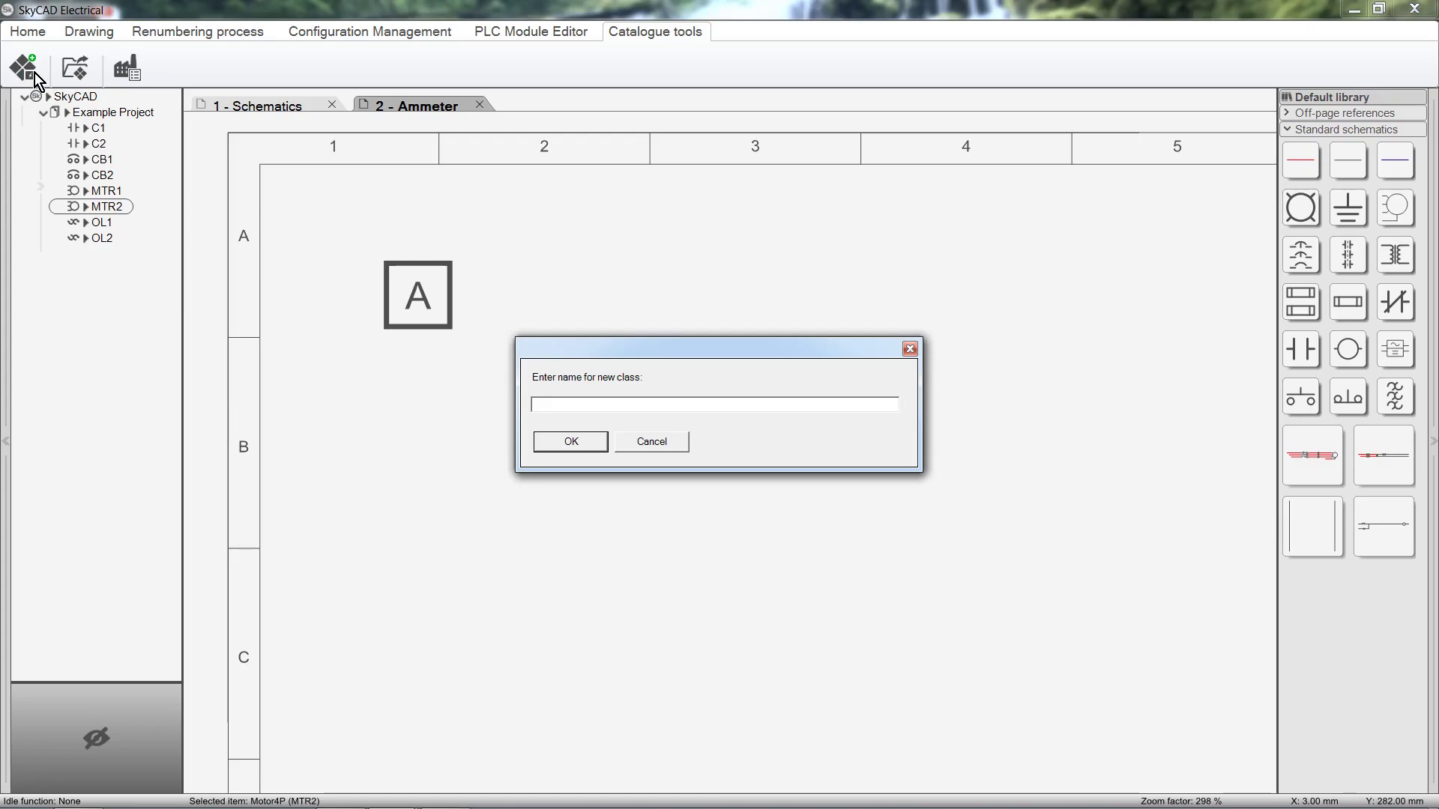
{"action": "type", "text": "Ammeters"}
{"action": "left_click", "coordinate": [545, 443]}
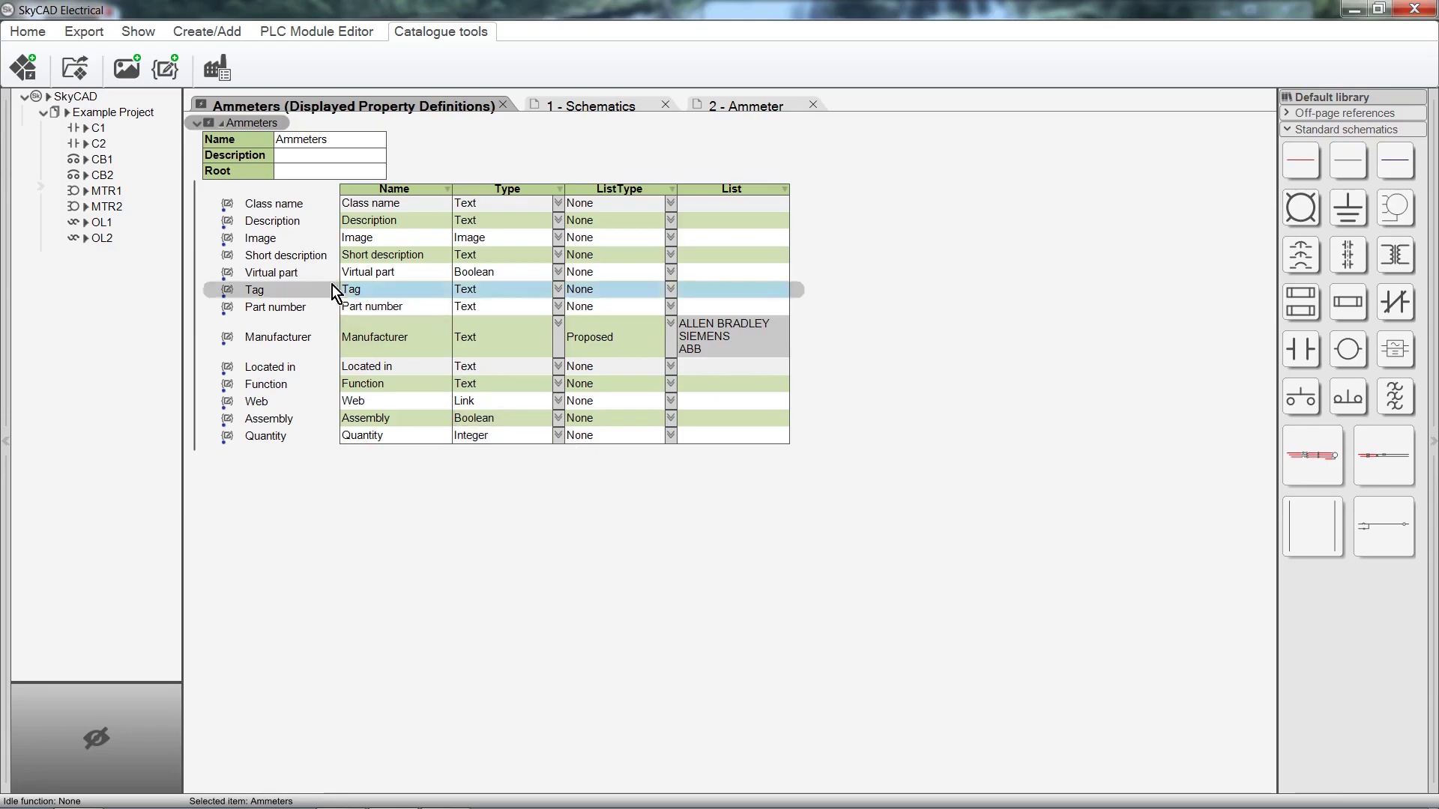
Step: Set the Ammeters class icon to the AmmeterIcon image from the Downloads folder
{"action": "left_click", "coordinate": [126, 69]}
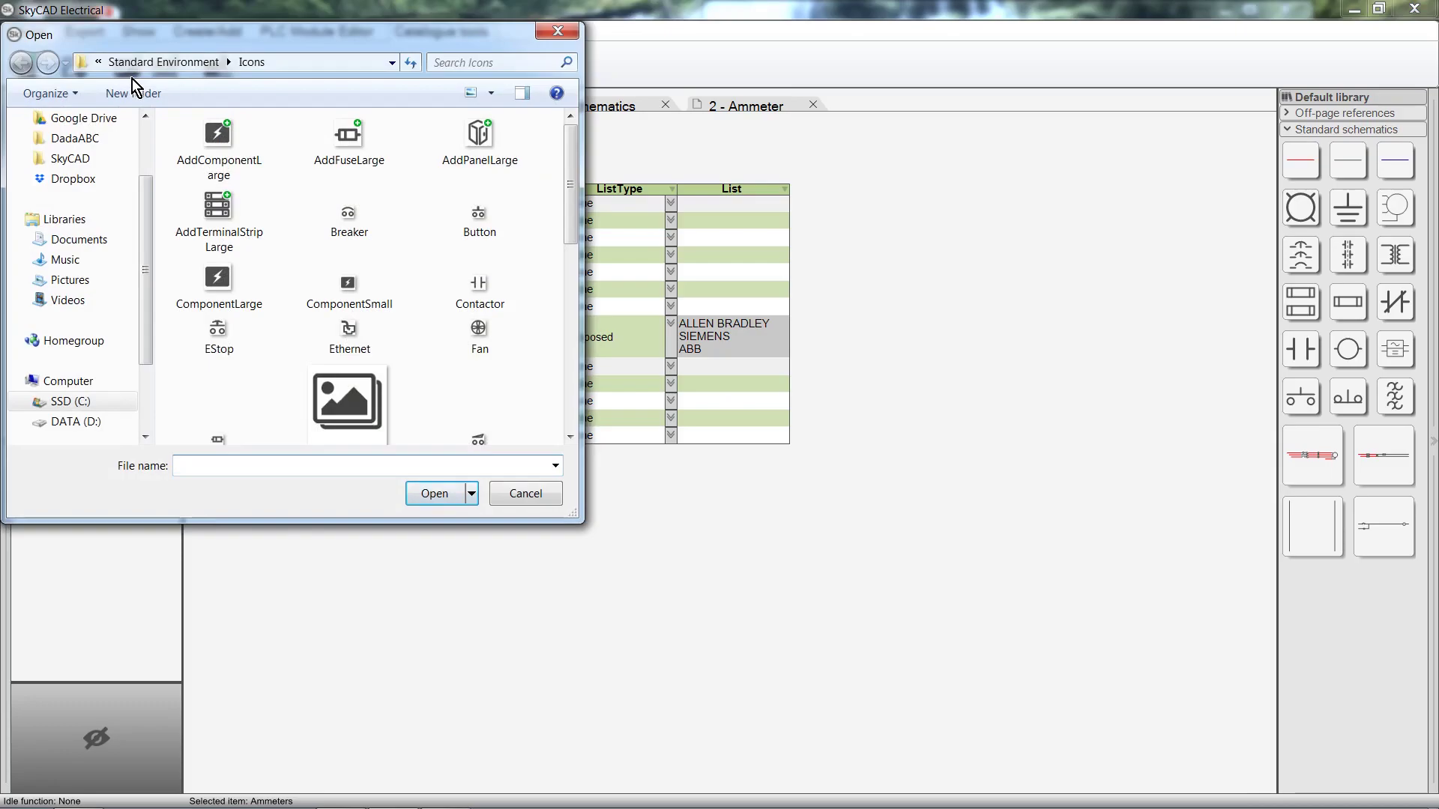
{"action": "left_click_drag", "start_coordinate": [143, 202], "coordinate": [150, 136]}
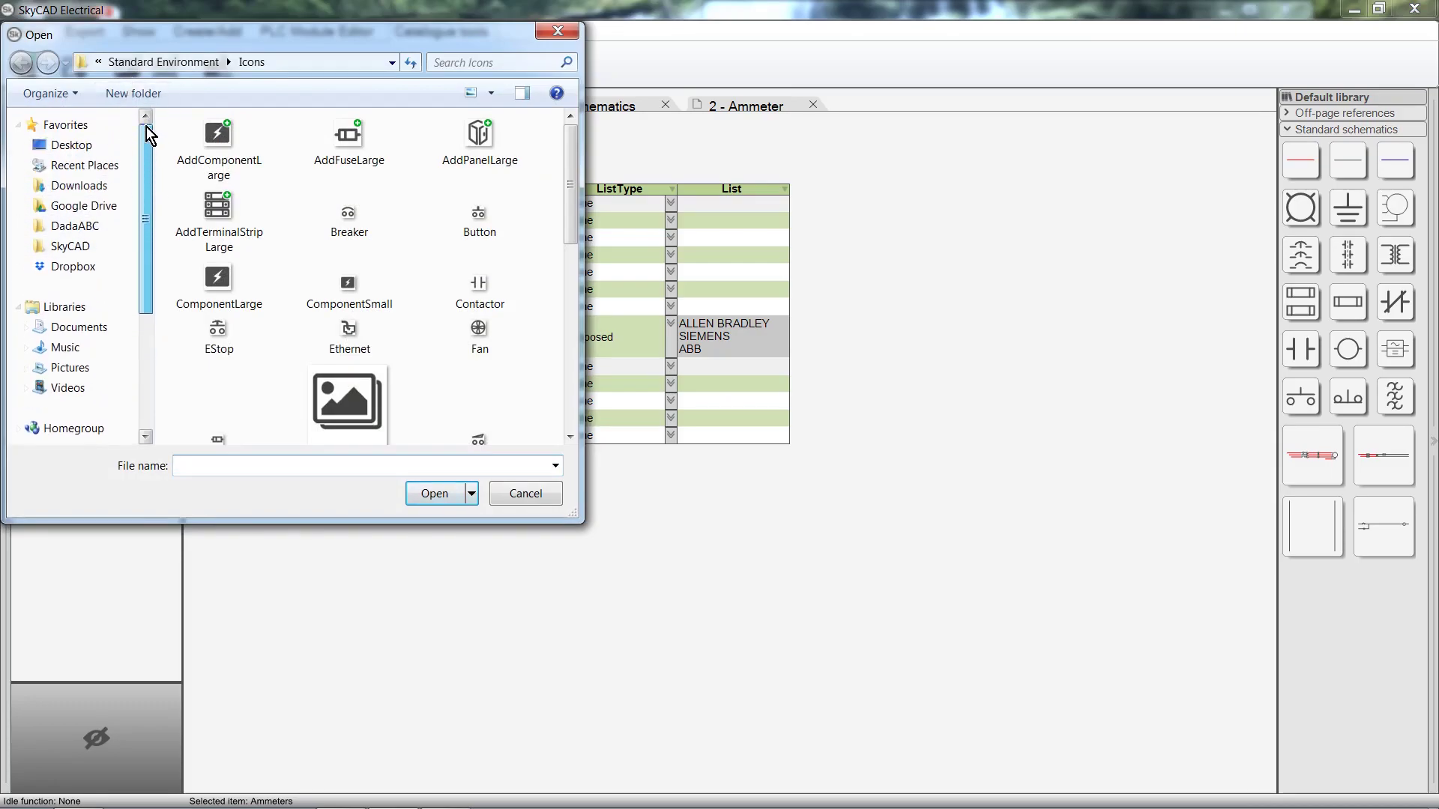
{"action": "left_click", "coordinate": [113, 184]}
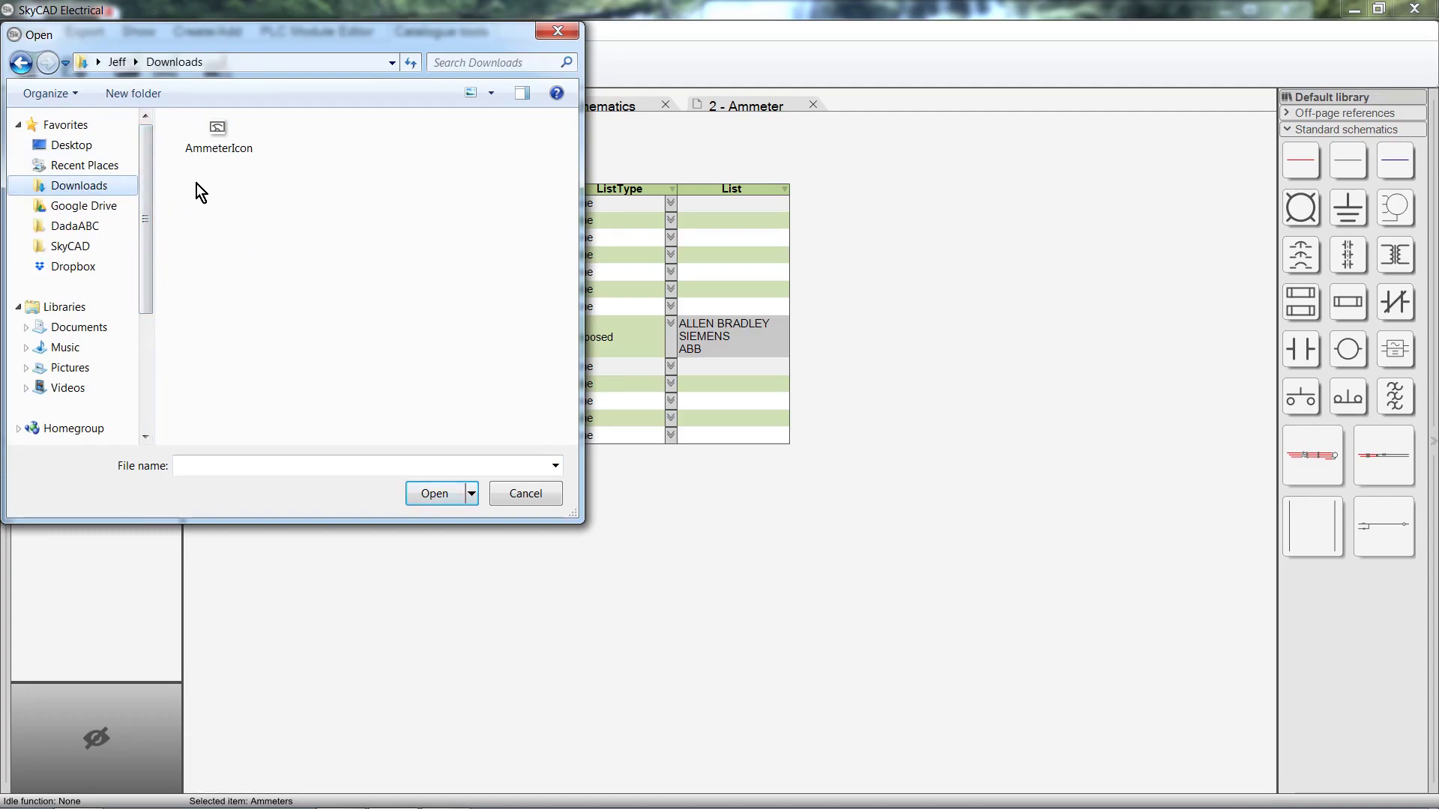
{"action": "left_click", "coordinate": [213, 146]}
{"action": "left_click", "coordinate": [458, 495]}
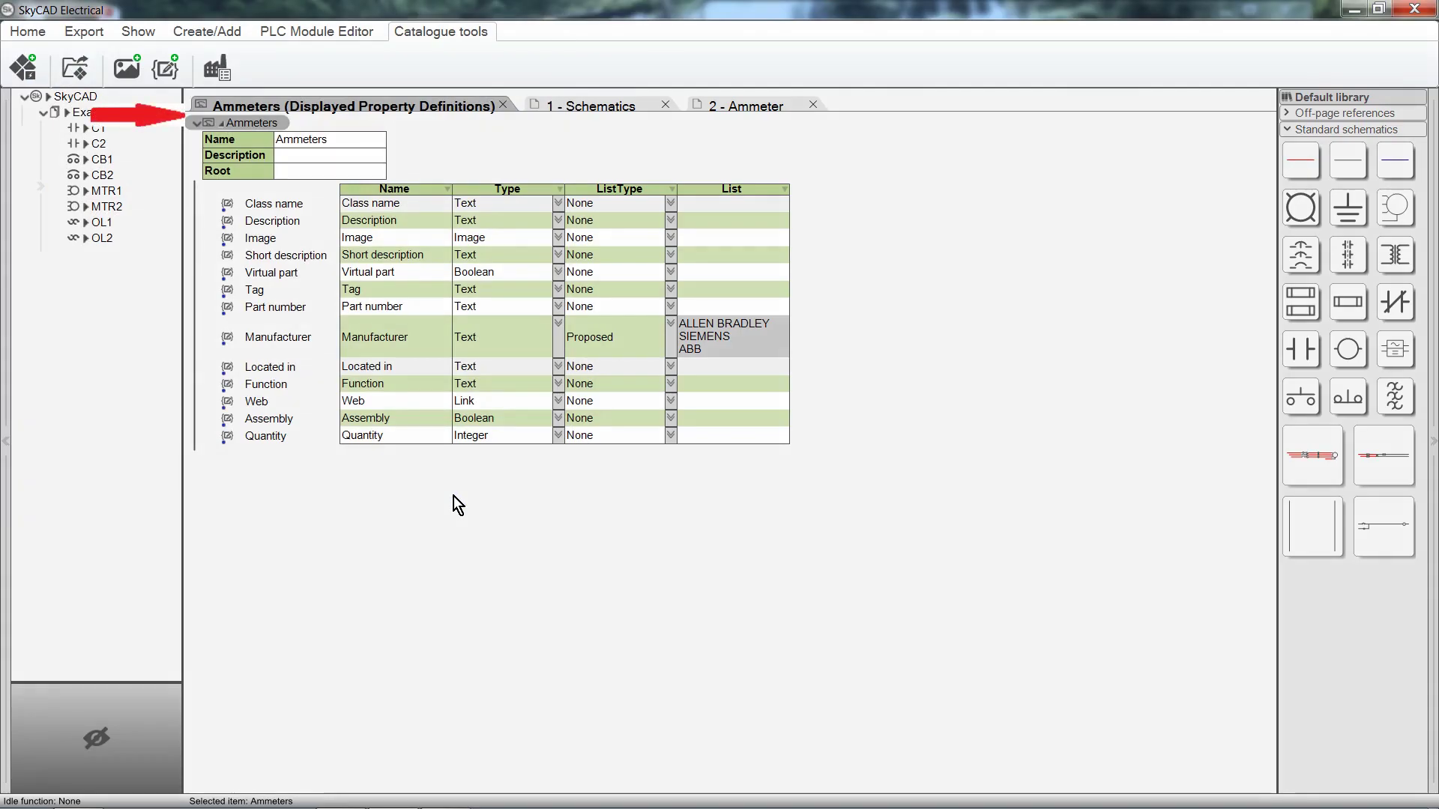
Step: Enter 'A' in the Root field of the Ammeters class
{"action": "left_click", "coordinate": [371, 175]}
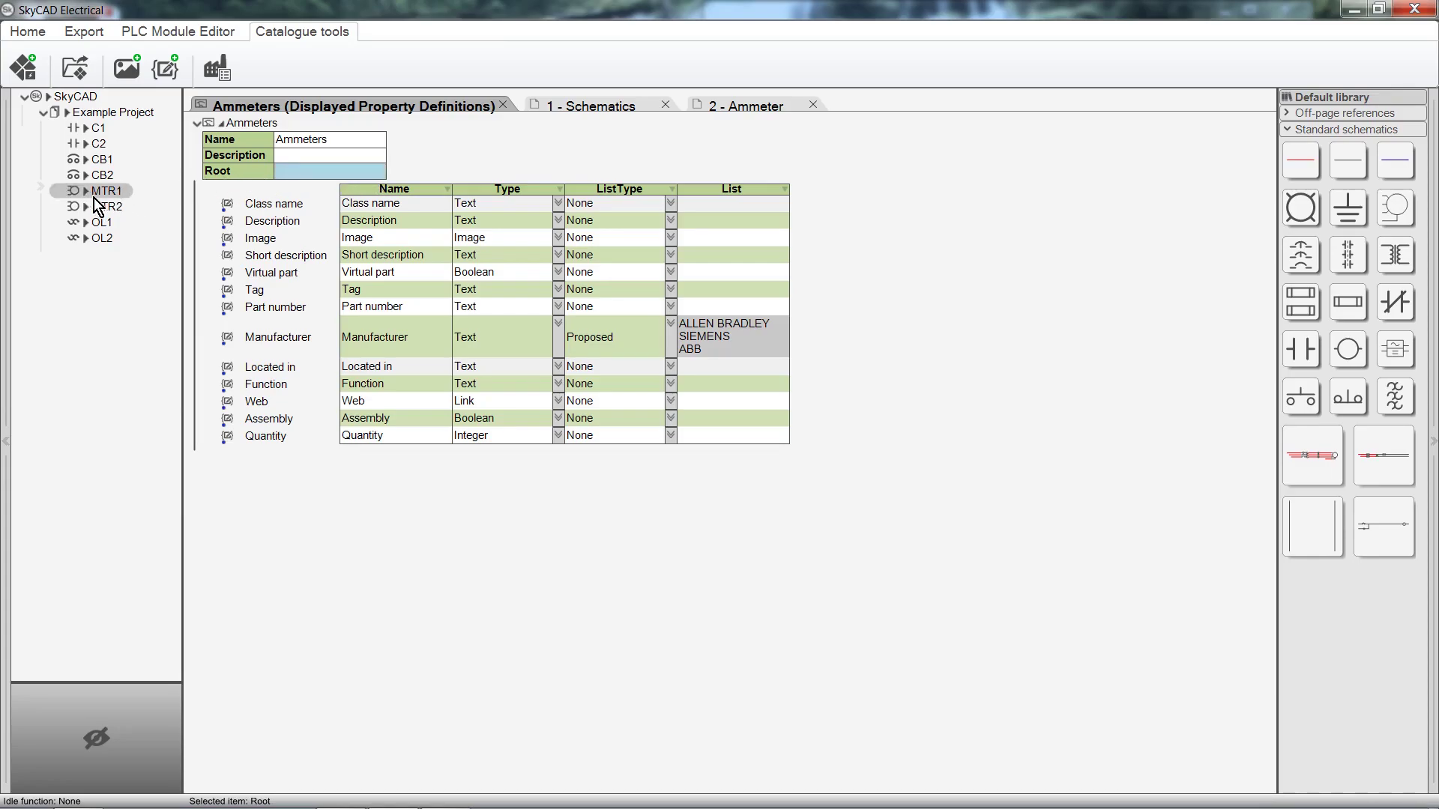
{"action": "left_click", "coordinate": [328, 171]}
{"action": "type", "text": "A"}
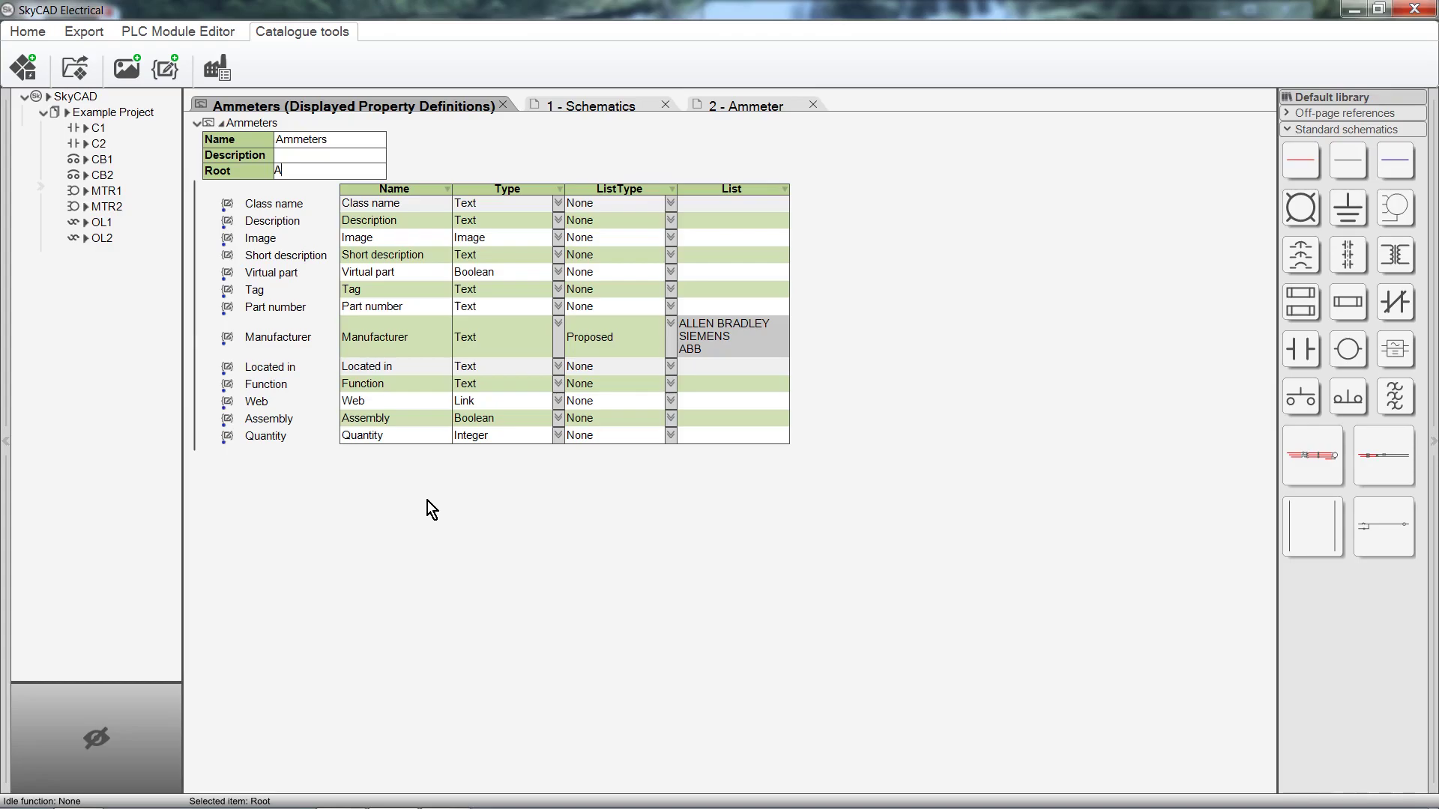
Step: Add a Size property with a Proposed list of 72x72mm and 96x96mm
{"action": "left_click", "coordinate": [163, 78]}
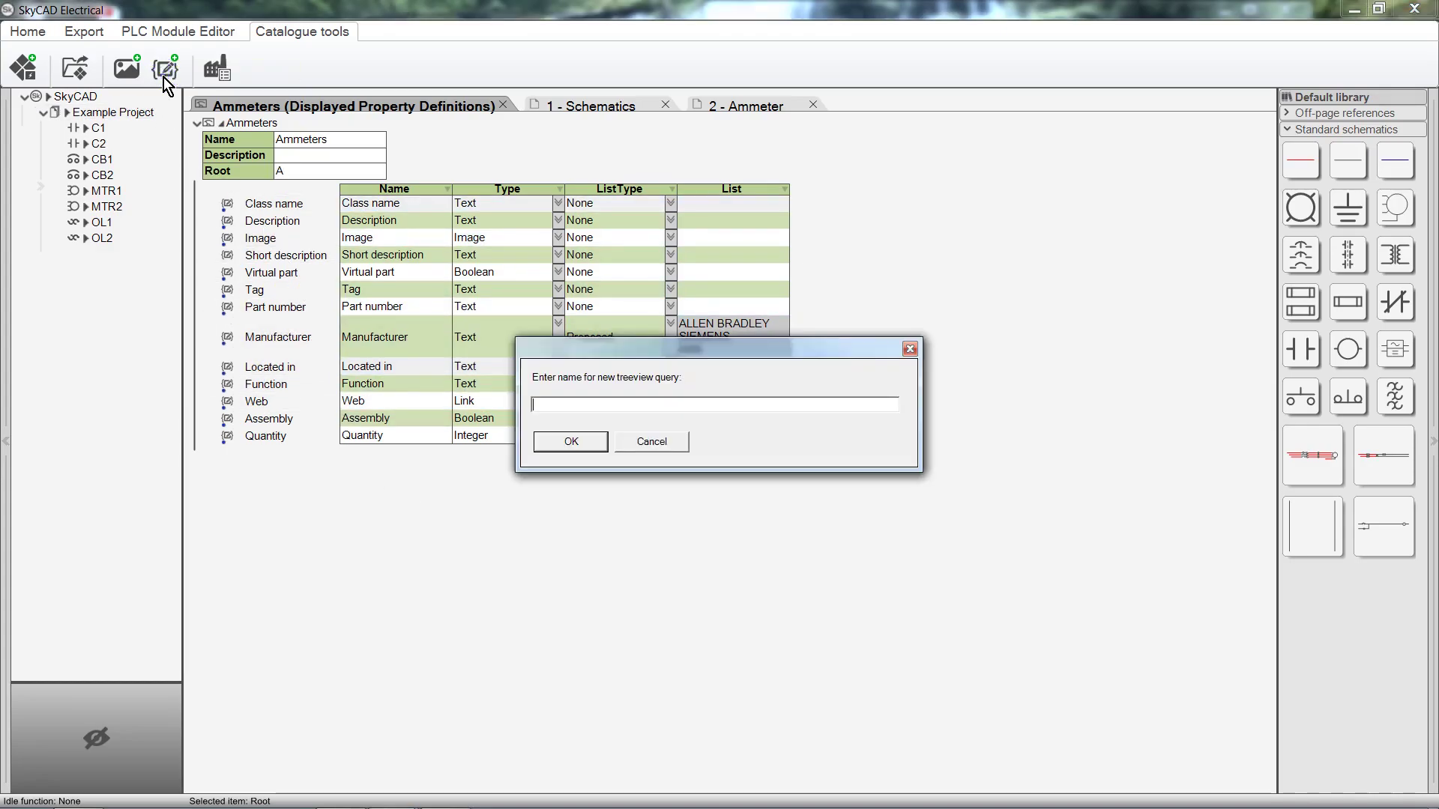
{"action": "type", "text": "Si"}
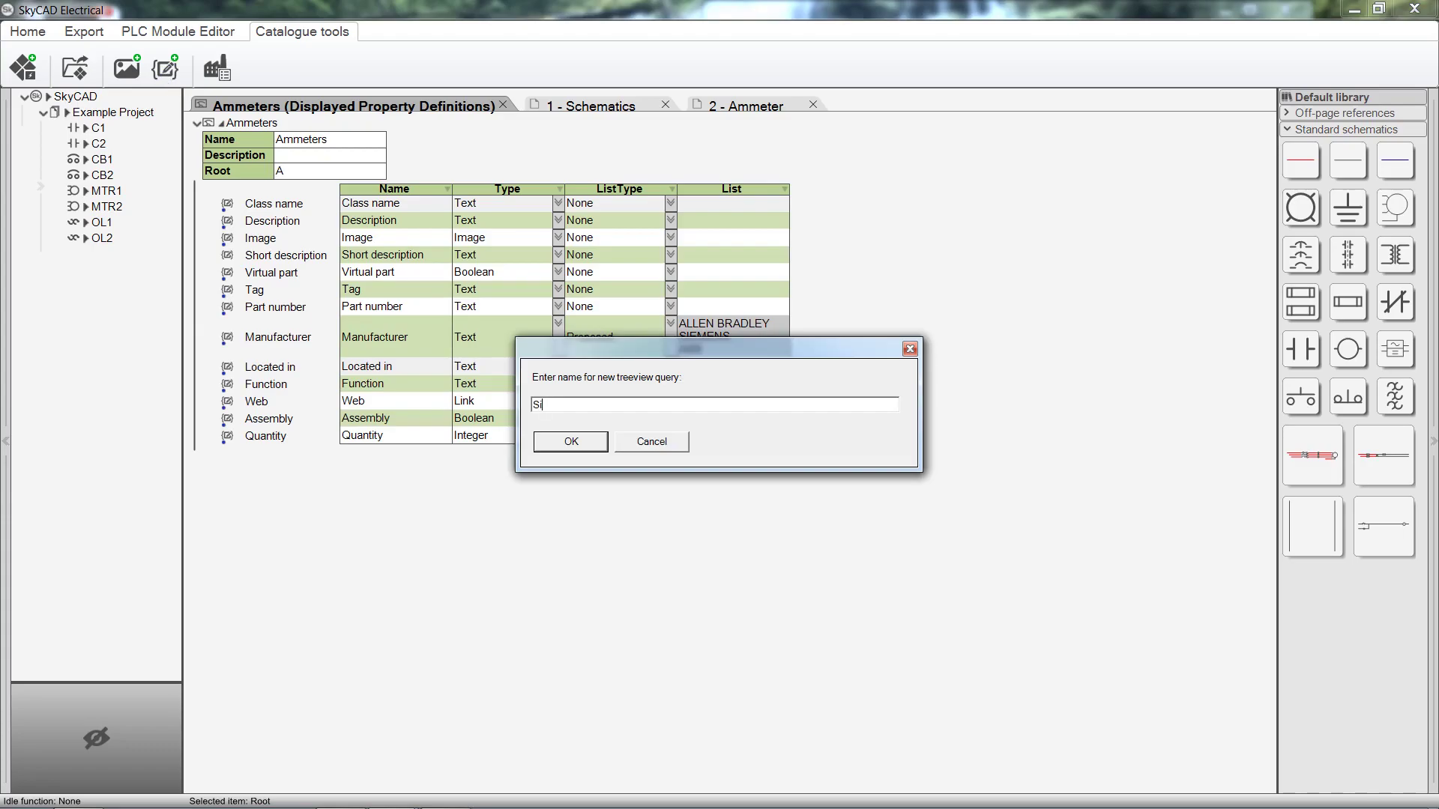
{"action": "type", "text": "ze"}
{"action": "left_click", "coordinate": [558, 443]}
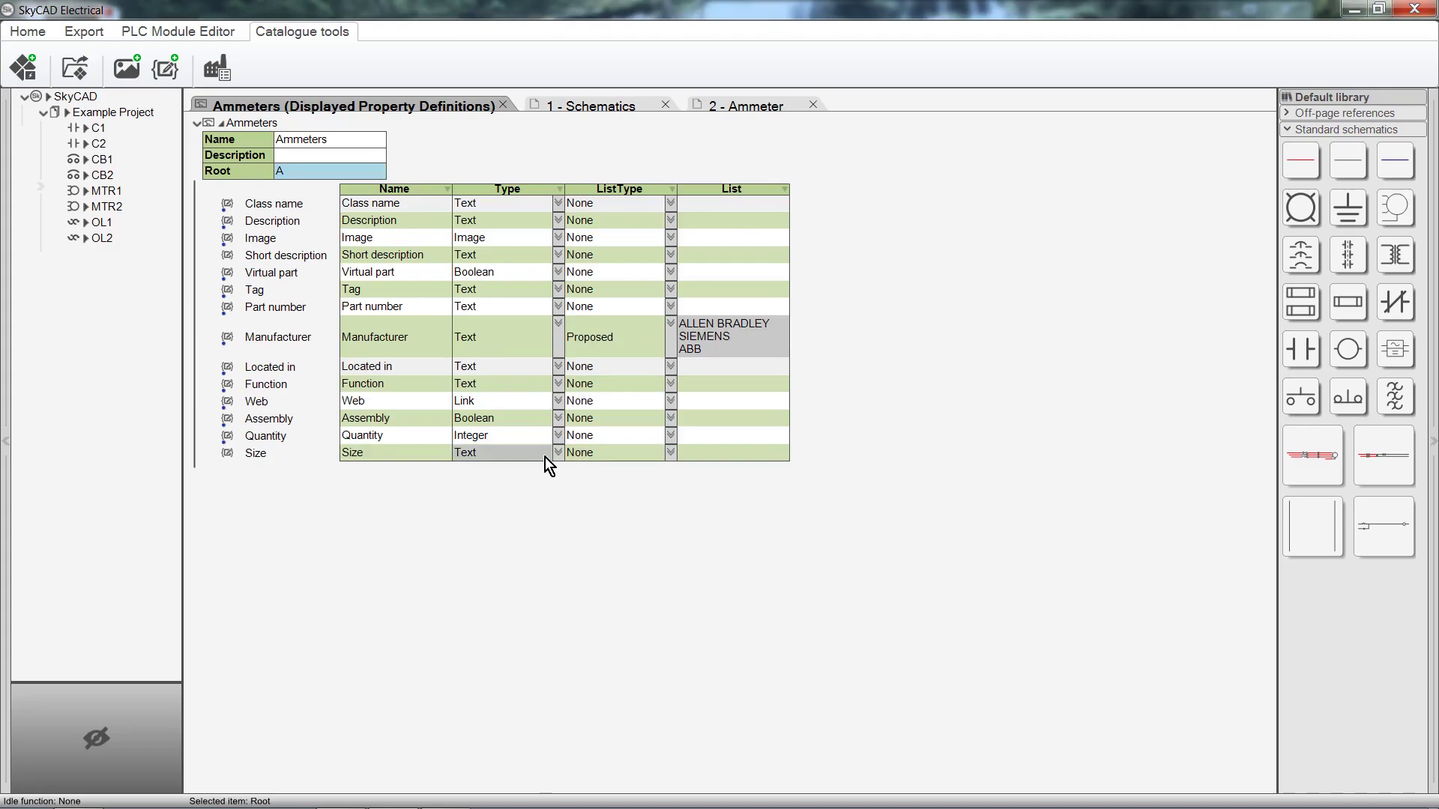
{"action": "left_click", "coordinate": [669, 454]}
{"action": "left_click", "coordinate": [649, 488]}
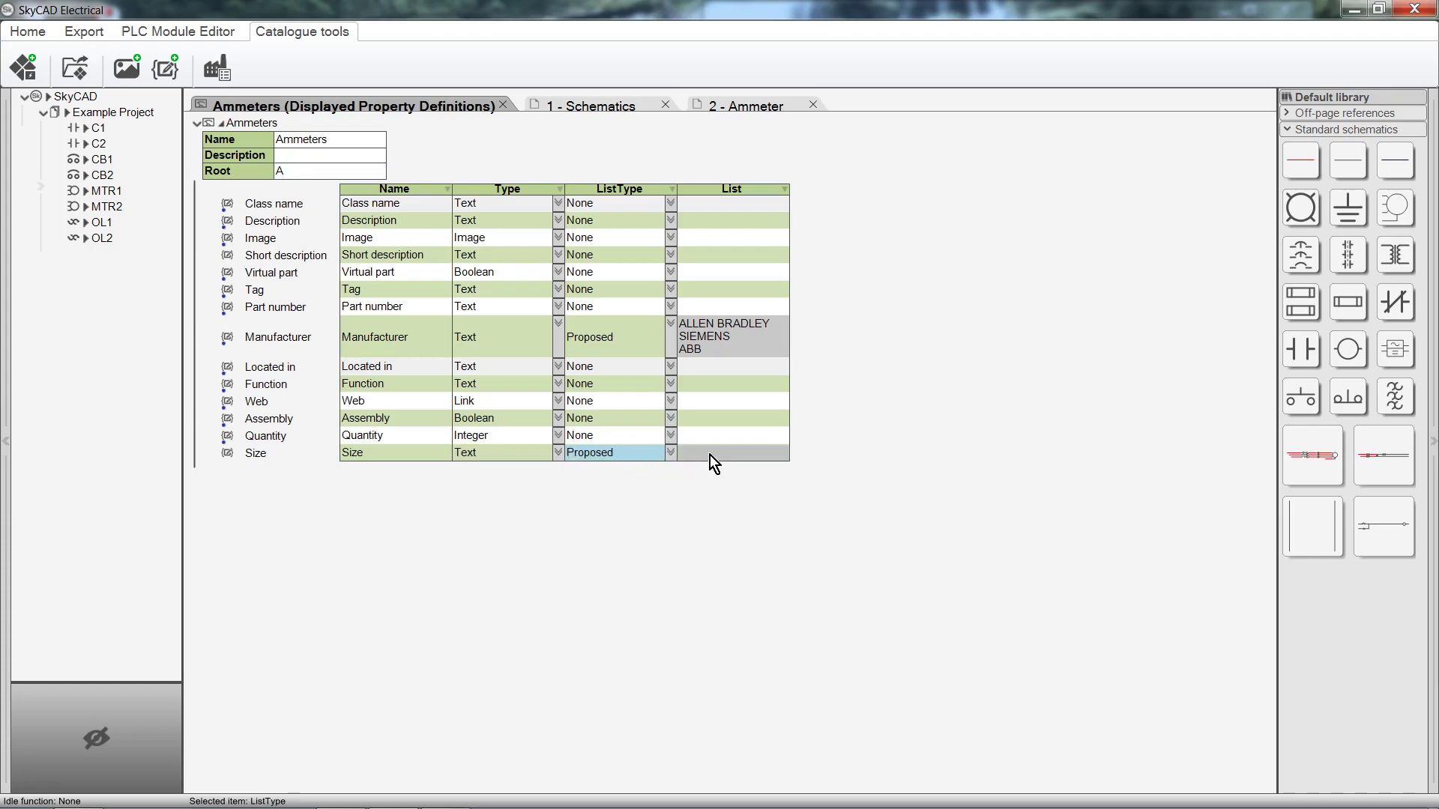
{"action": "left_click", "coordinate": [710, 454]}
{"action": "type", "text": "72x"}
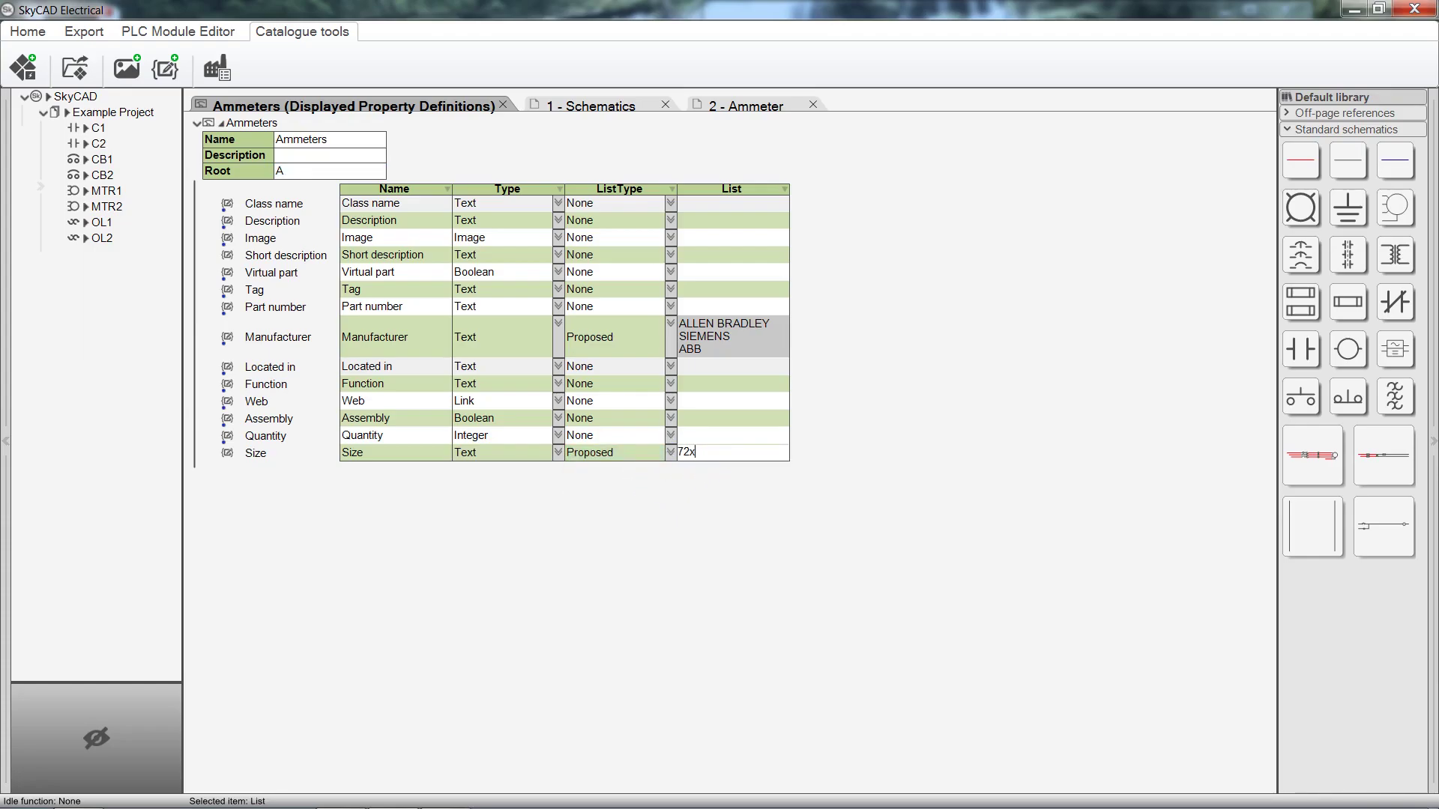
{"action": "type", "text": "72mm"}
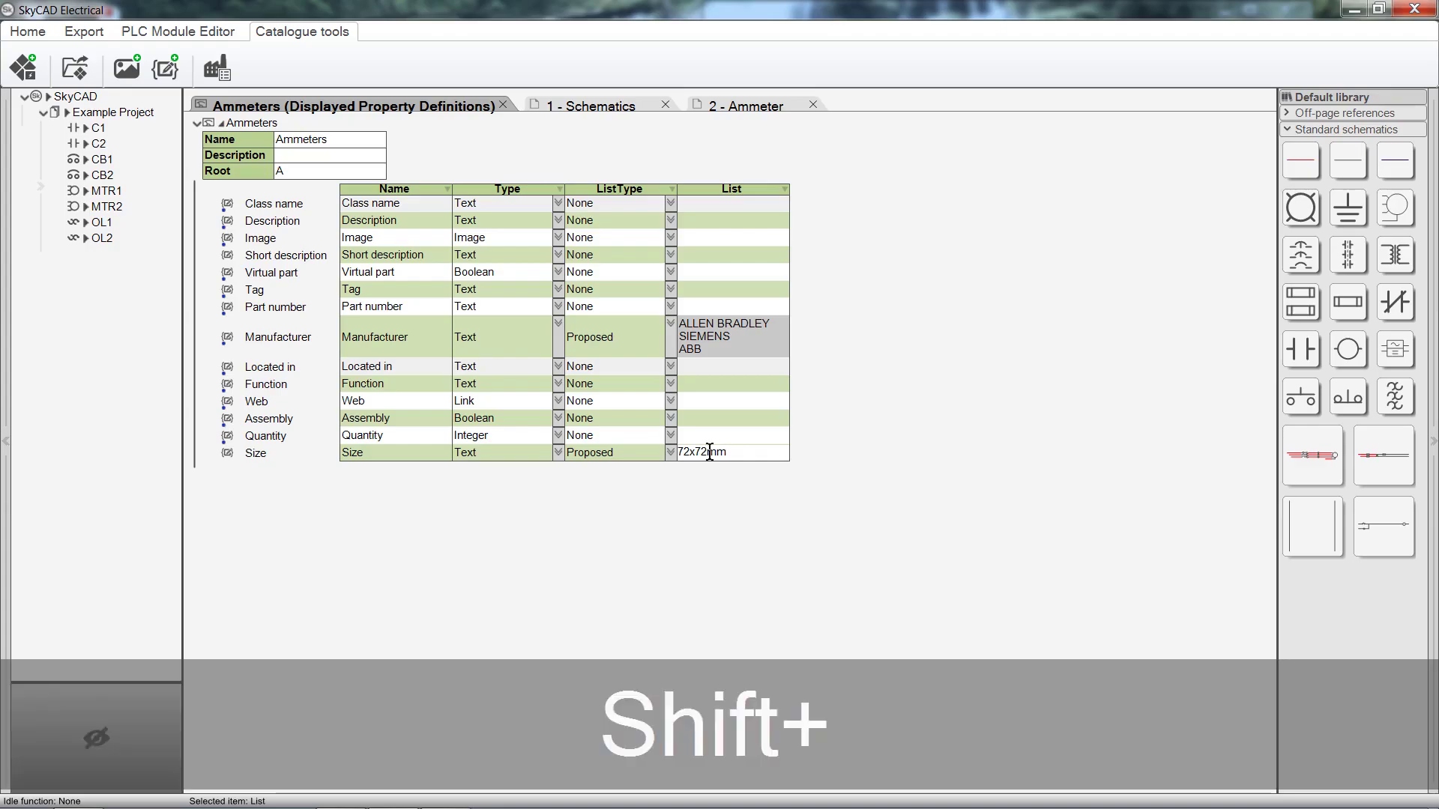
{"action": "key", "text": "shift+Return"}
{"action": "type", "text": "9"}
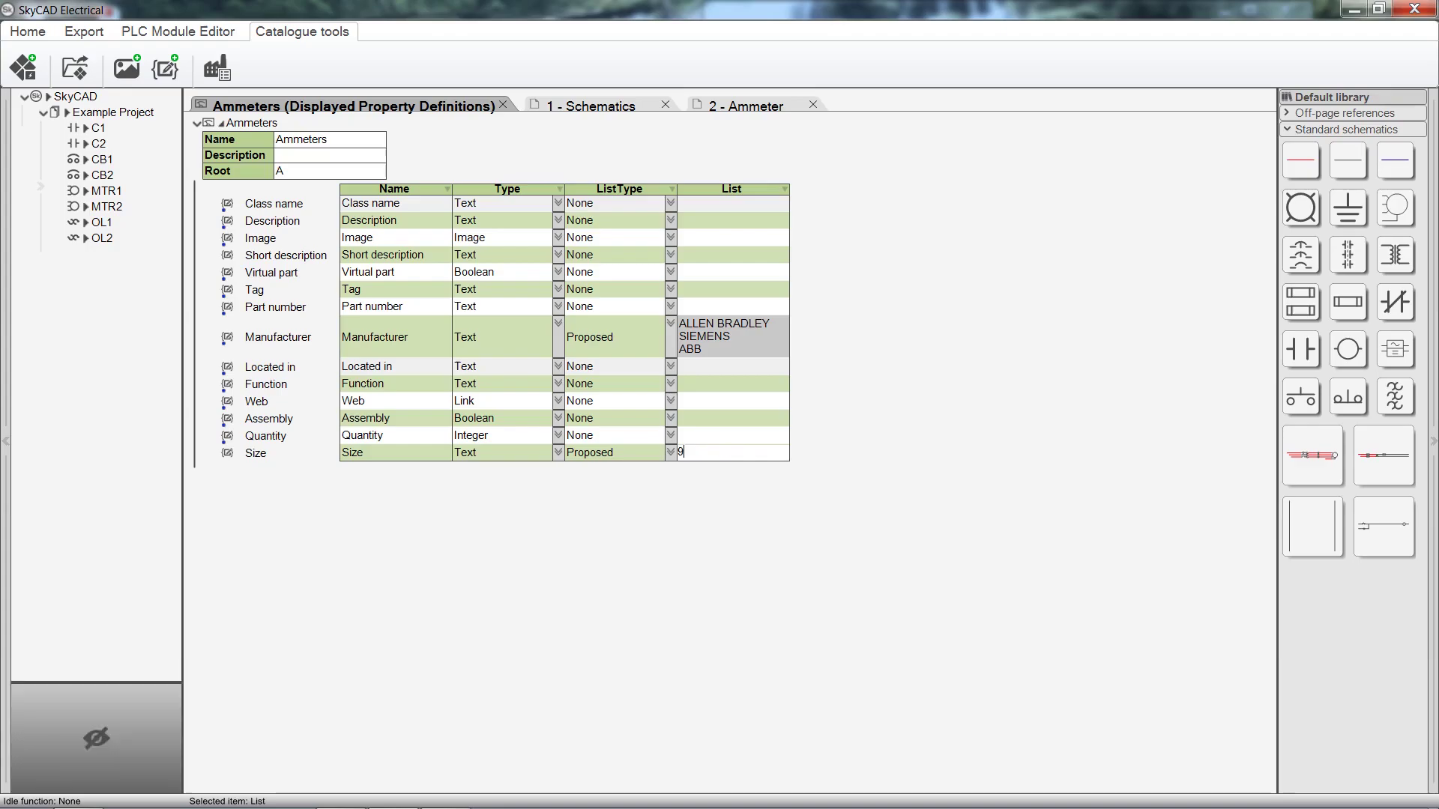
{"action": "type", "text": "6x96mm"}
{"action": "key", "text": "Return"}
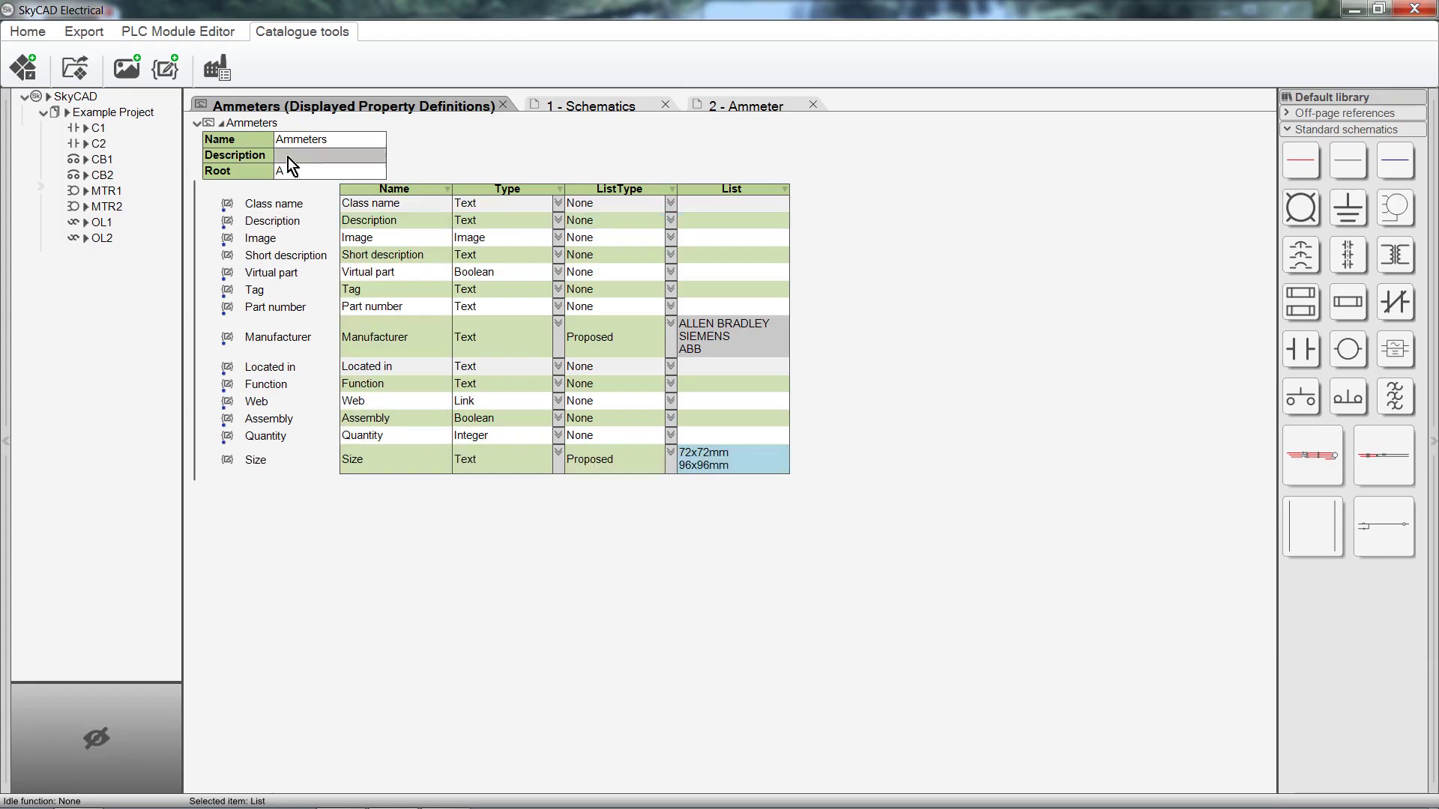
Step: Add a Voltage property with a Forced list value of 220VAC
{"action": "left_click", "coordinate": [177, 69]}
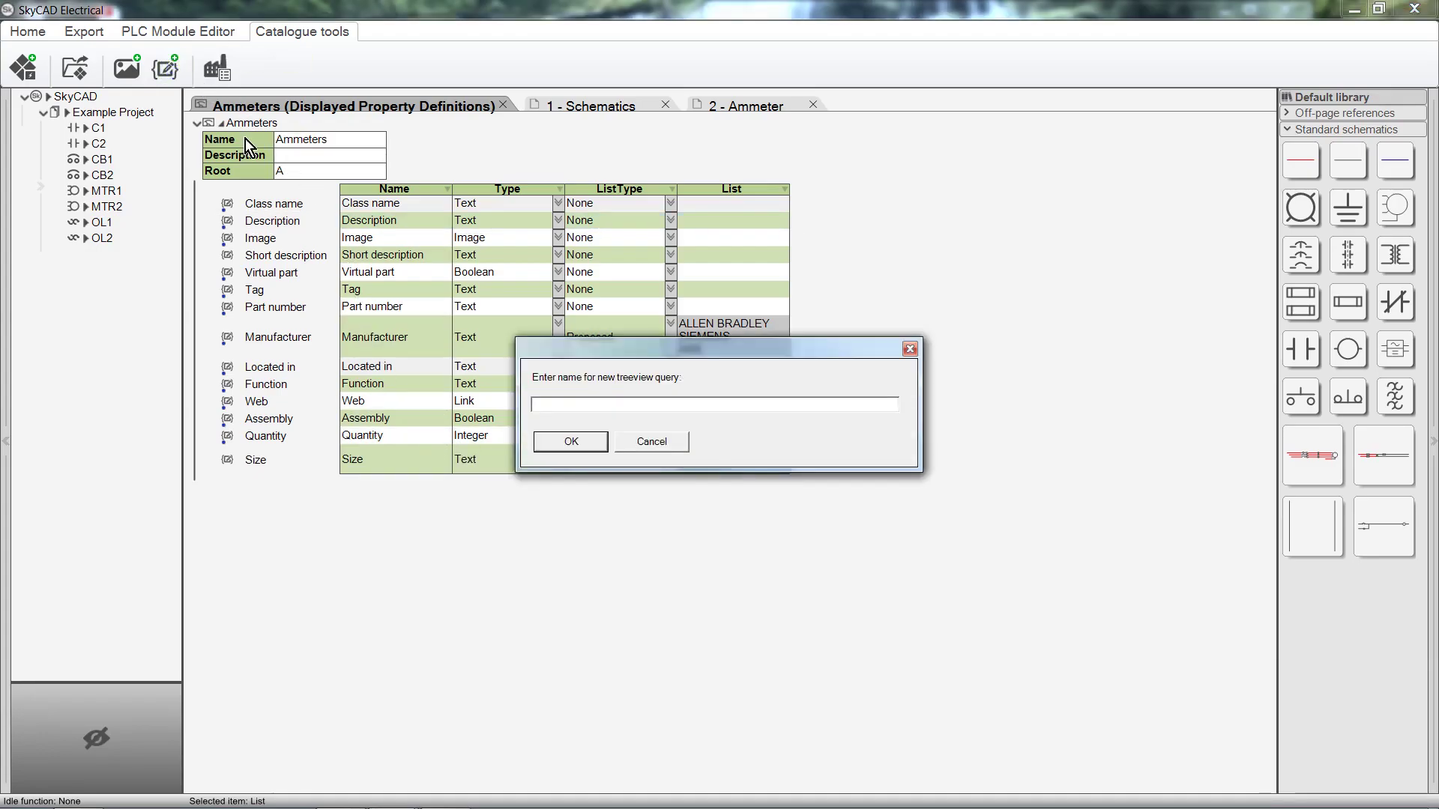
{"action": "type", "text": "Voltage"}
{"action": "left_click", "coordinate": [572, 444]}
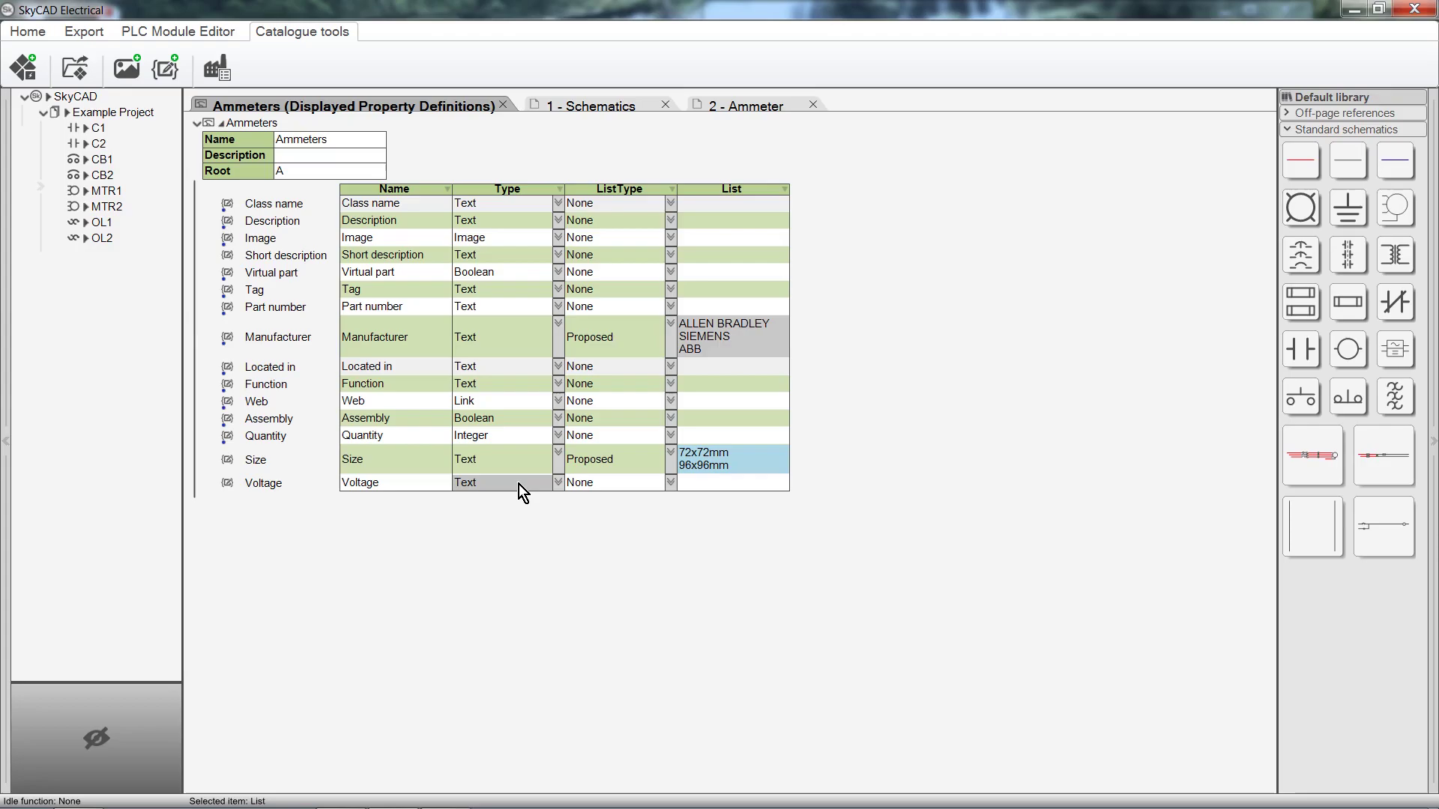
{"action": "left_click", "coordinate": [671, 482]}
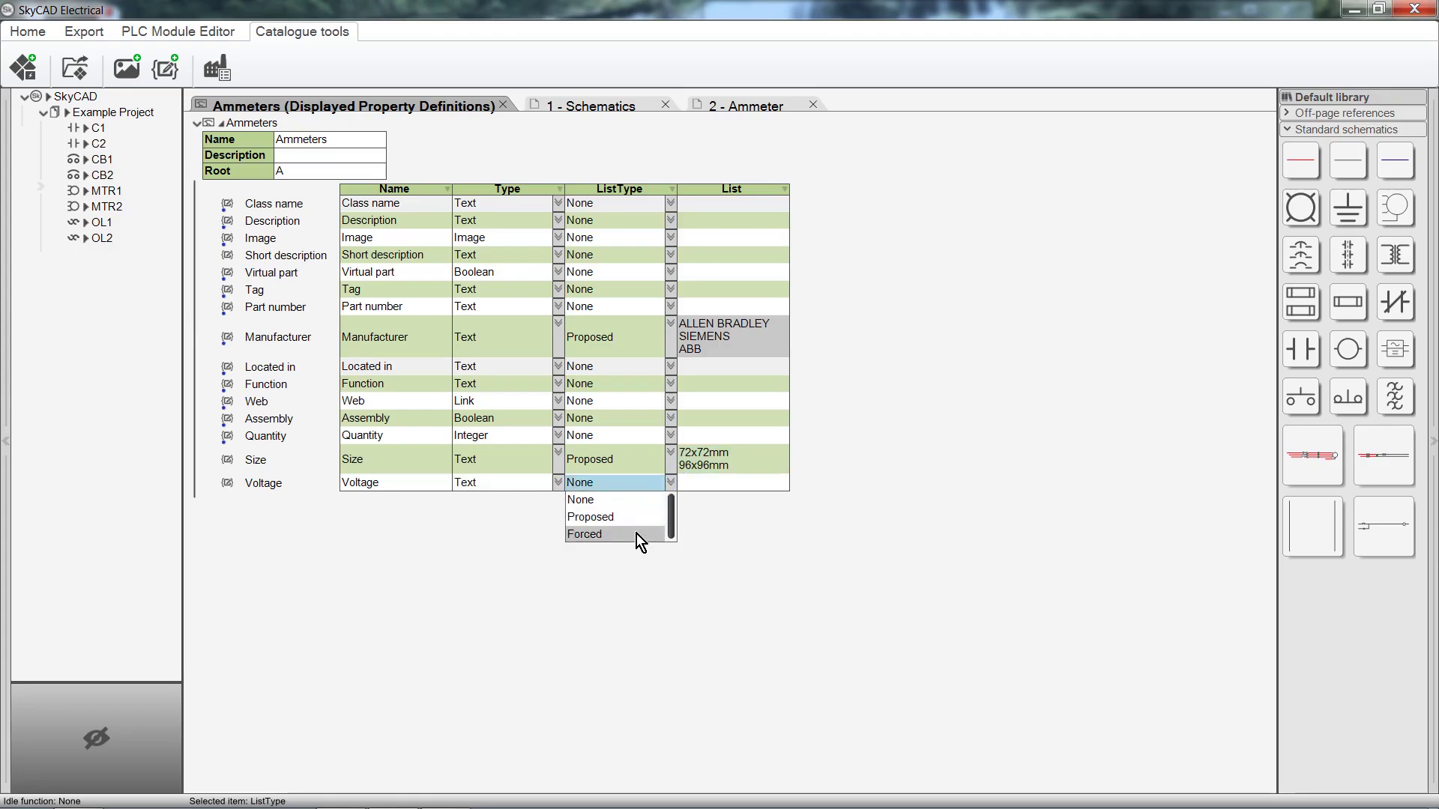
{"action": "left_click", "coordinate": [636, 534]}
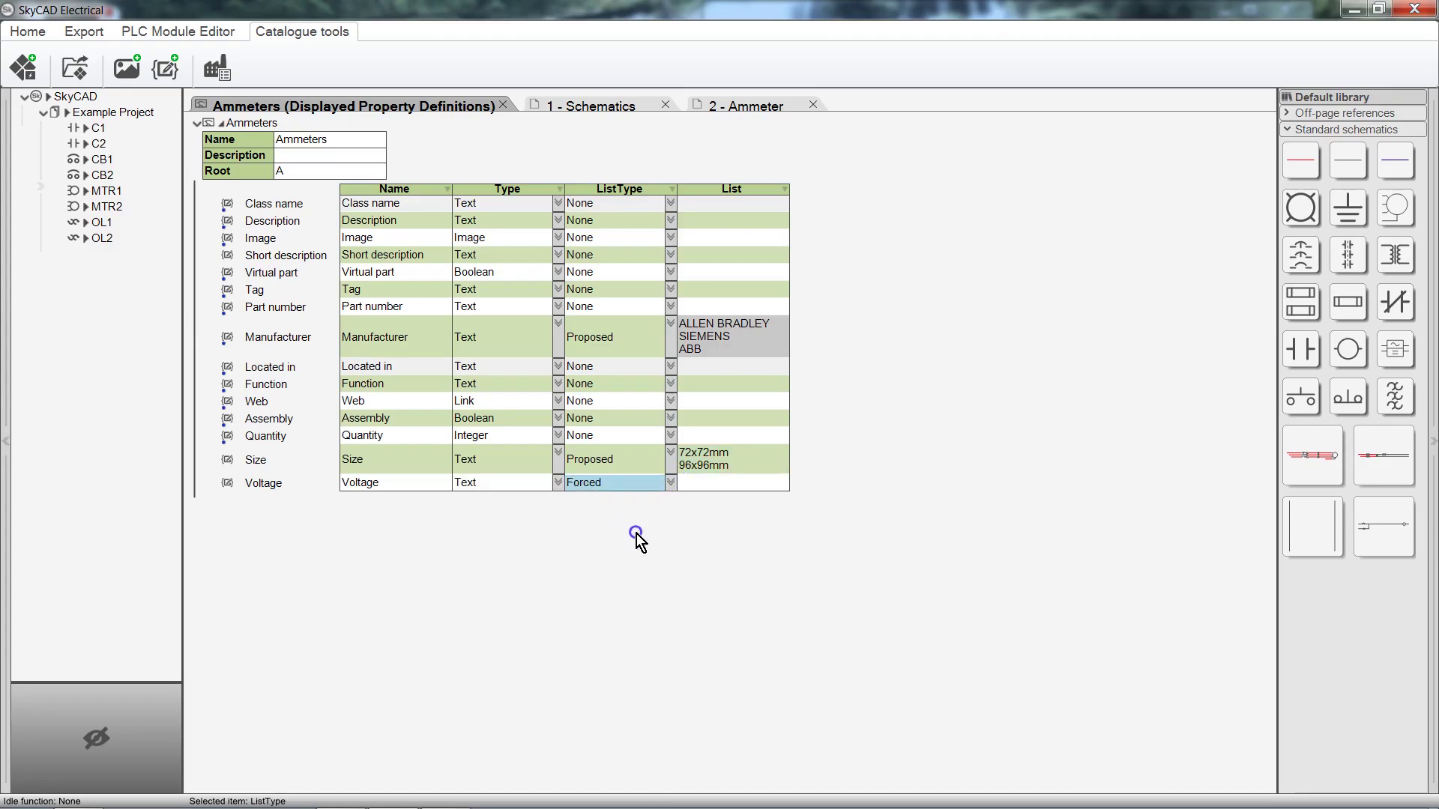
{"action": "left_click", "coordinate": [717, 486]}
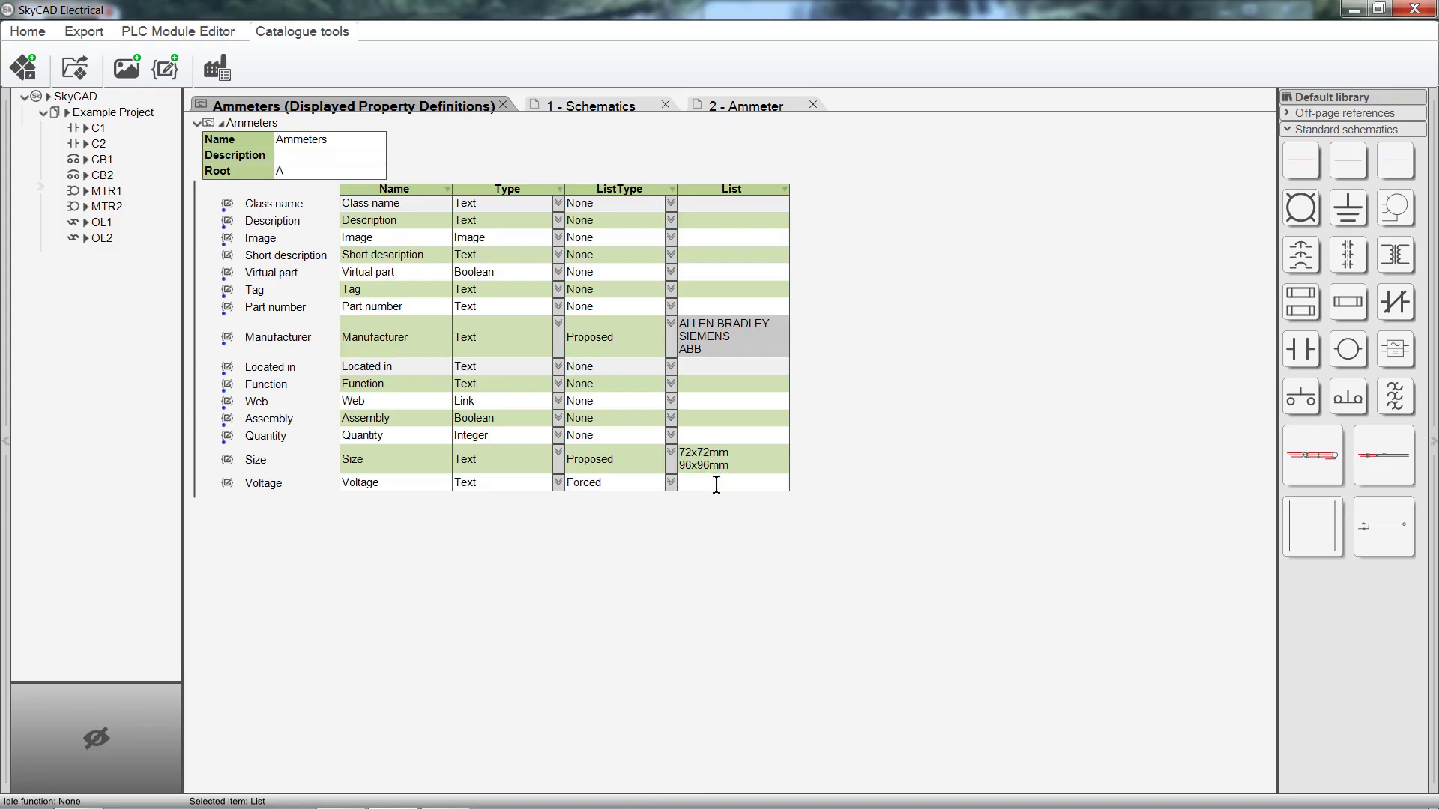
{"action": "type", "text": "220VAC"}
{"action": "key", "text": "Return"}
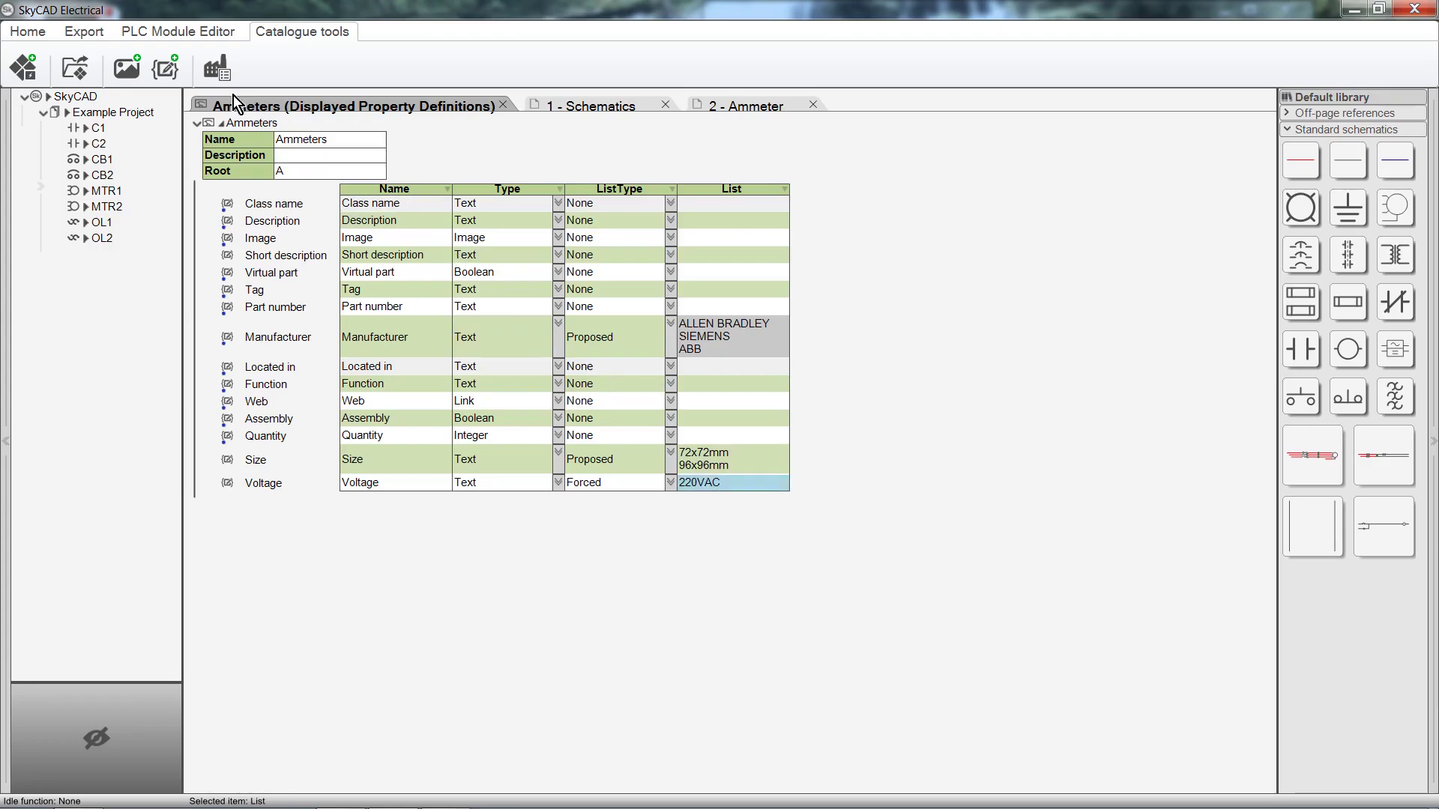
Step: Add a plain text property named 'Scale' to the Ammeters class
{"action": "left_click", "coordinate": [169, 70]}
{"action": "type", "text": "Scale"}
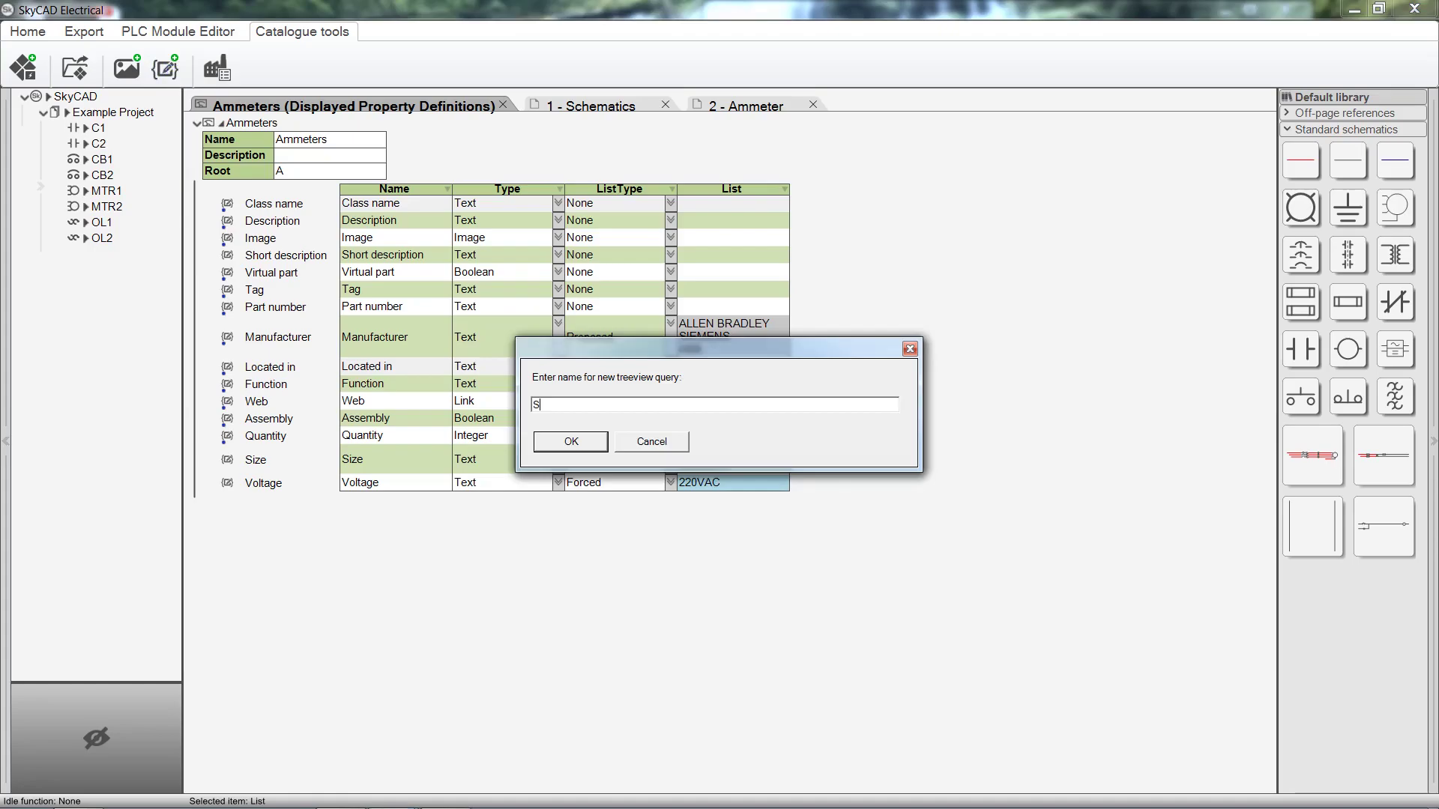
{"action": "left_click", "coordinate": [570, 442]}
Step: Add a 'Current' property, then return to the 2 - Ammeter drawing
{"action": "left_click", "coordinate": [157, 75]}
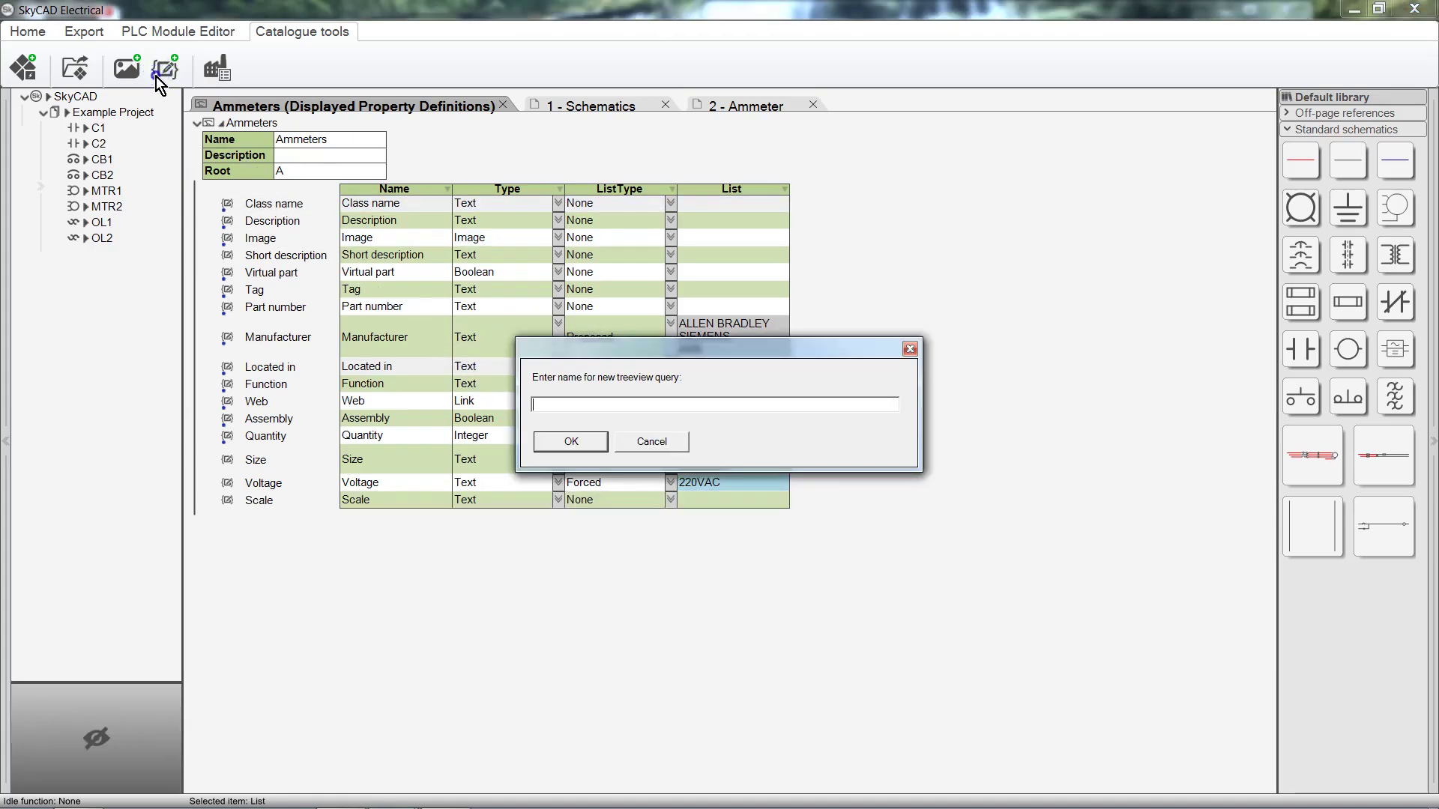
{"action": "type", "text": "Current"}
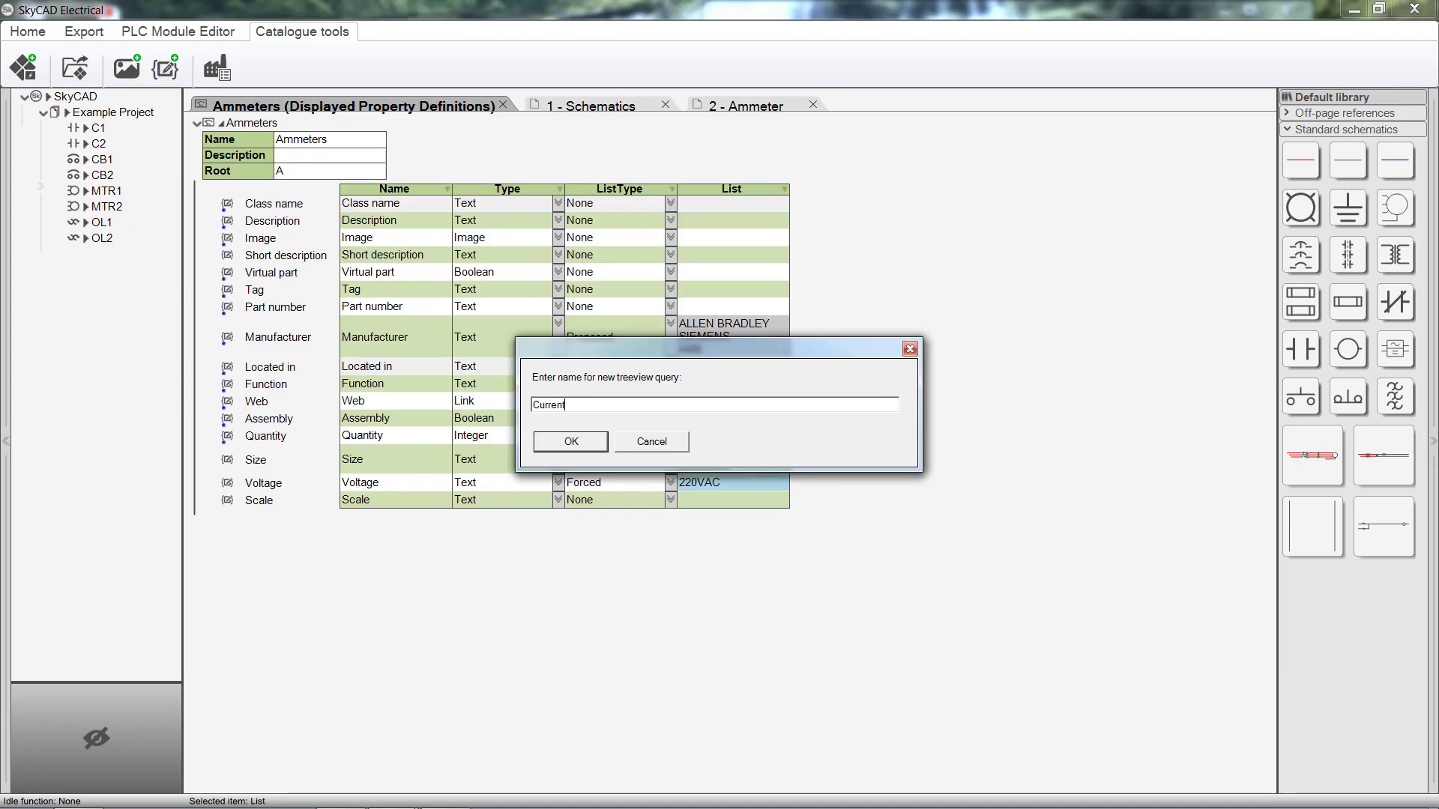
{"action": "left_click", "coordinate": [558, 441]}
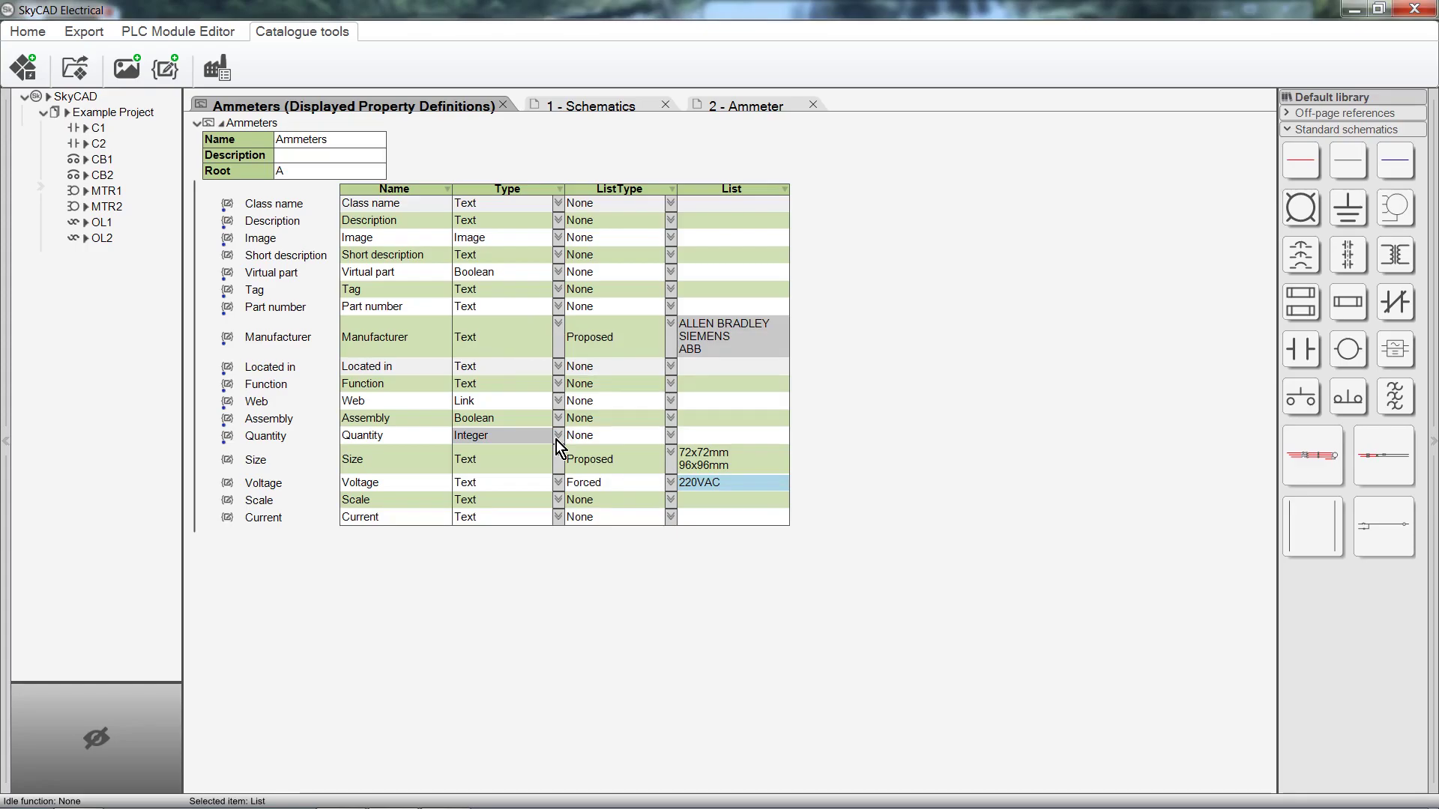
{"action": "left_click", "coordinate": [775, 105]}
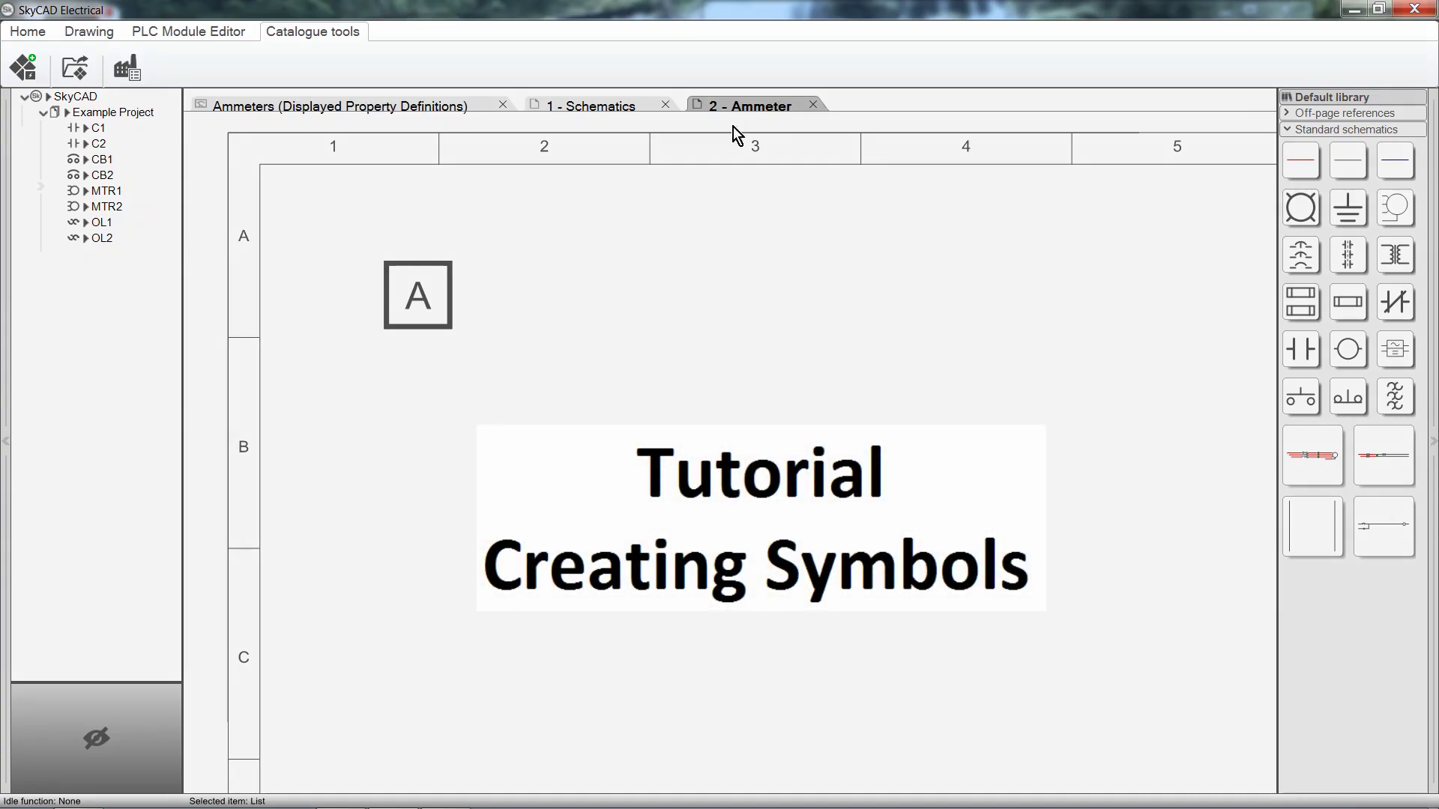
Step: Make the A symbol a graphical block of the Ammeters class, tagged A1
{"action": "left_click_drag", "start_coordinate": [537, 209], "coordinate": [321, 416]}
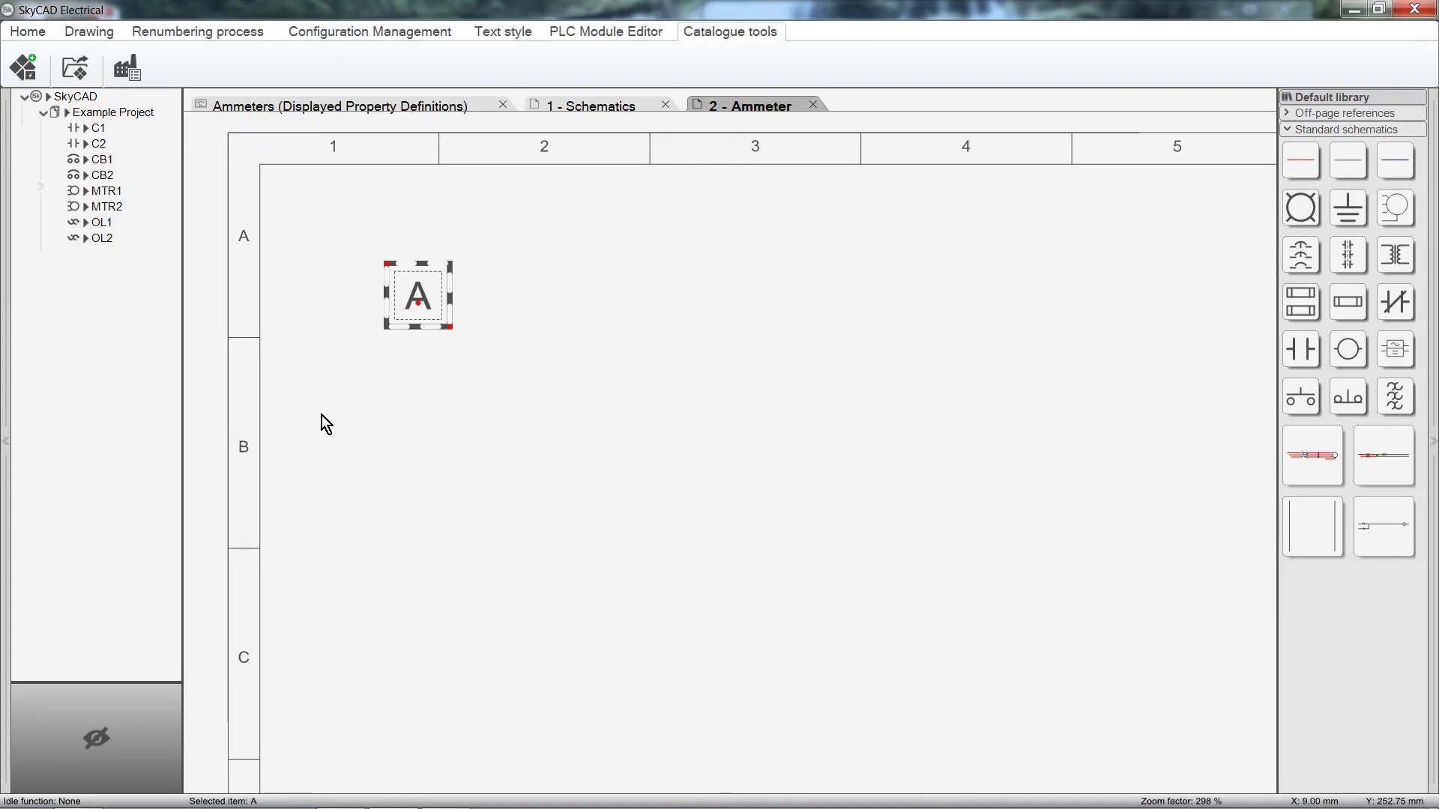
{"action": "left_click", "coordinate": [105, 37]}
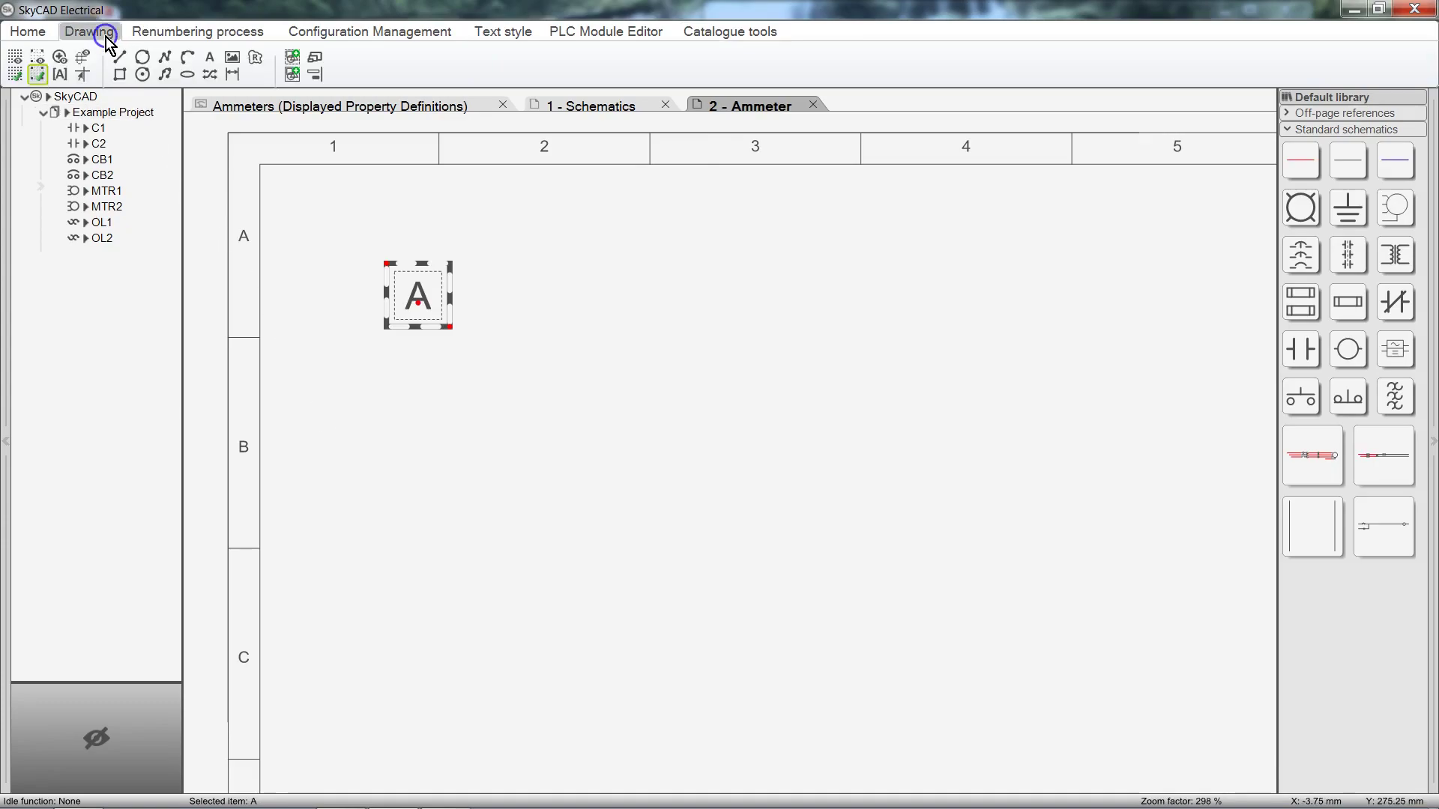
{"action": "left_click", "coordinate": [294, 78]}
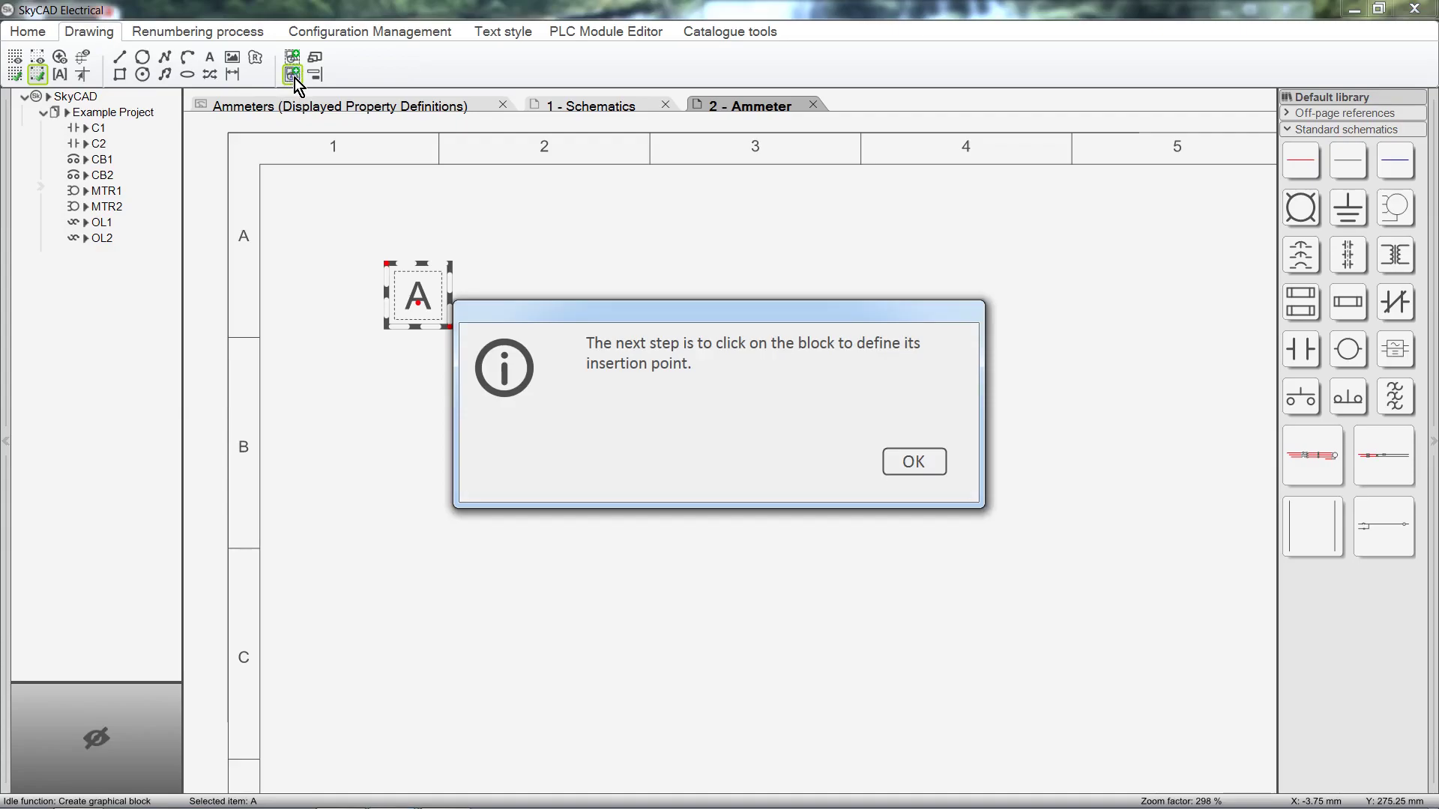
{"action": "left_click", "coordinate": [913, 462]}
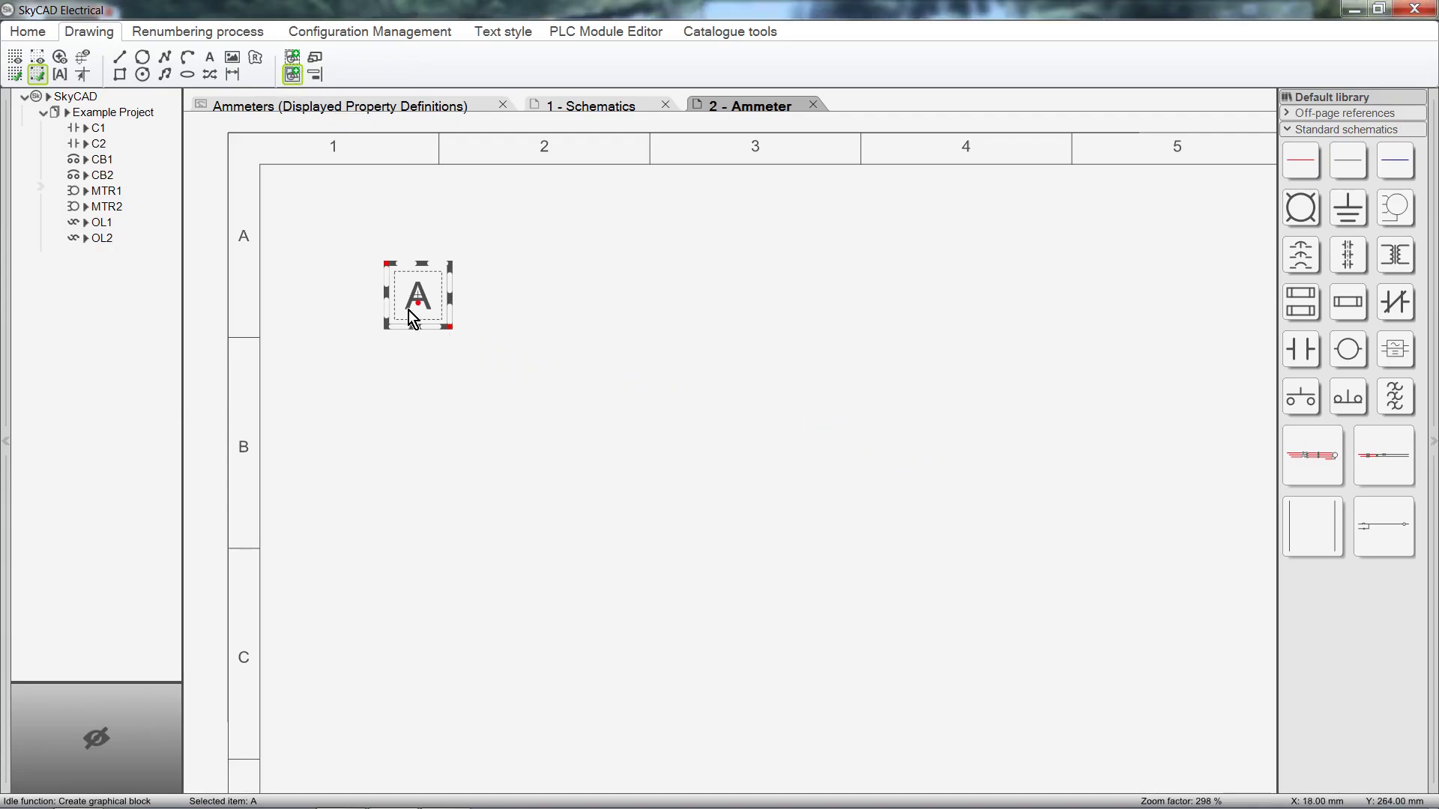
{"action": "left_click", "coordinate": [391, 297]}
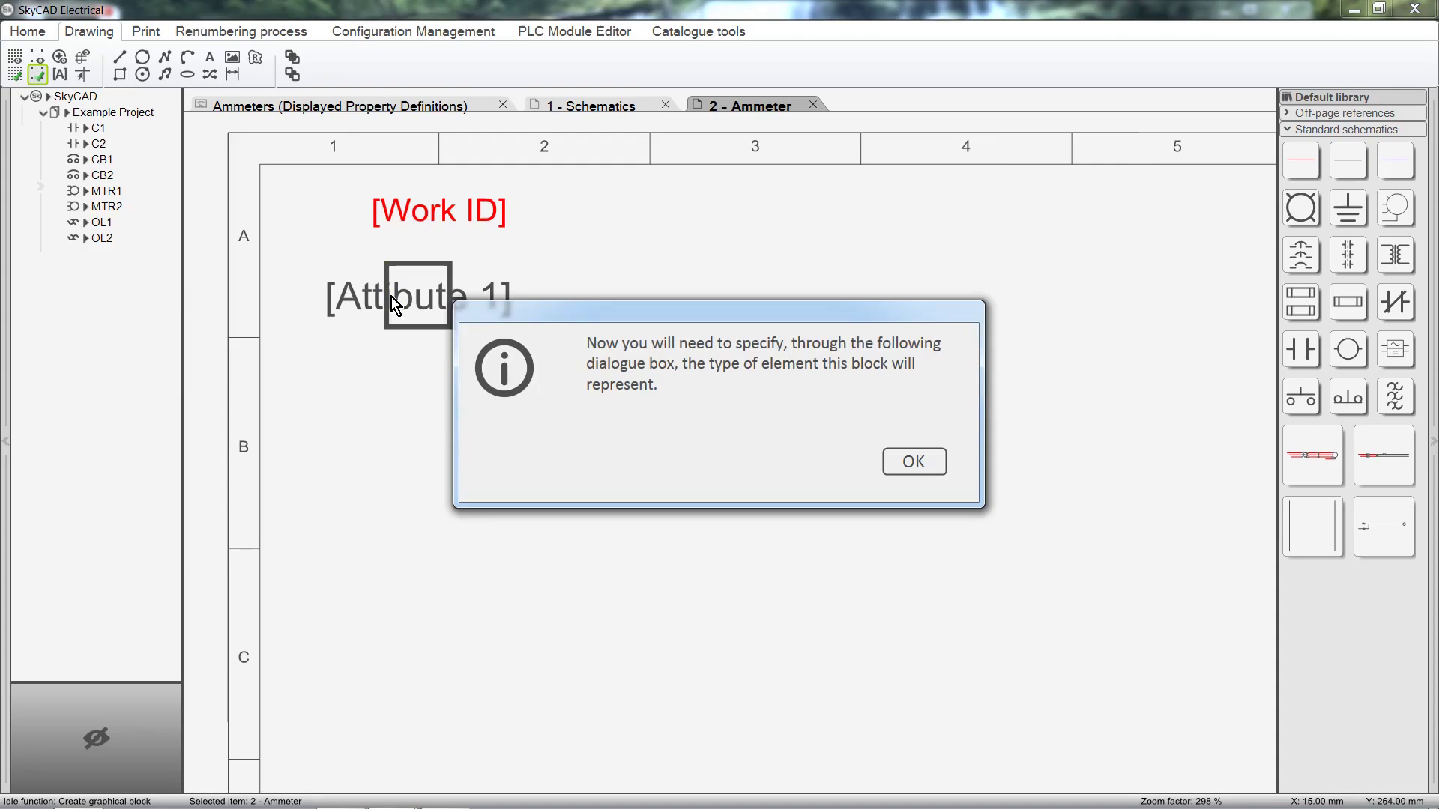
{"action": "left_click", "coordinate": [906, 464]}
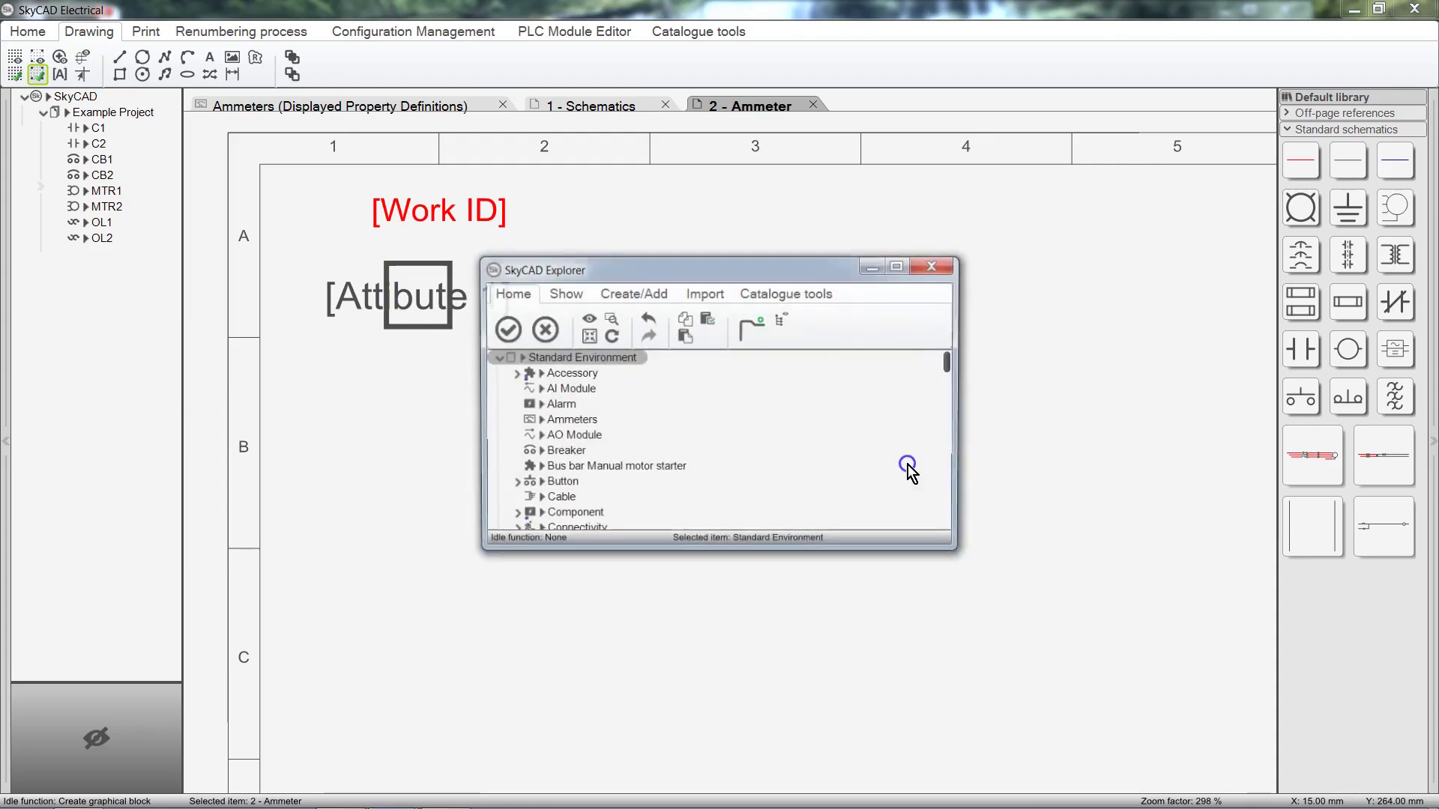
{"action": "left_click", "coordinate": [596, 418]}
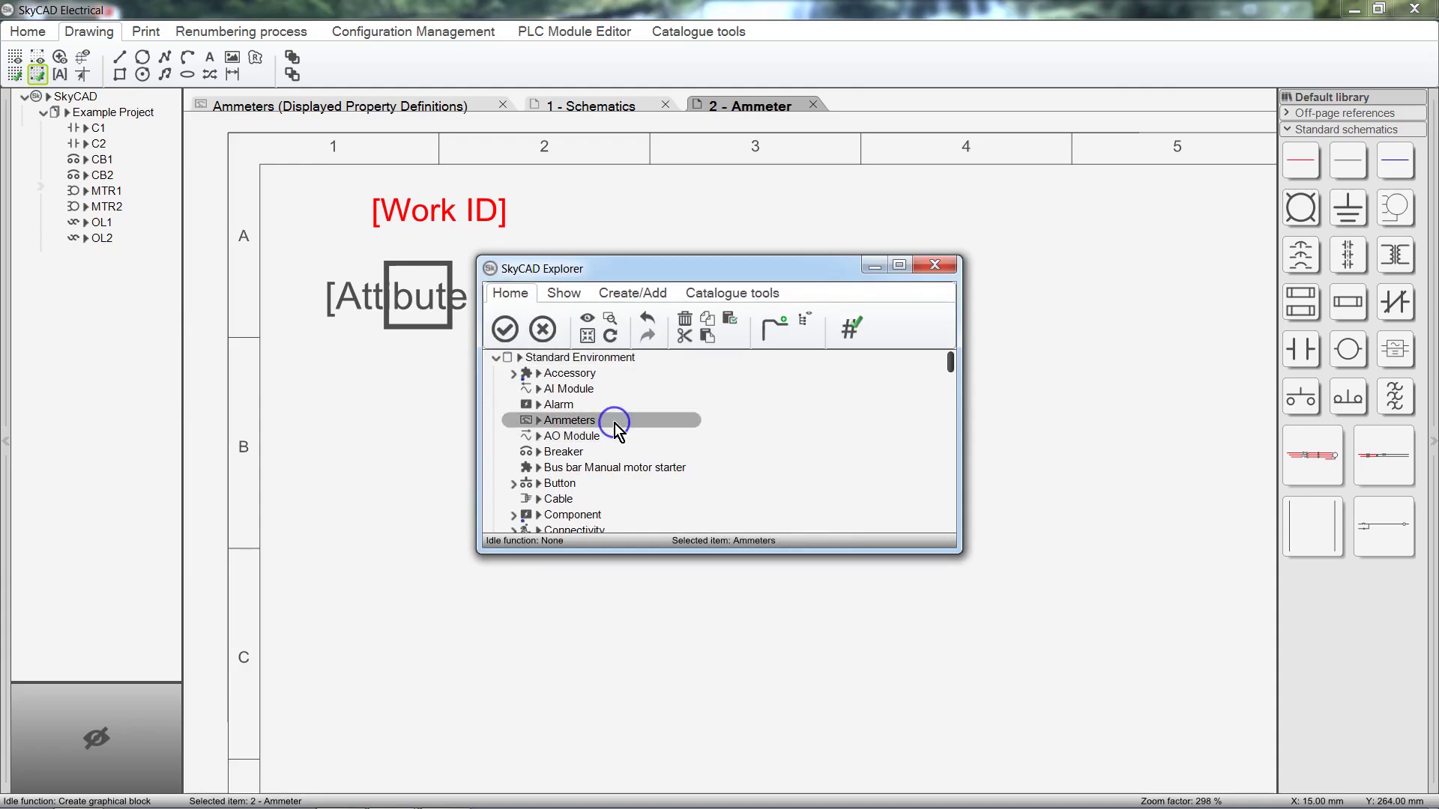
{"action": "left_click", "coordinate": [505, 328]}
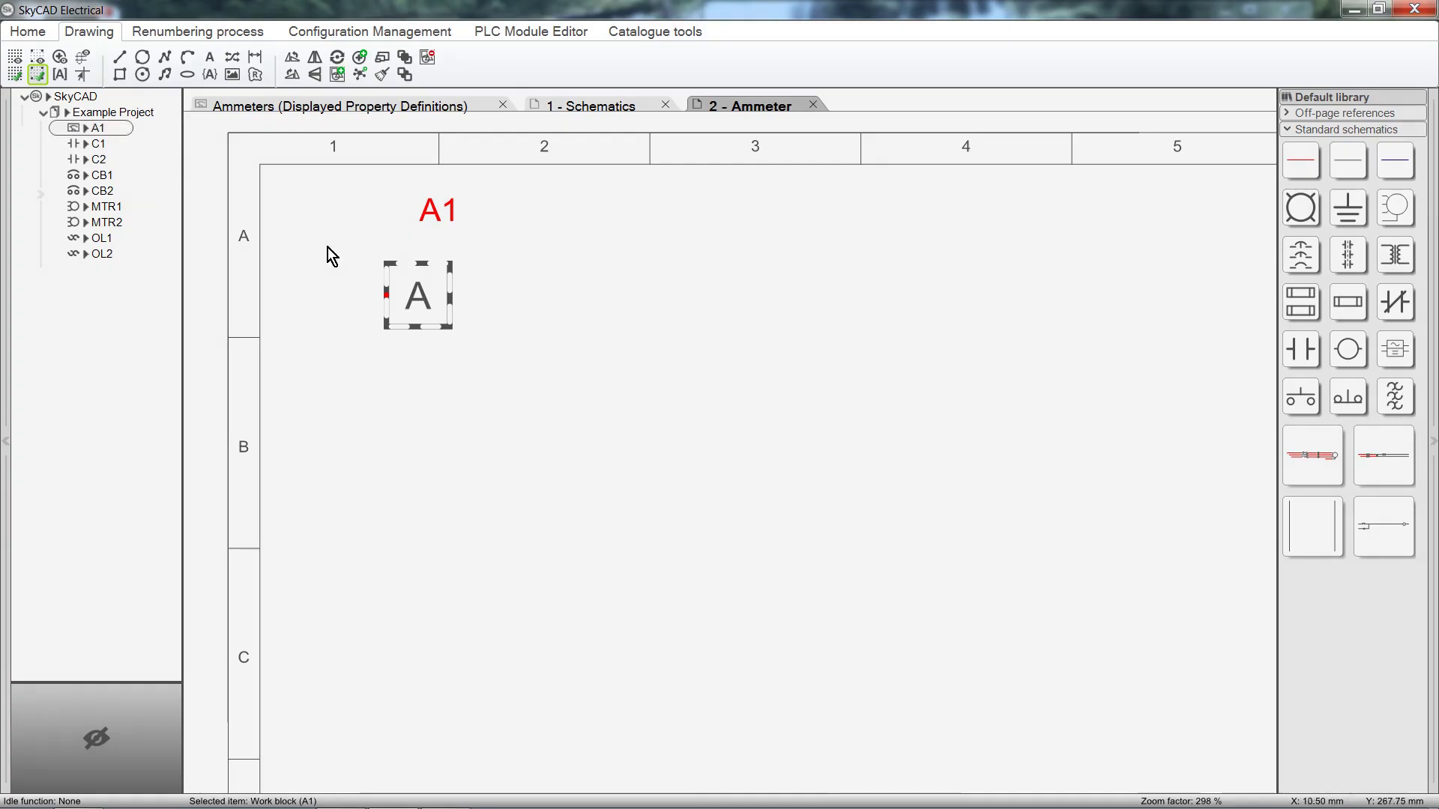
Step: Set block A1's Size to 72x72mm and Voltage to 220VAC
{"action": "double_click", "coordinate": [450, 321]}
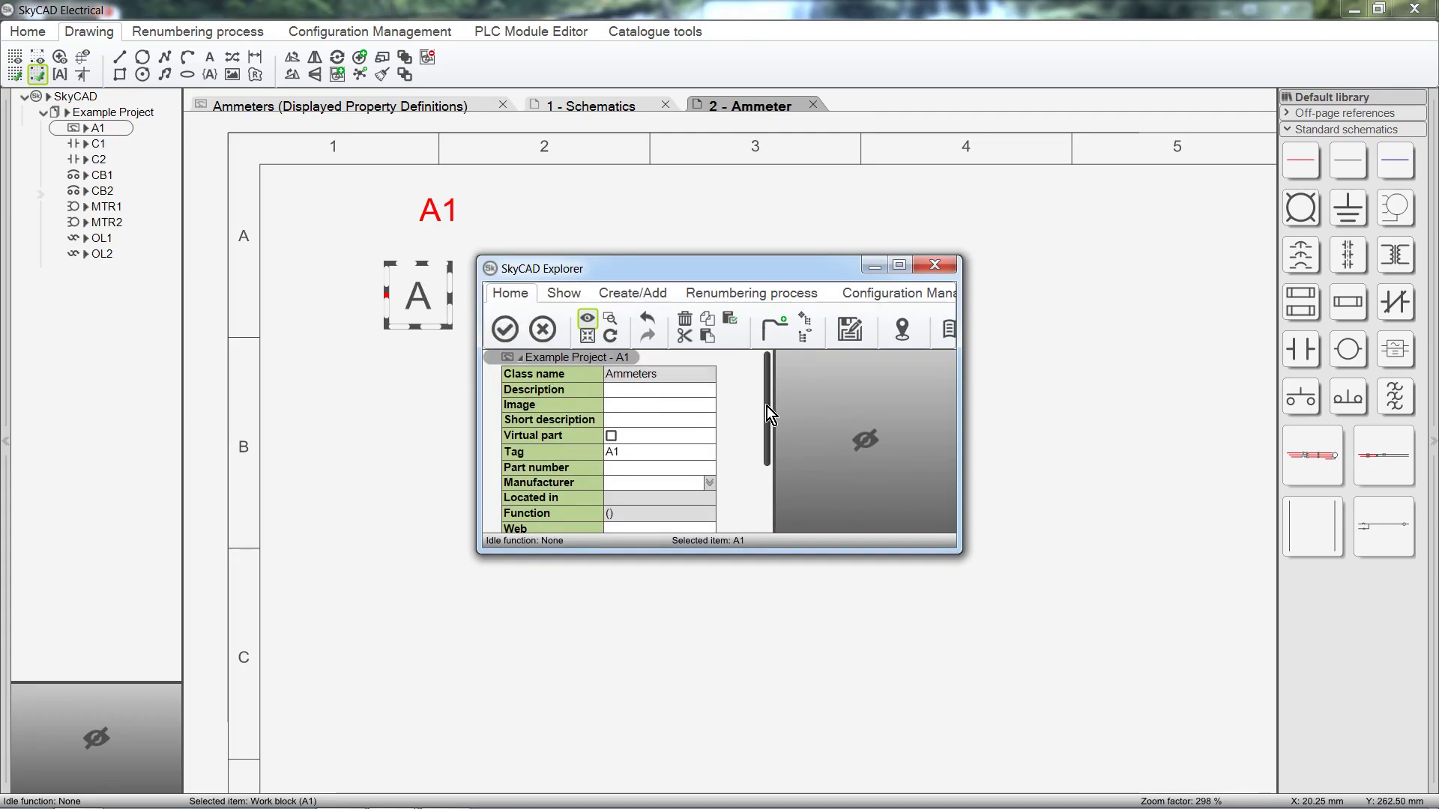
{"action": "left_click_drag", "start_coordinate": [767, 406], "coordinate": [749, 474]}
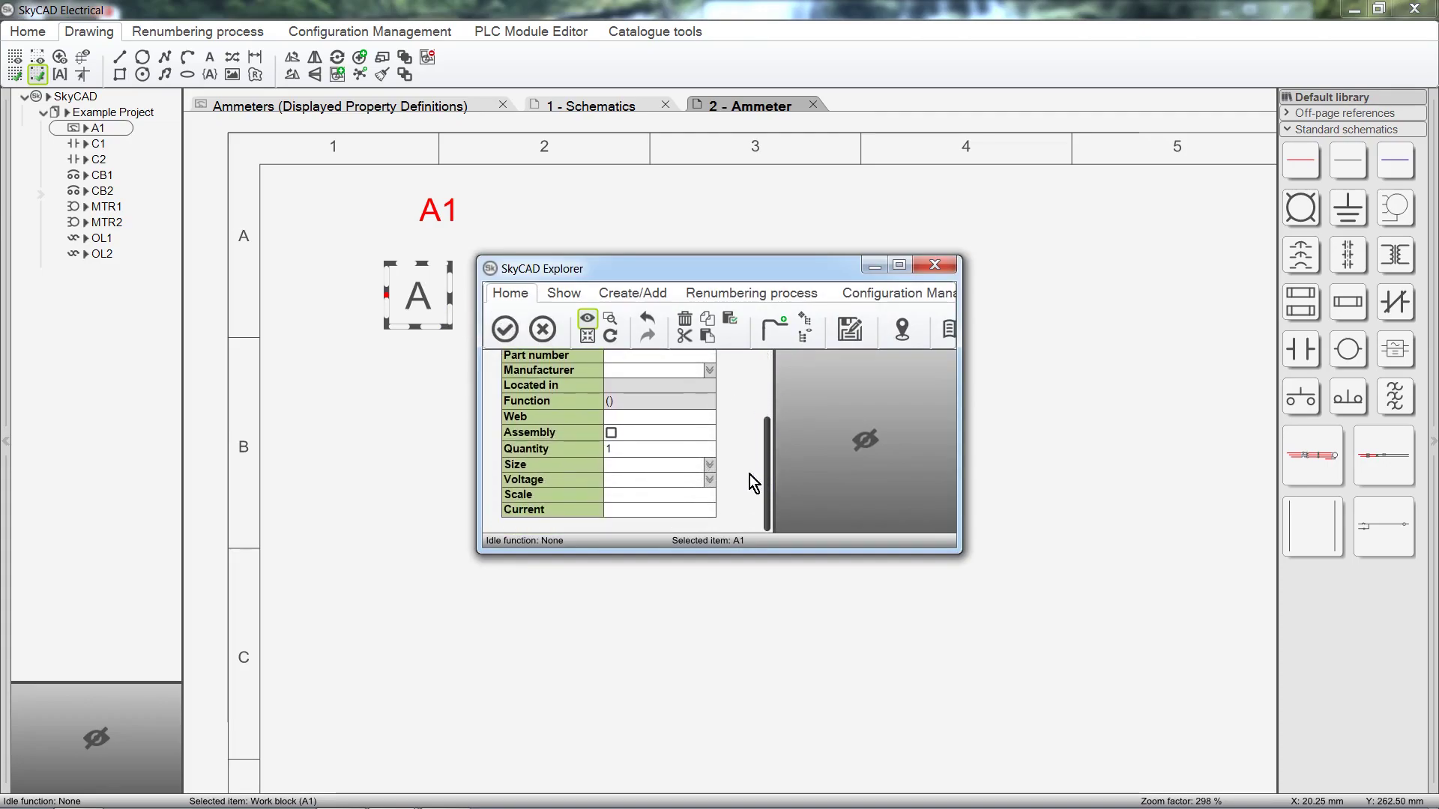
{"action": "left_click", "coordinate": [709, 466]}
{"action": "left_click", "coordinate": [697, 481]}
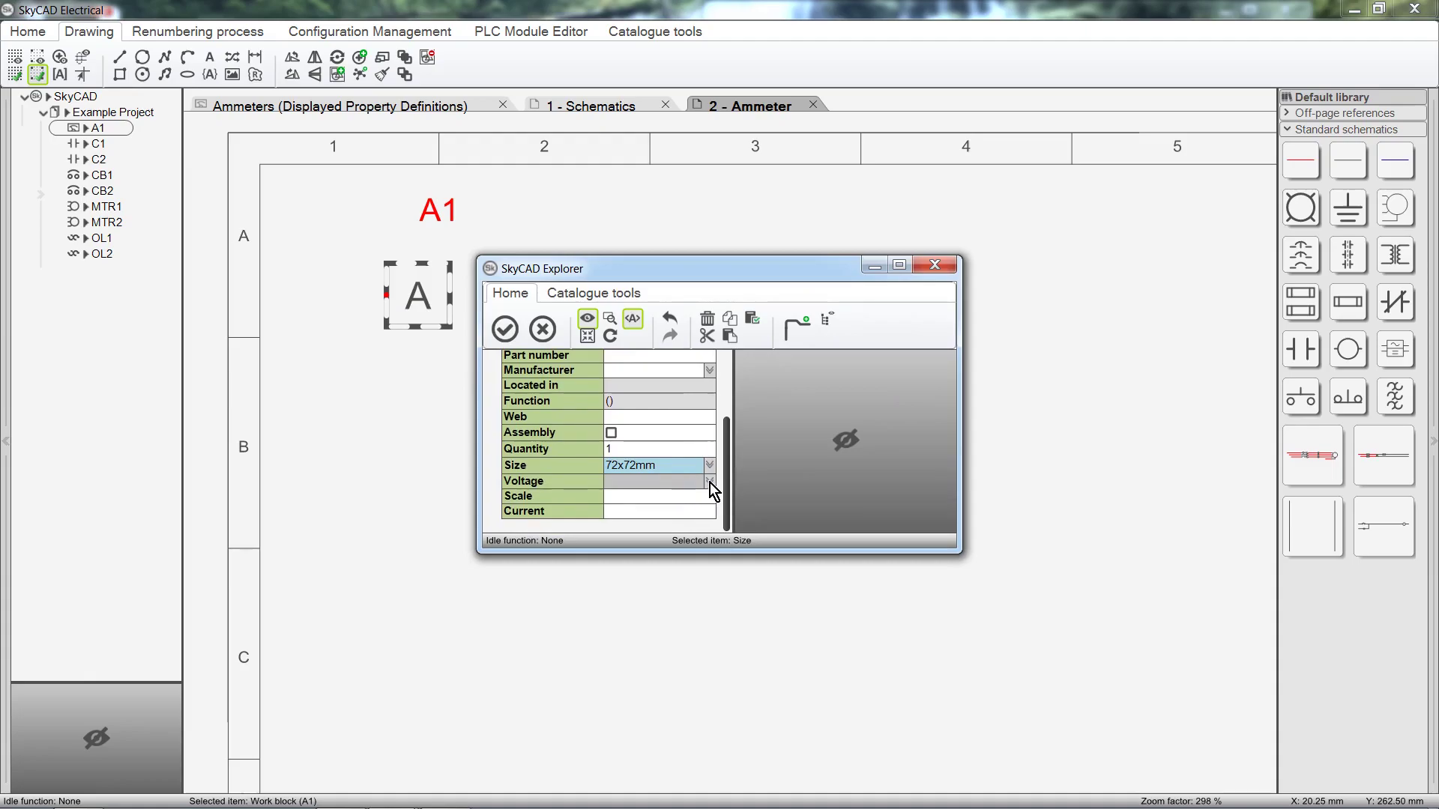
{"action": "left_click", "coordinate": [709, 481]}
{"action": "left_click", "coordinate": [688, 495]}
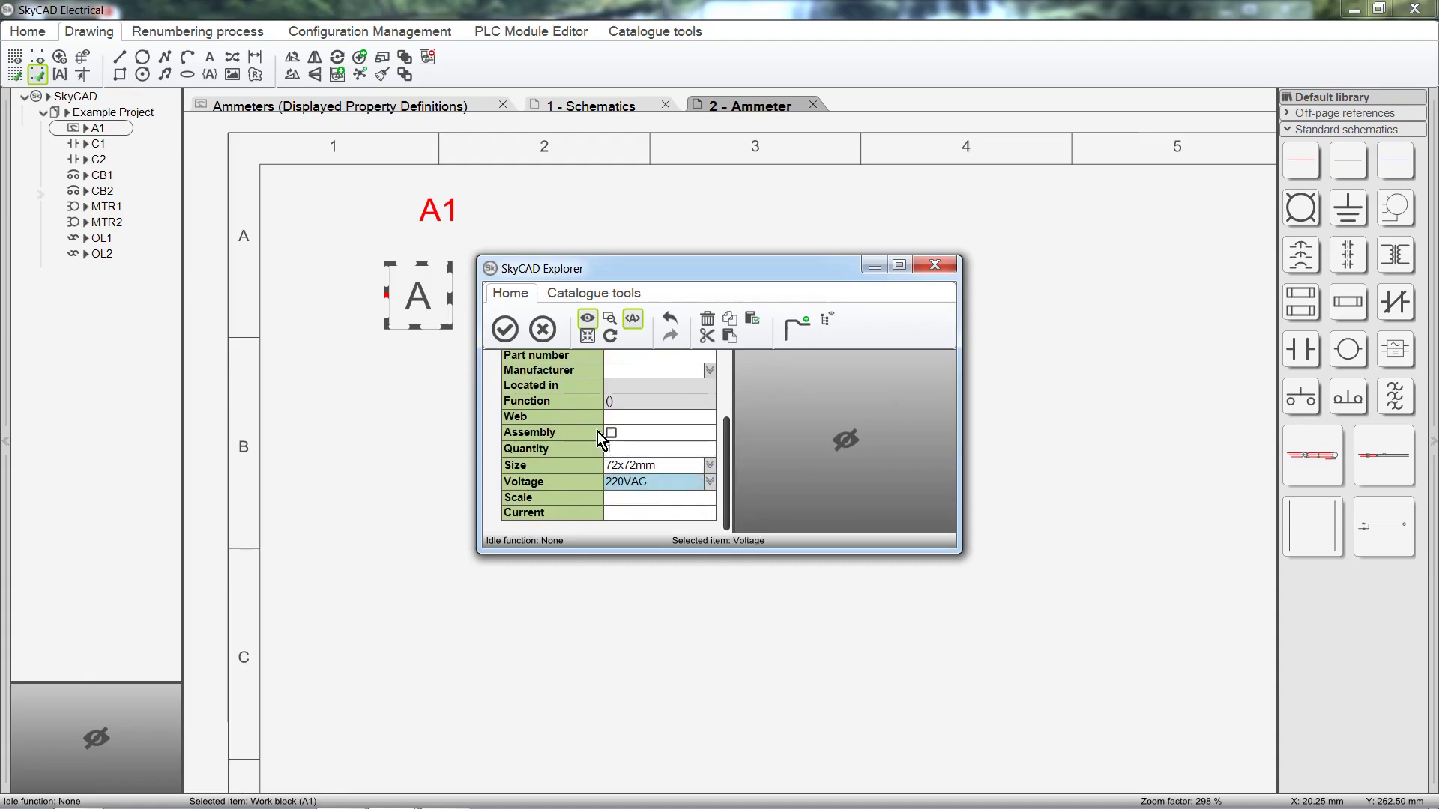
{"action": "left_click", "coordinate": [512, 332]}
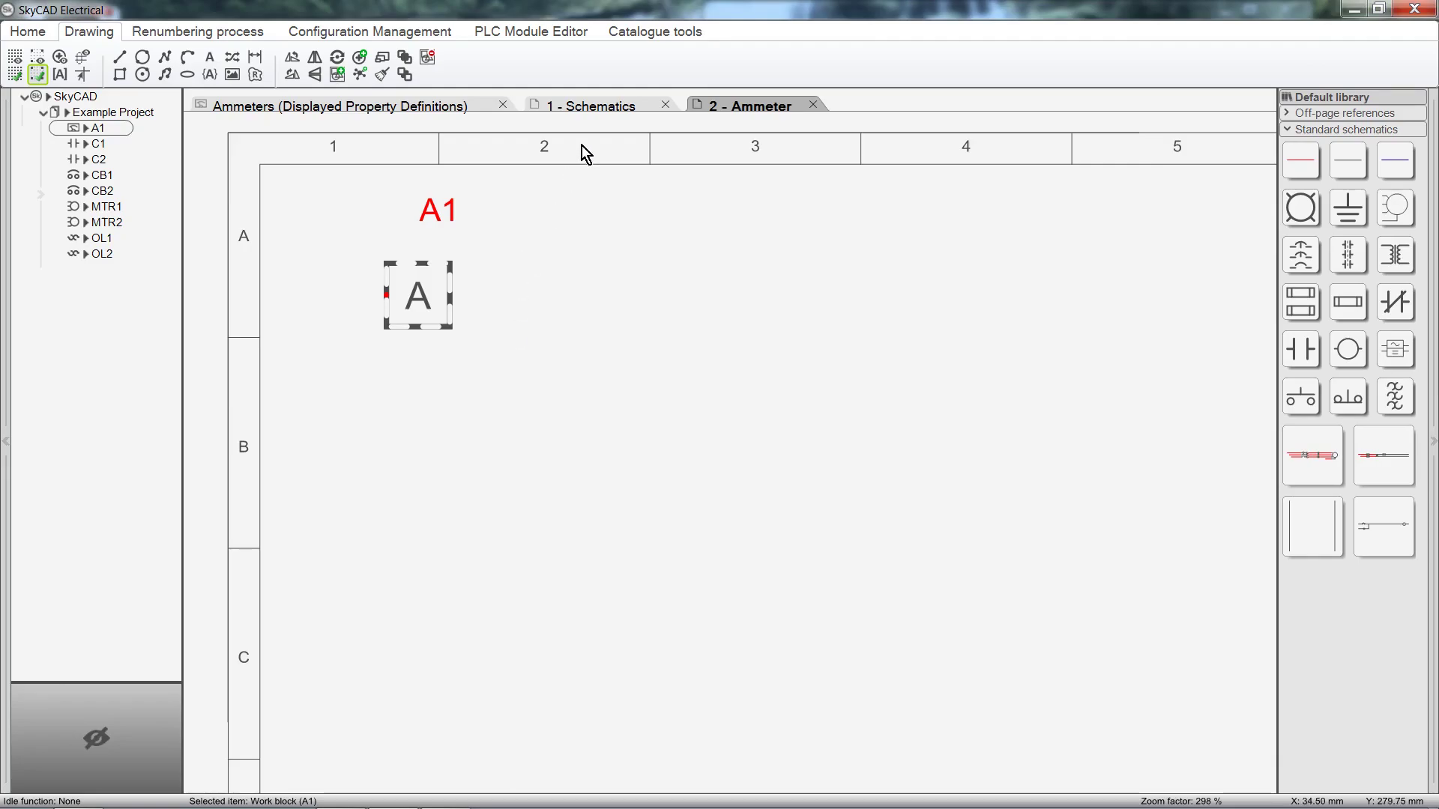
Step: Reopen the Ammeters class definition from the Catalogue tools class explorer
{"action": "left_click", "coordinate": [646, 33]}
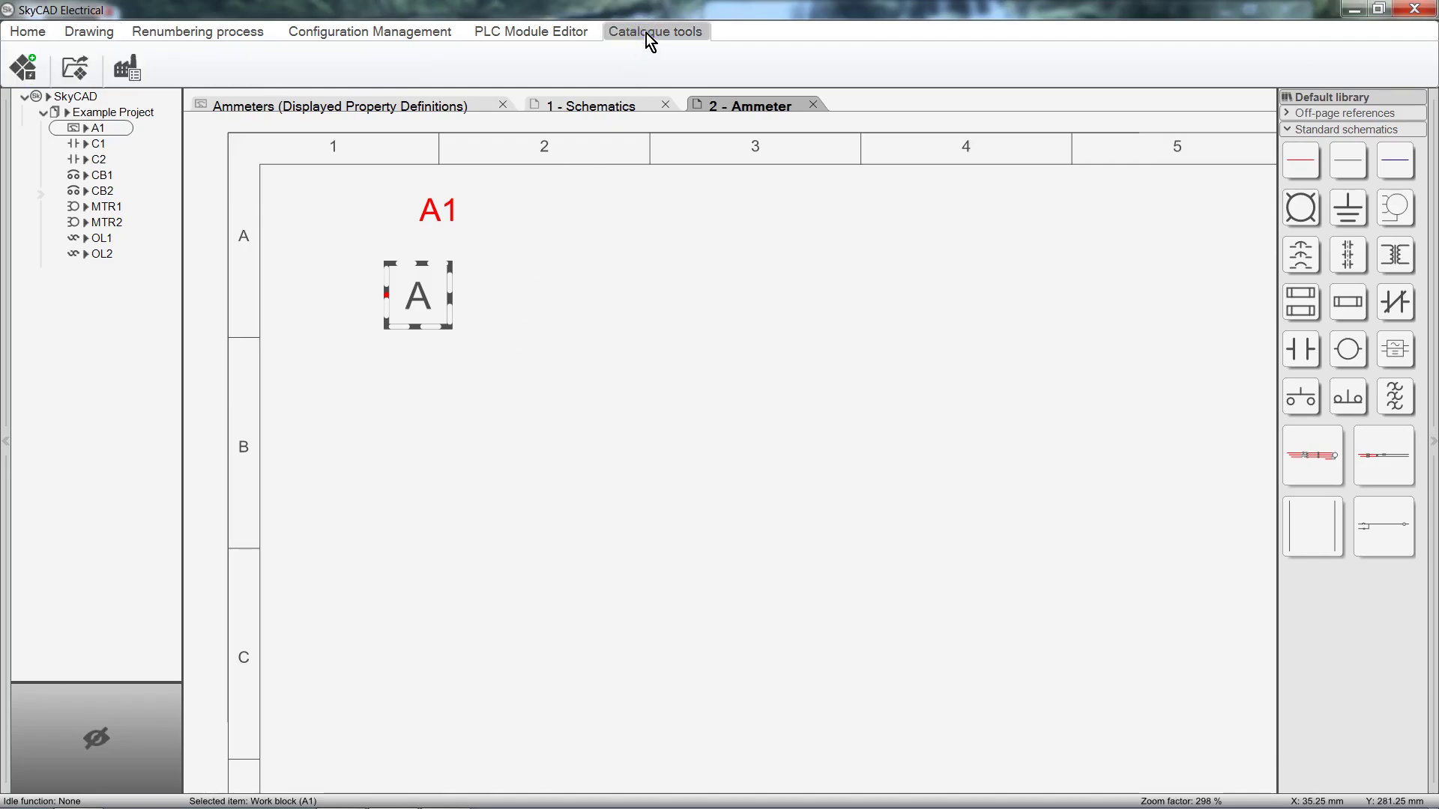
{"action": "left_click", "coordinate": [81, 75]}
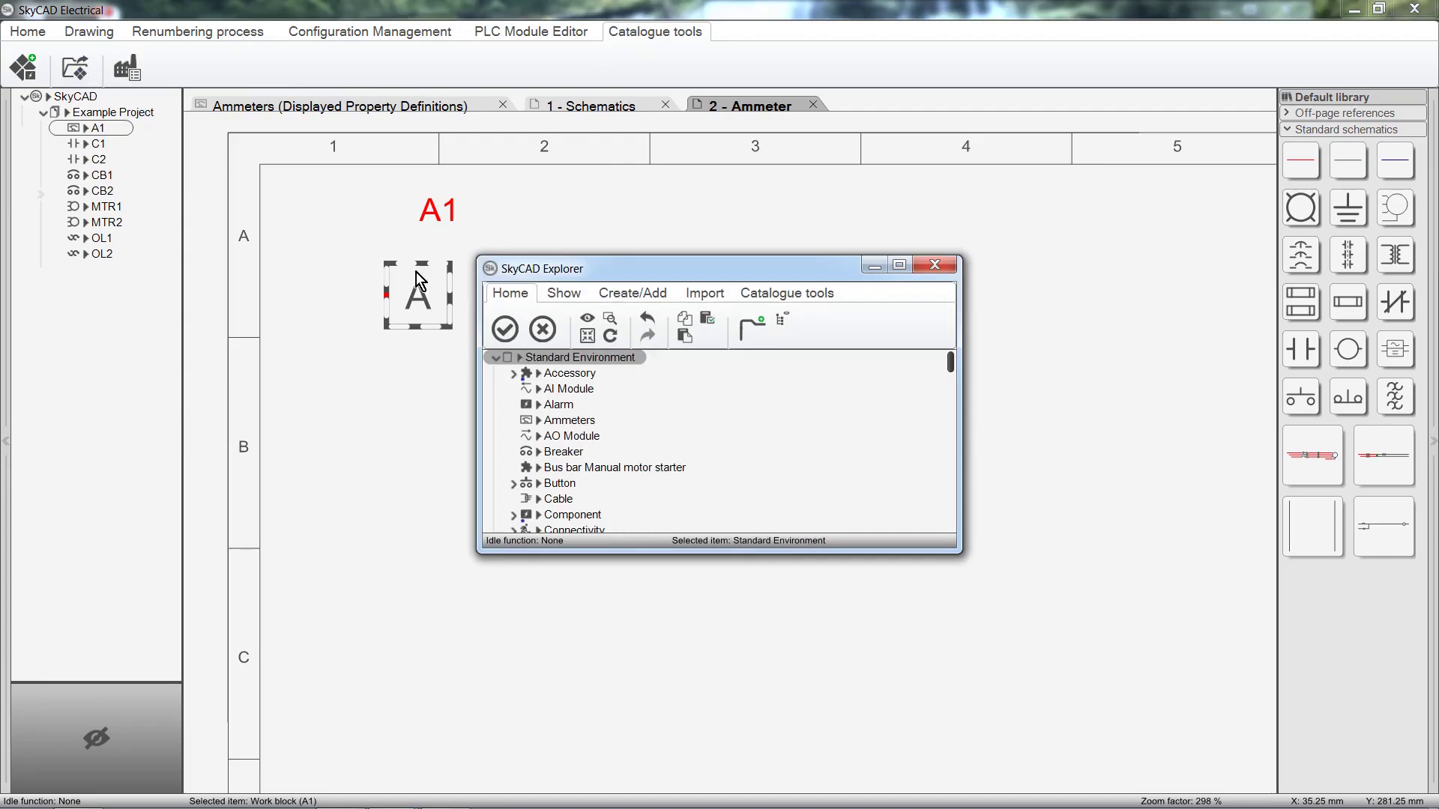
{"action": "left_click", "coordinate": [567, 420]}
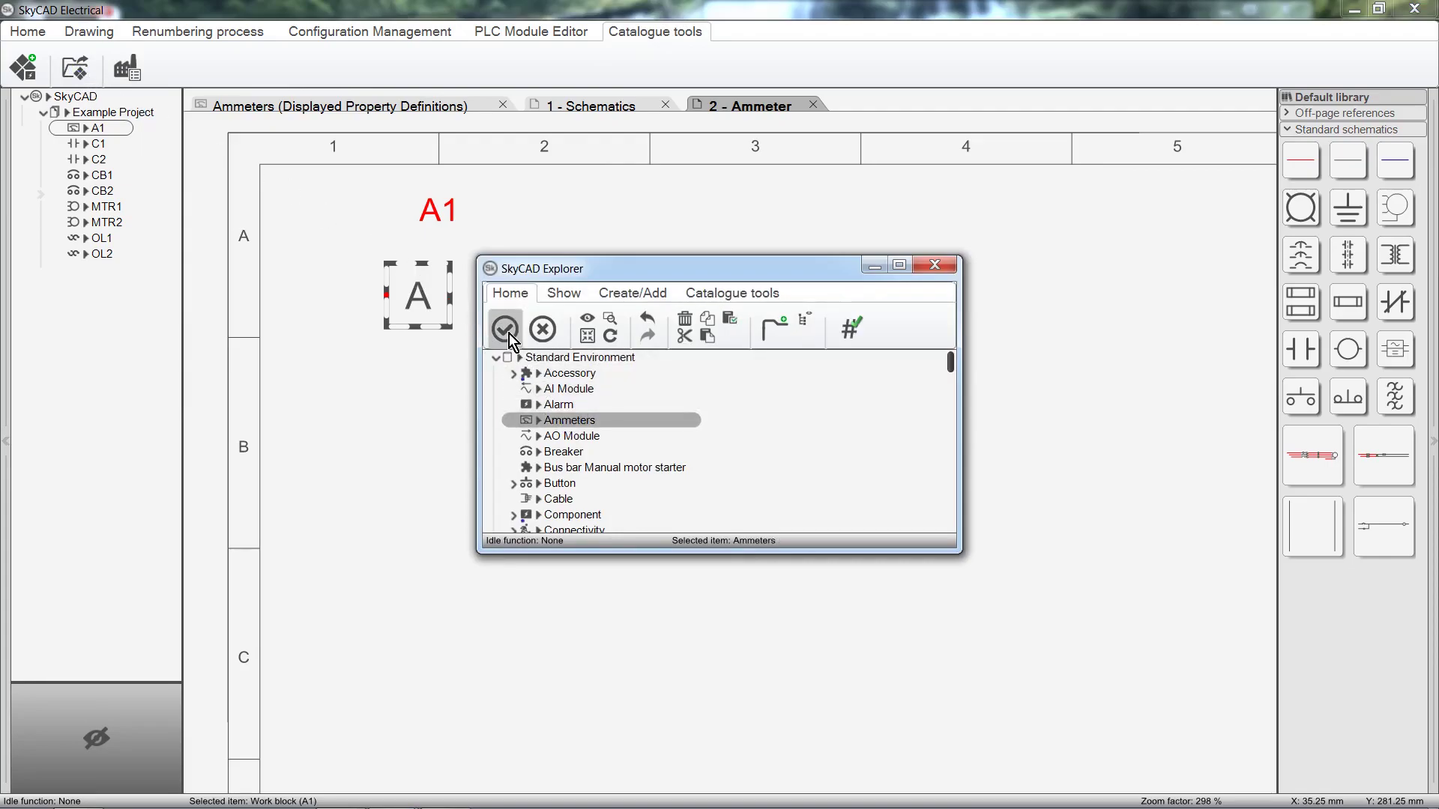
{"action": "left_click", "coordinate": [505, 329]}
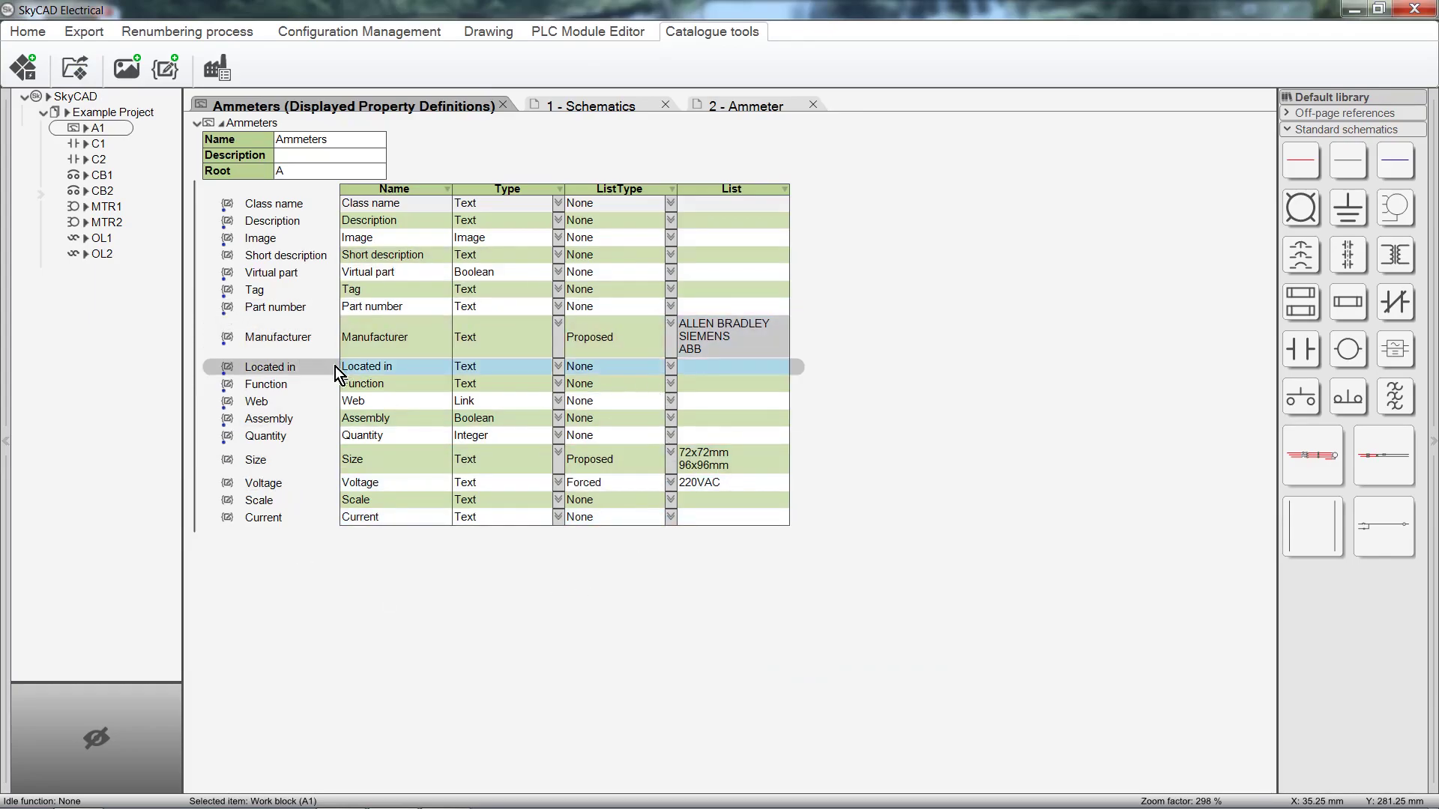
Step: Give the Current property a Proposed list containing 1A
{"action": "left_click", "coordinate": [649, 517]}
{"action": "left_click", "coordinate": [670, 517]}
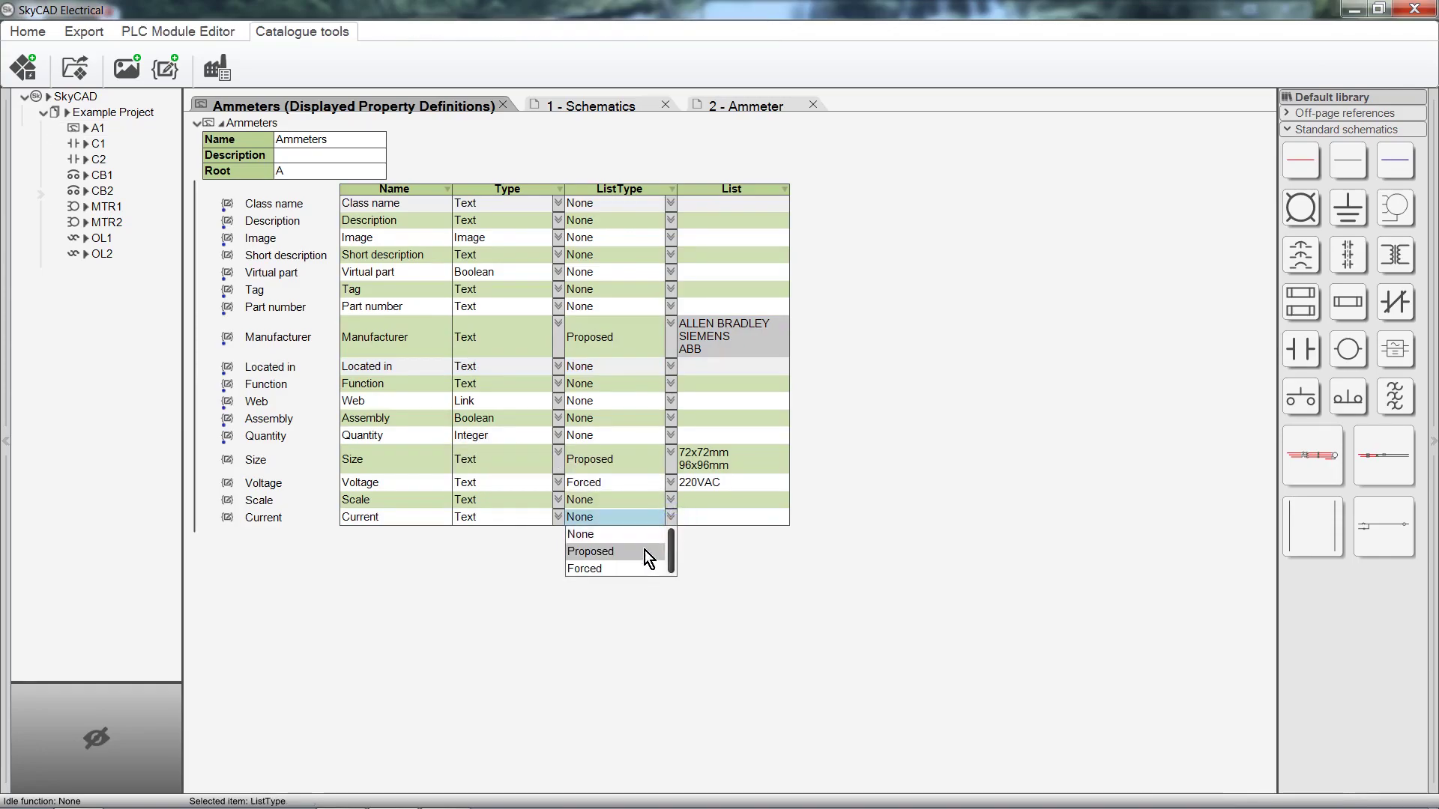
{"action": "left_click", "coordinate": [643, 553]}
{"action": "left_click", "coordinate": [718, 517]}
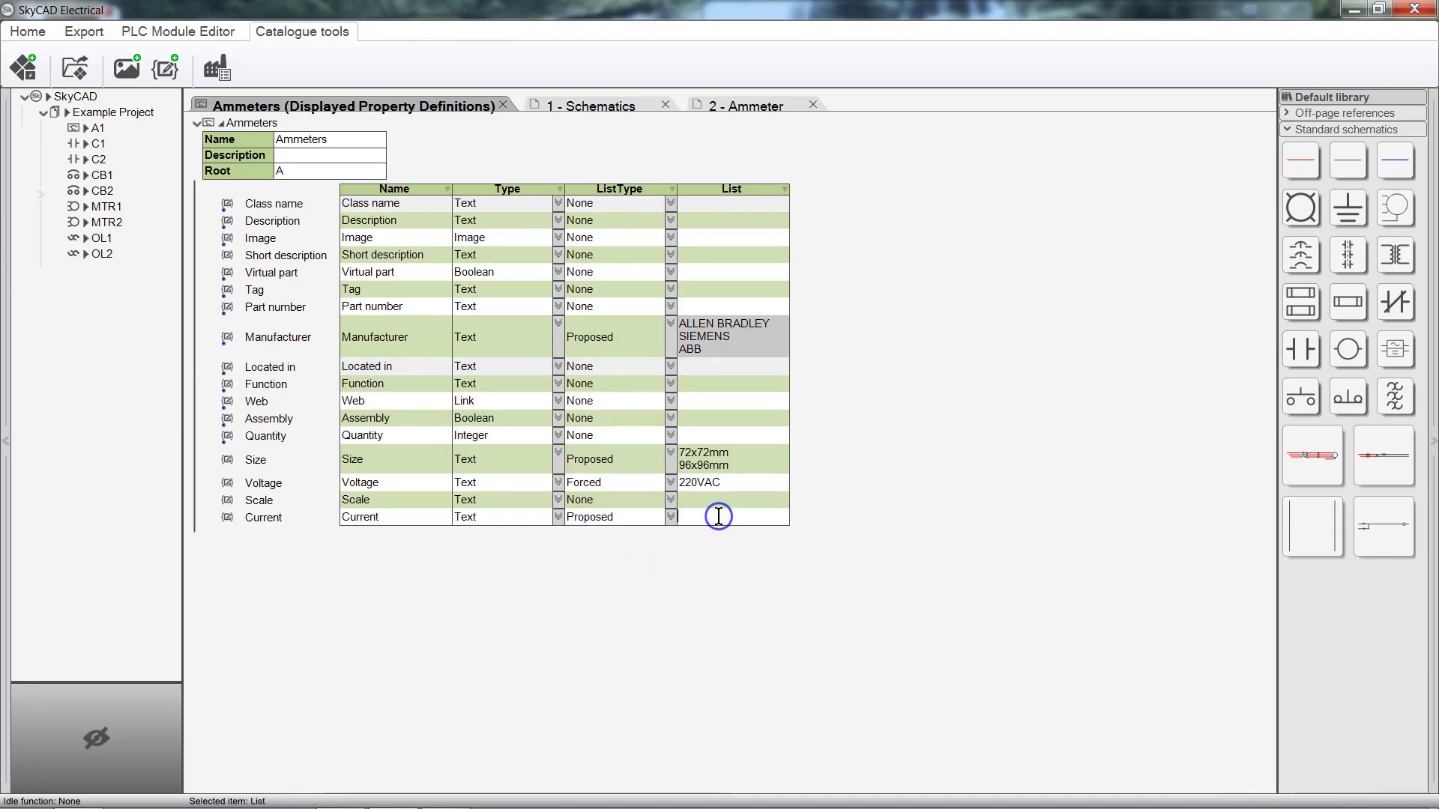
{"action": "type", "text": "1A"}
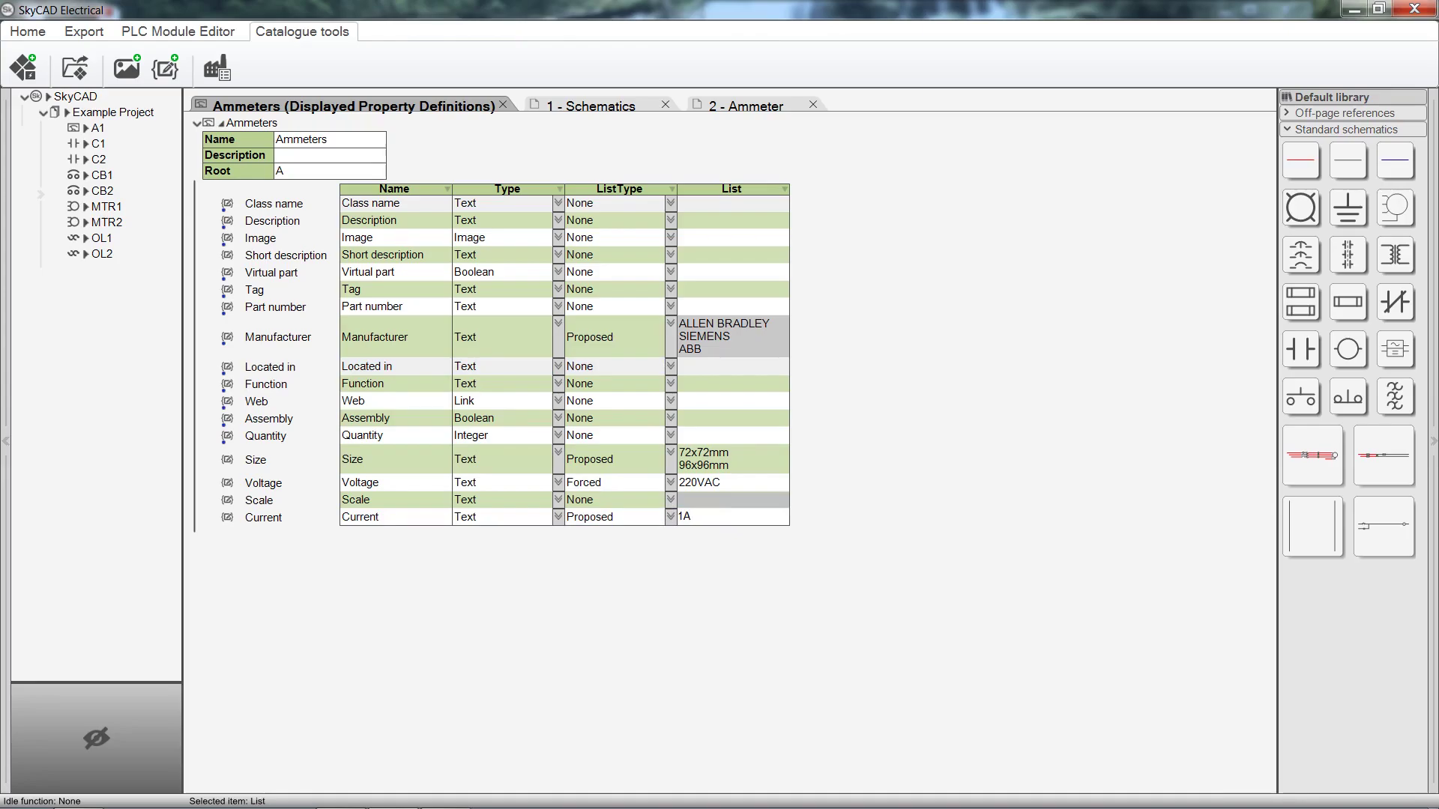
{"action": "left_click", "coordinate": [699, 575]}
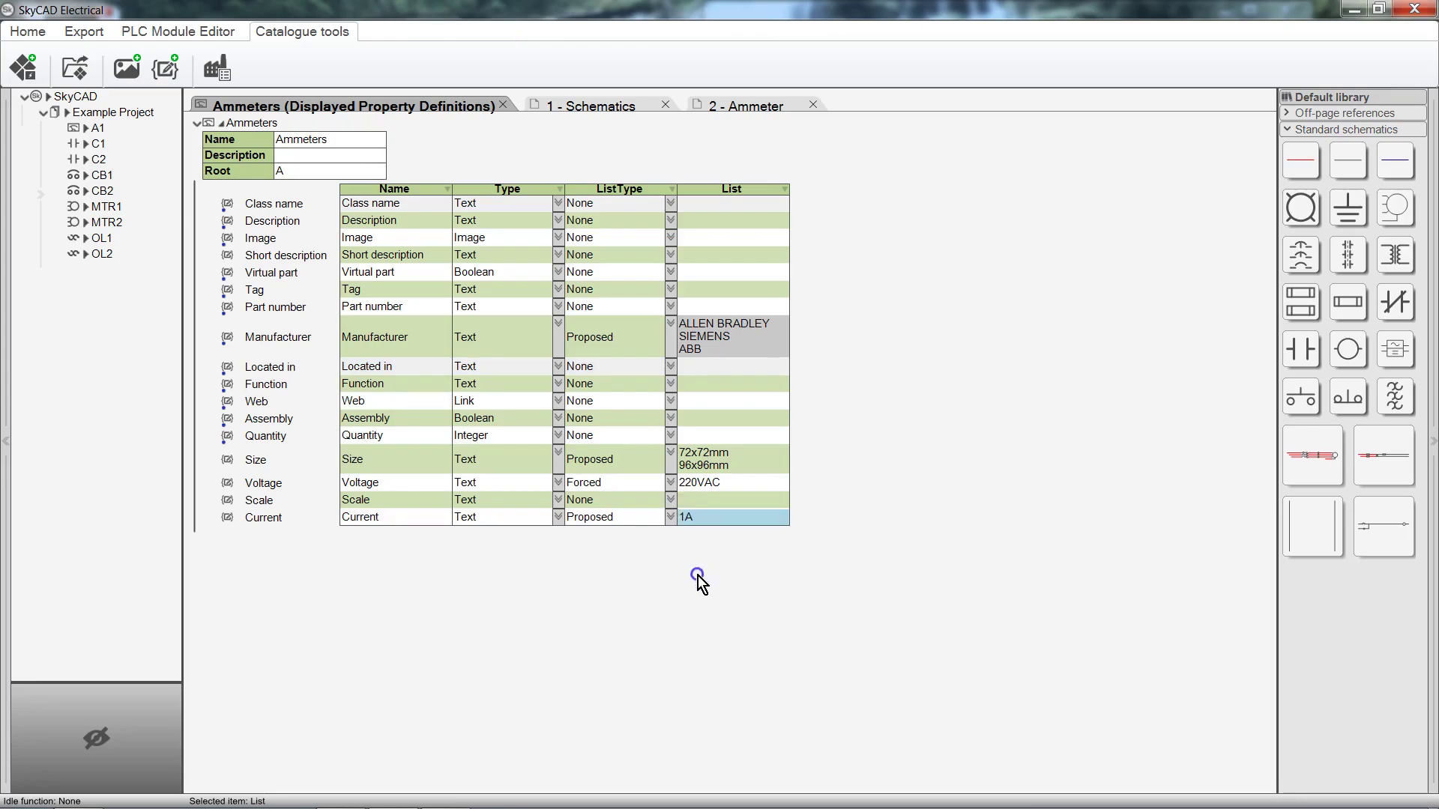
Step: Set ammeter A1's Current value to 1A
{"action": "left_click", "coordinate": [85, 133]}
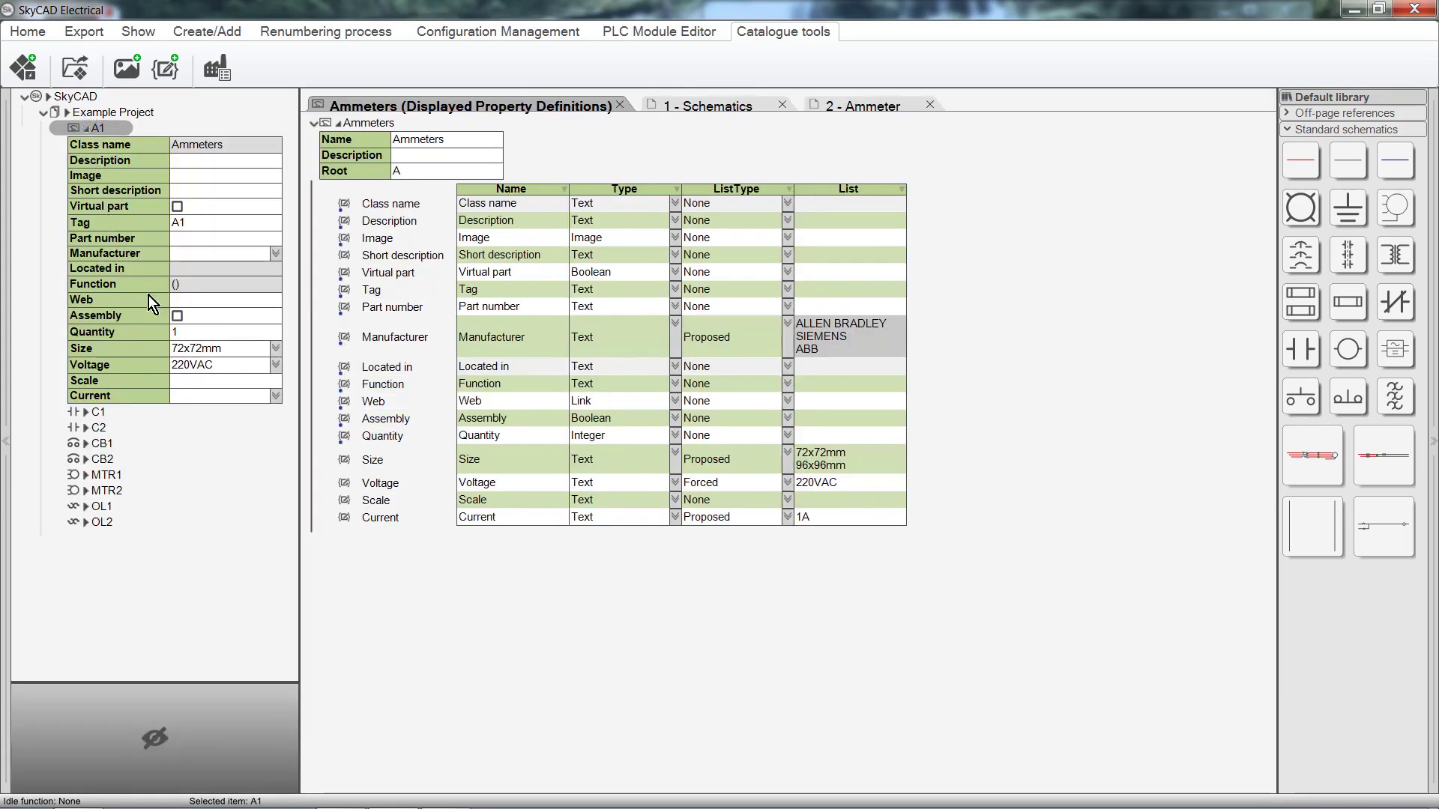
{"action": "left_click", "coordinate": [276, 397]}
{"action": "left_click", "coordinate": [236, 415]}
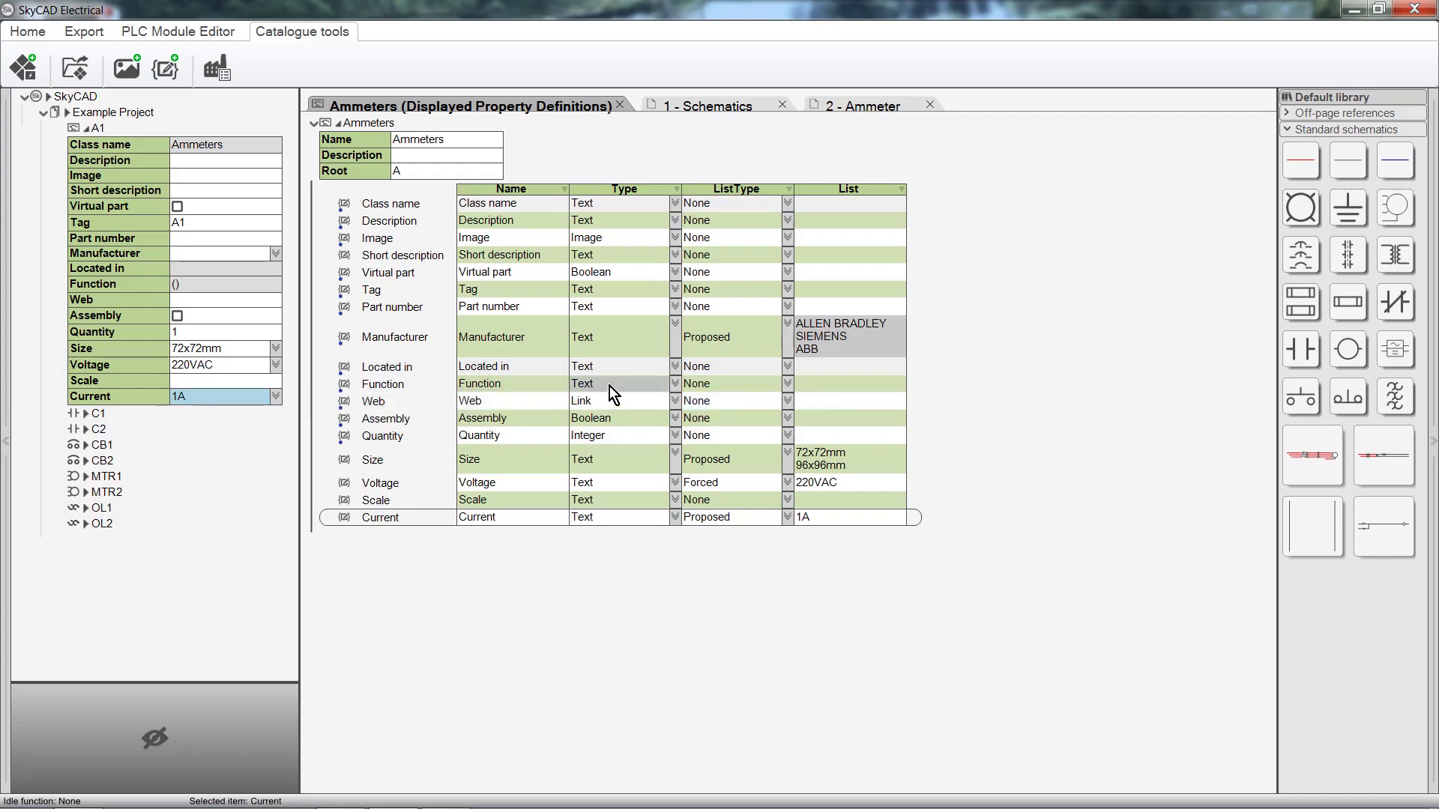
{"action": "left_click", "coordinate": [859, 353]}
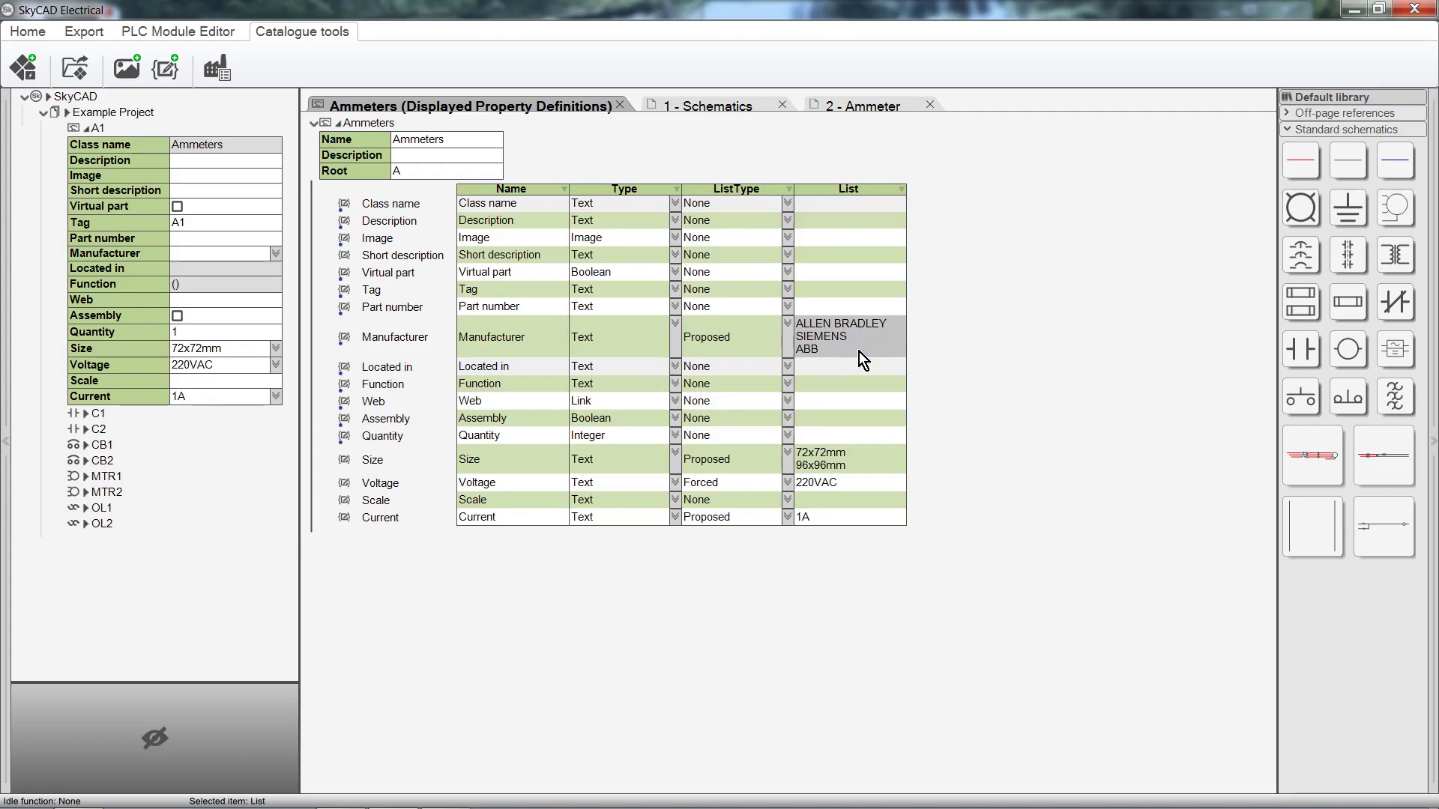
Step: Append Weg on a new line after ABB in the manufacturers values list and commit it
{"action": "left_click", "coordinate": [225, 73]}
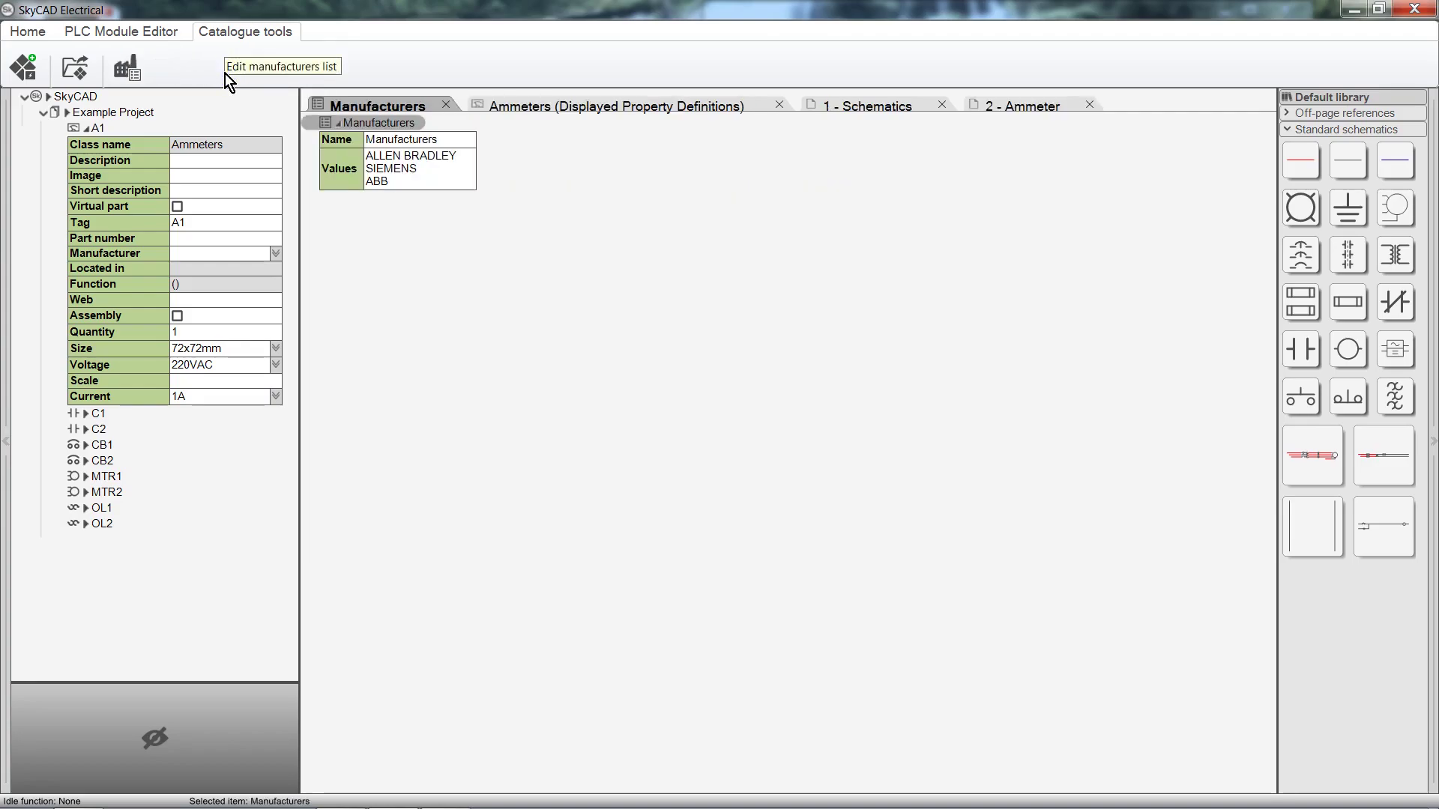
{"action": "left_click", "coordinate": [423, 181]}
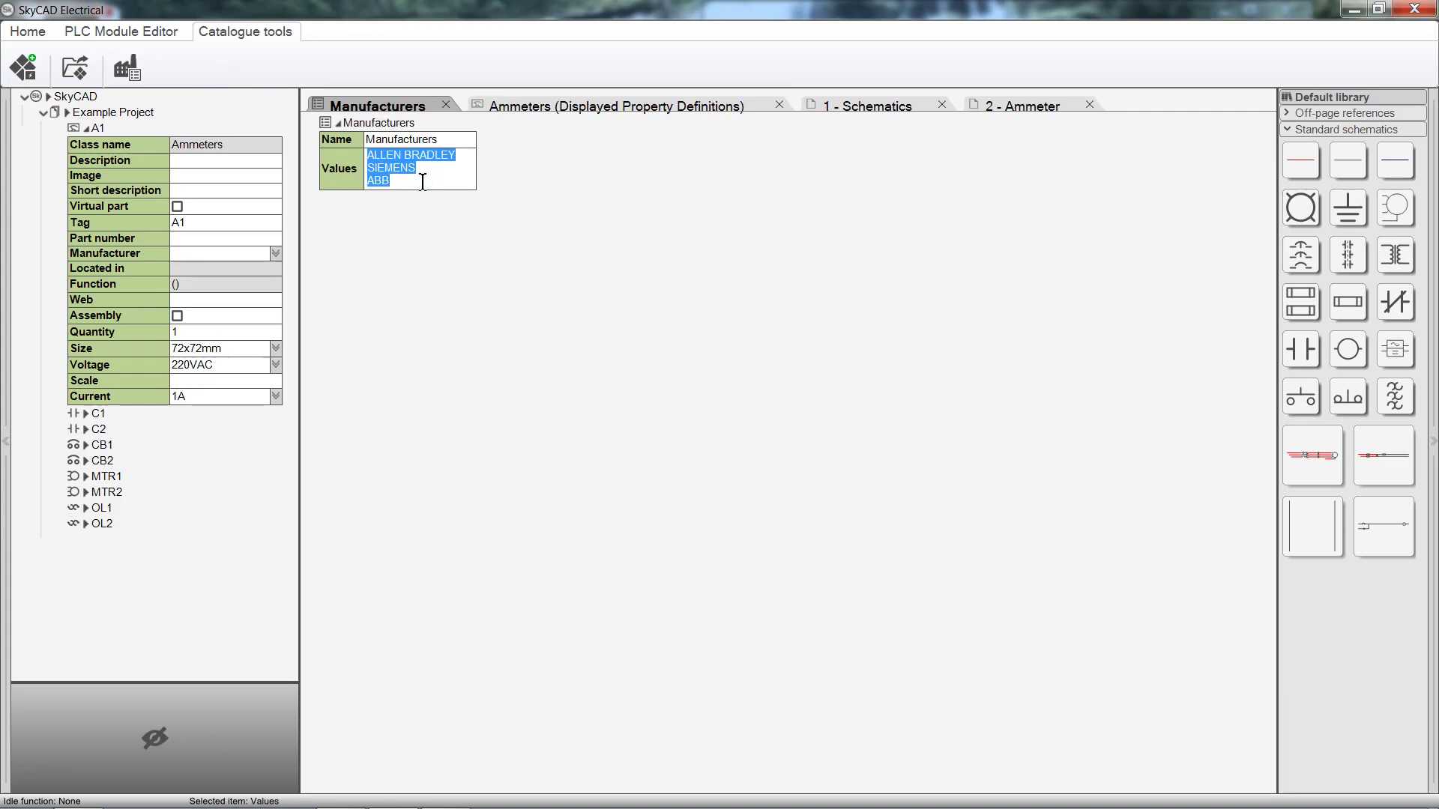
{"action": "left_click", "coordinate": [422, 182]}
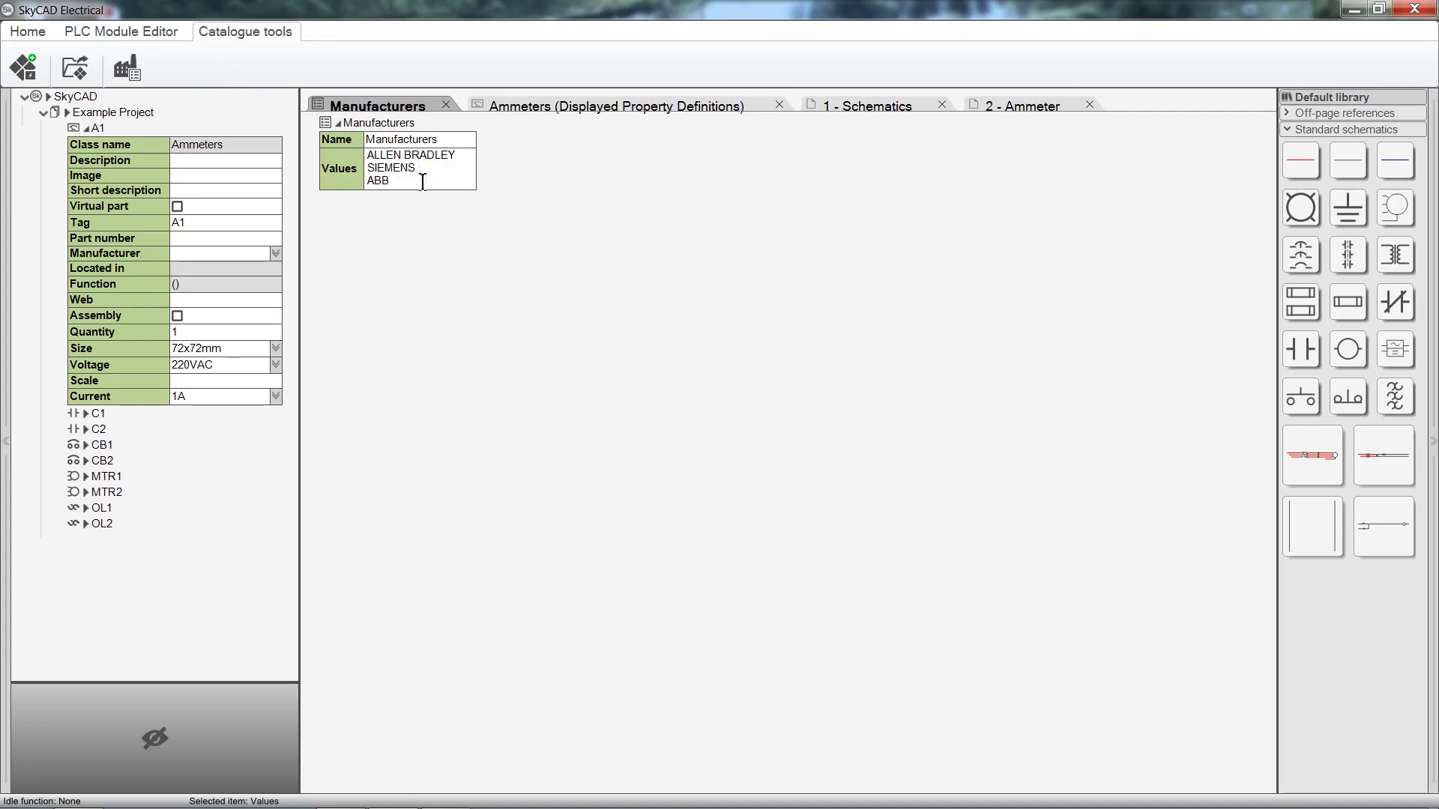
{"action": "key", "text": "shift+Return"}
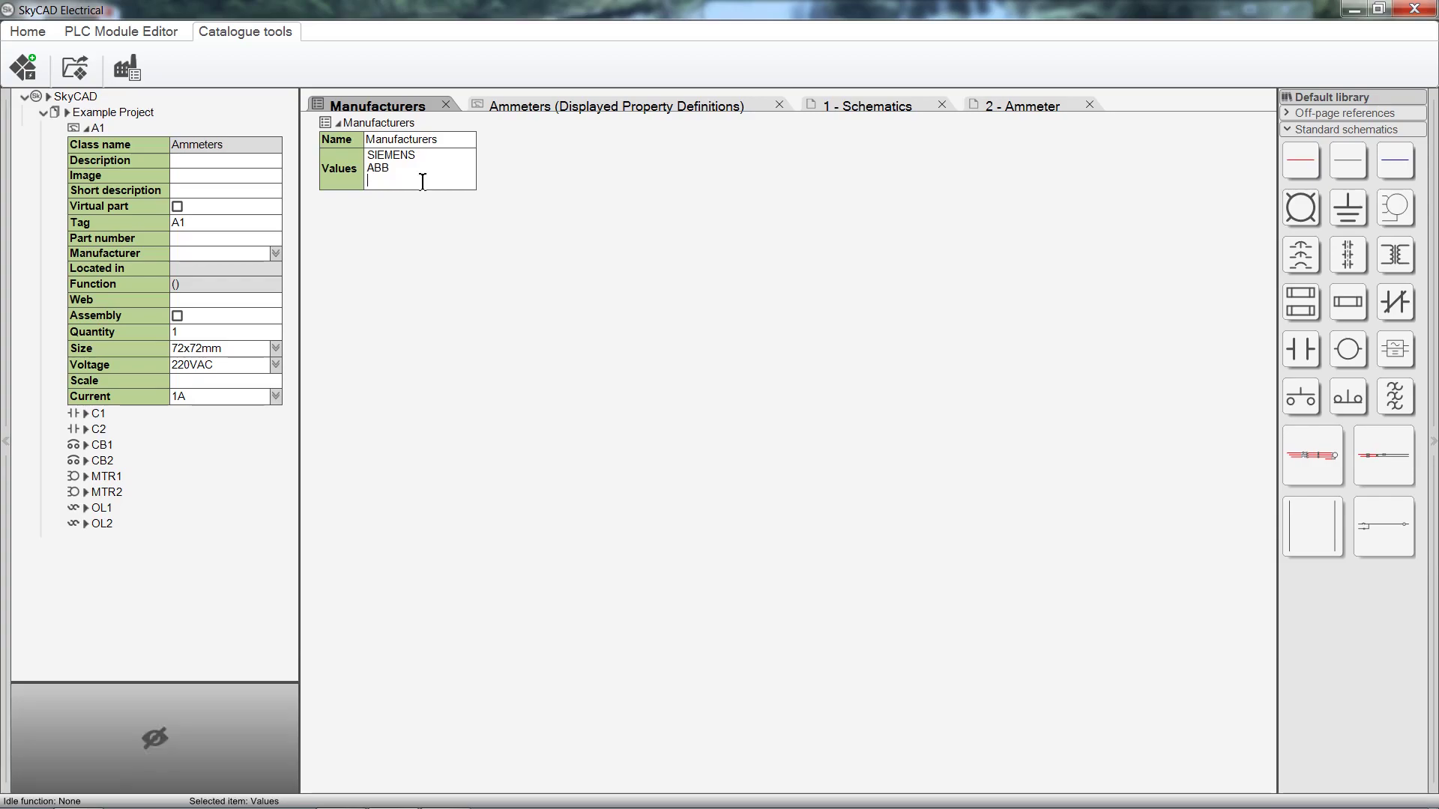
{"action": "type", "text": "Weg"}
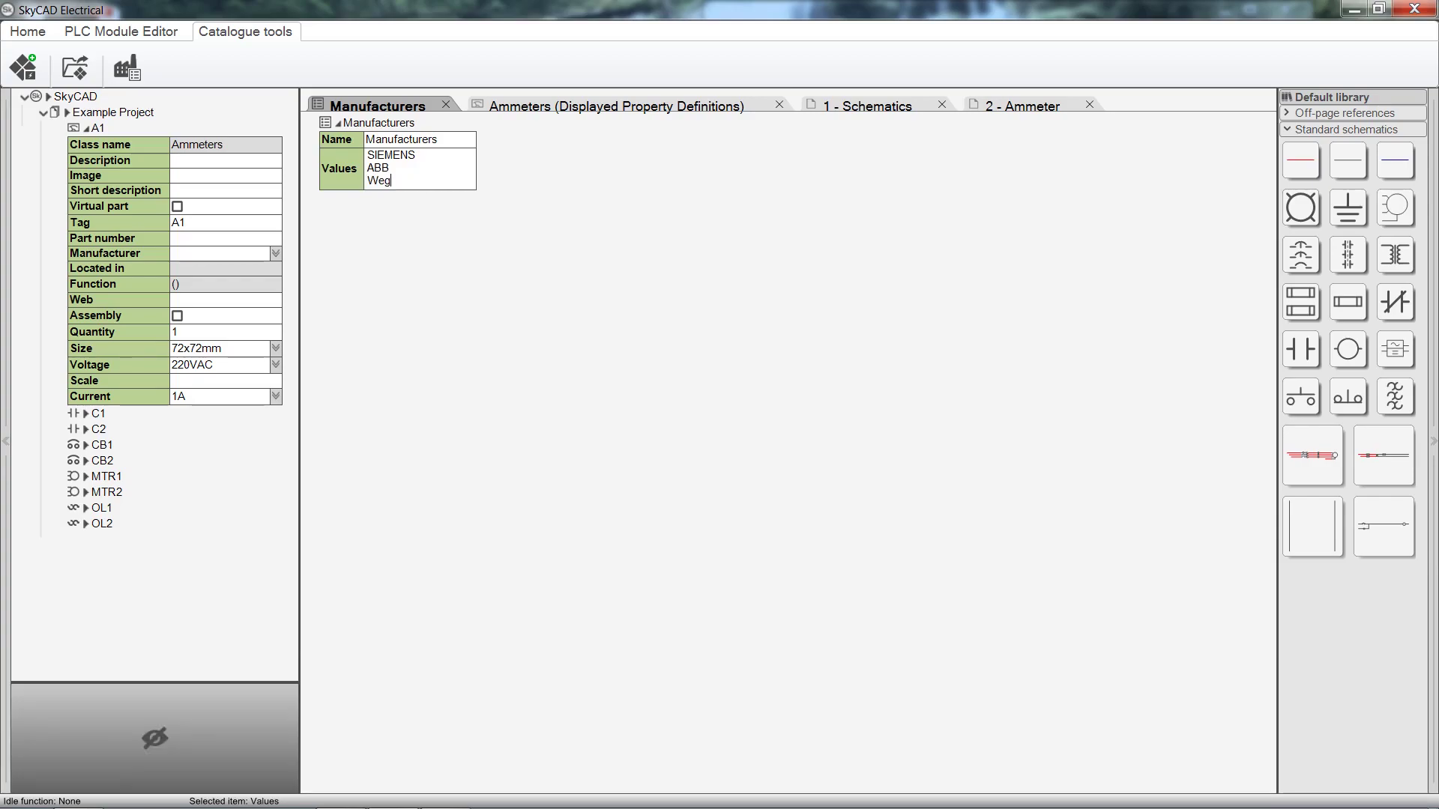
{"action": "key", "text": "Return"}
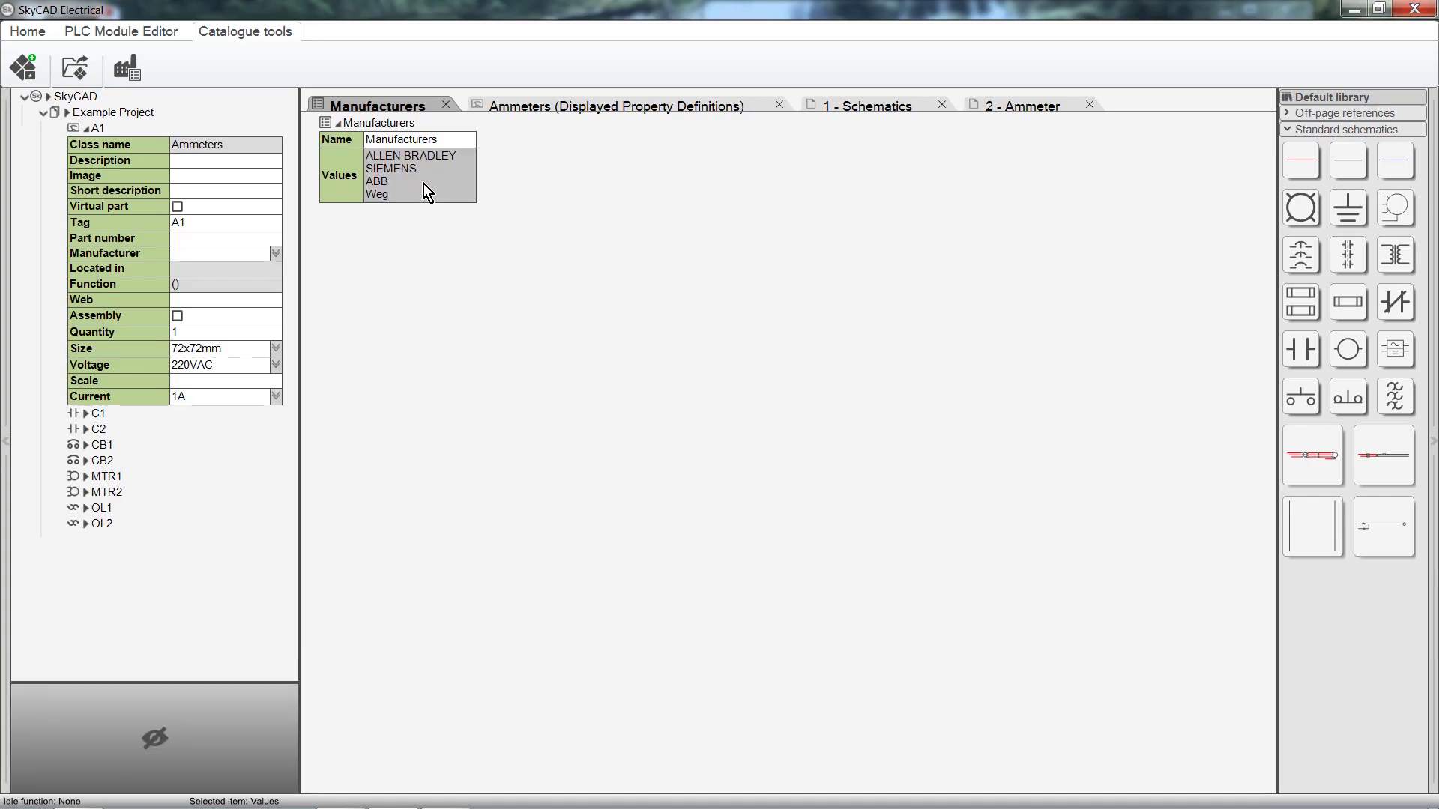